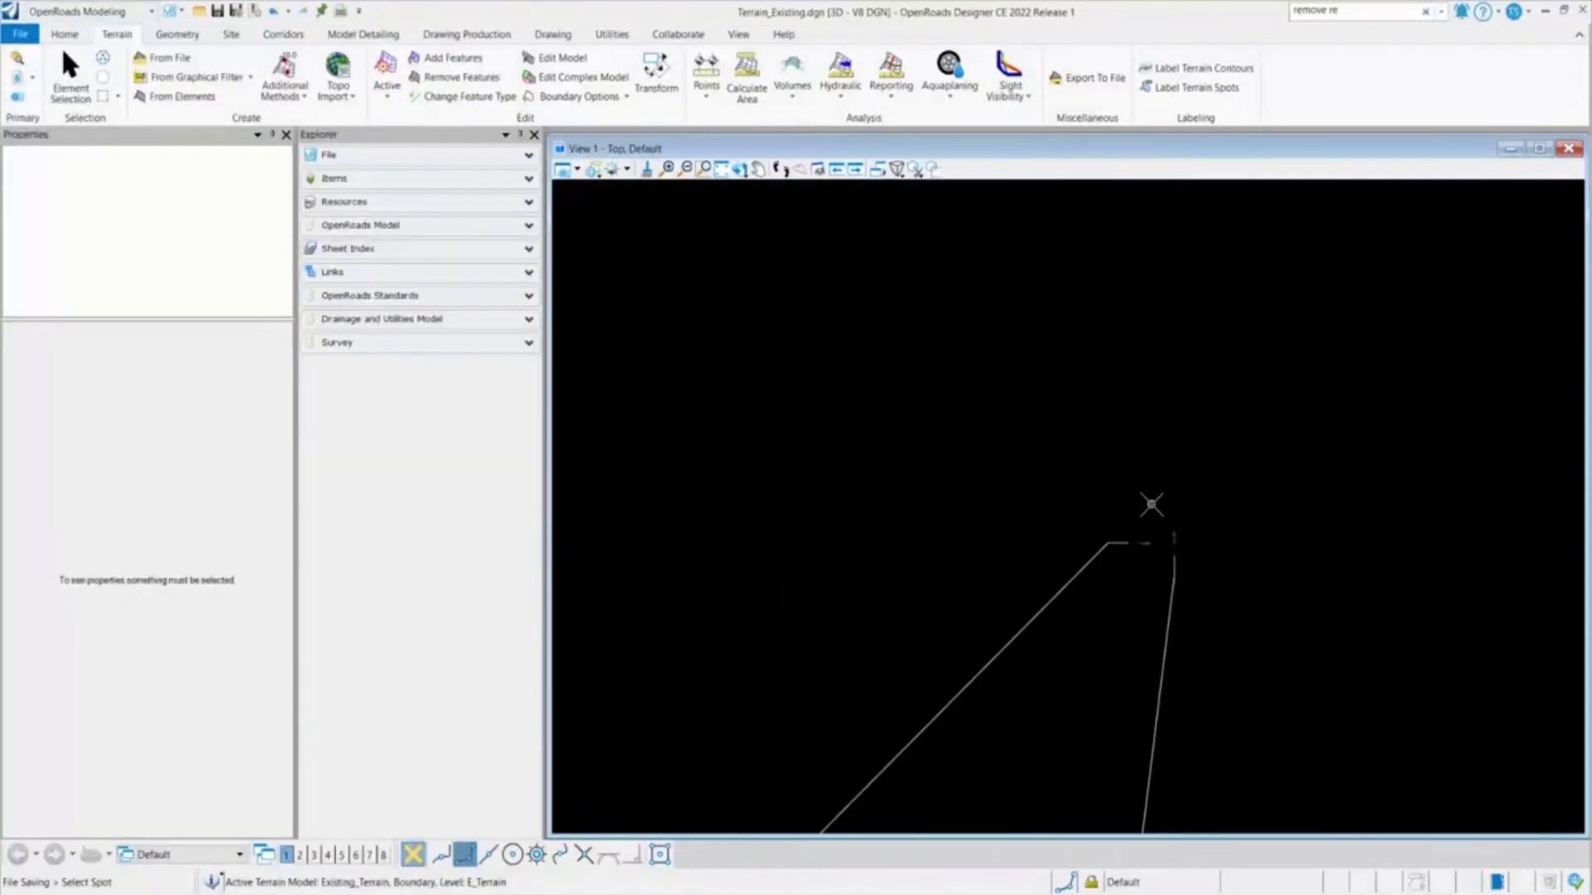
scroll(1069, 495, down, 2)
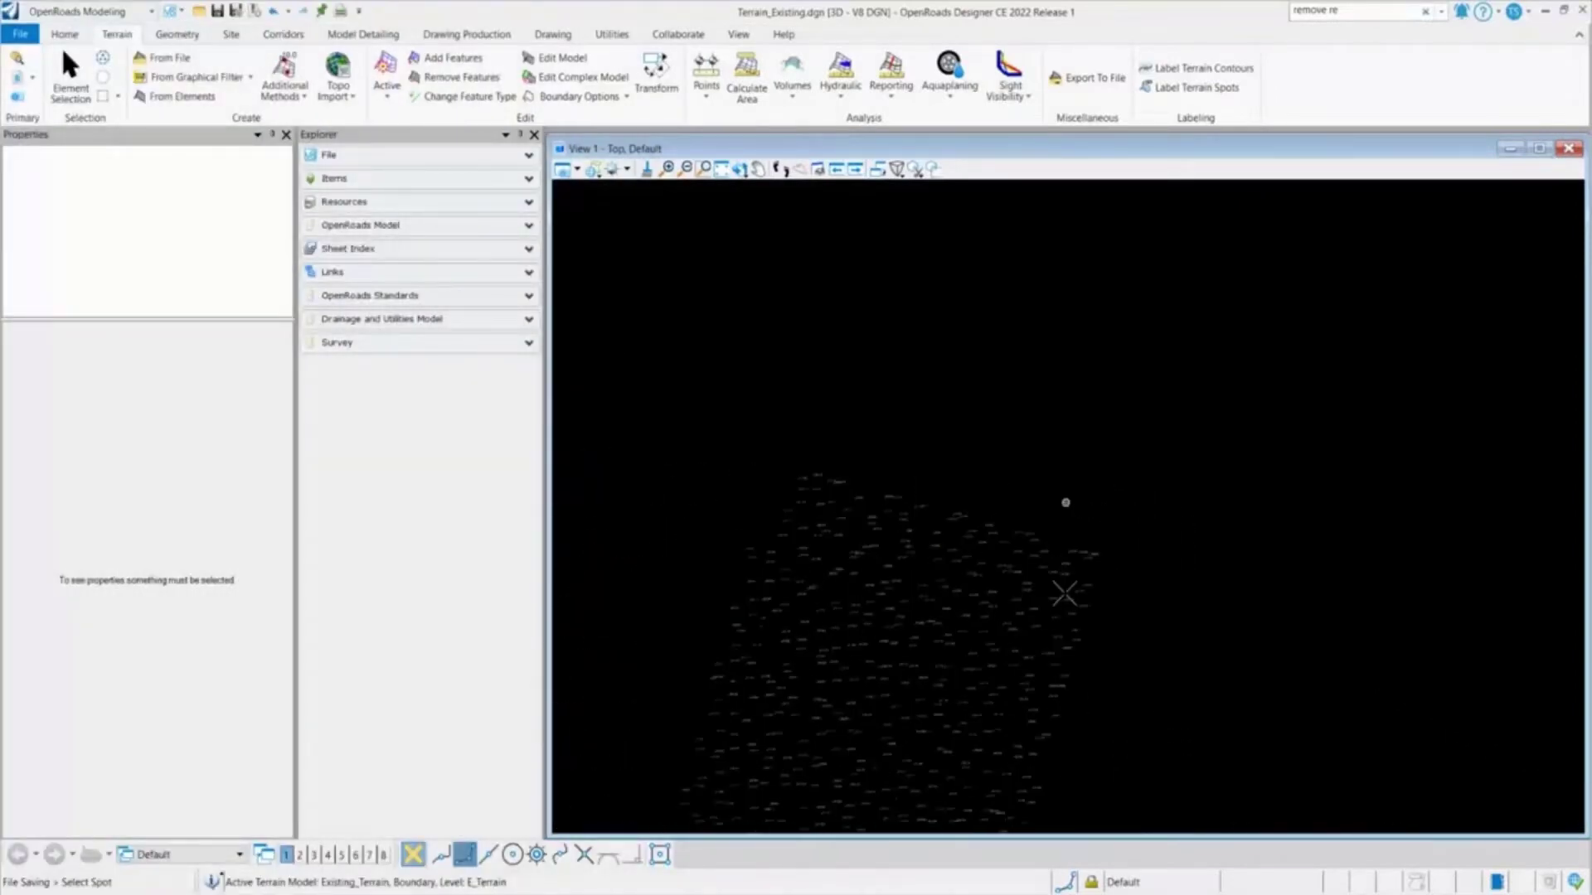
- Zoom and pan the view to frame the Existing_Terrain model
middle_drag(959, 483, 1036, 331)
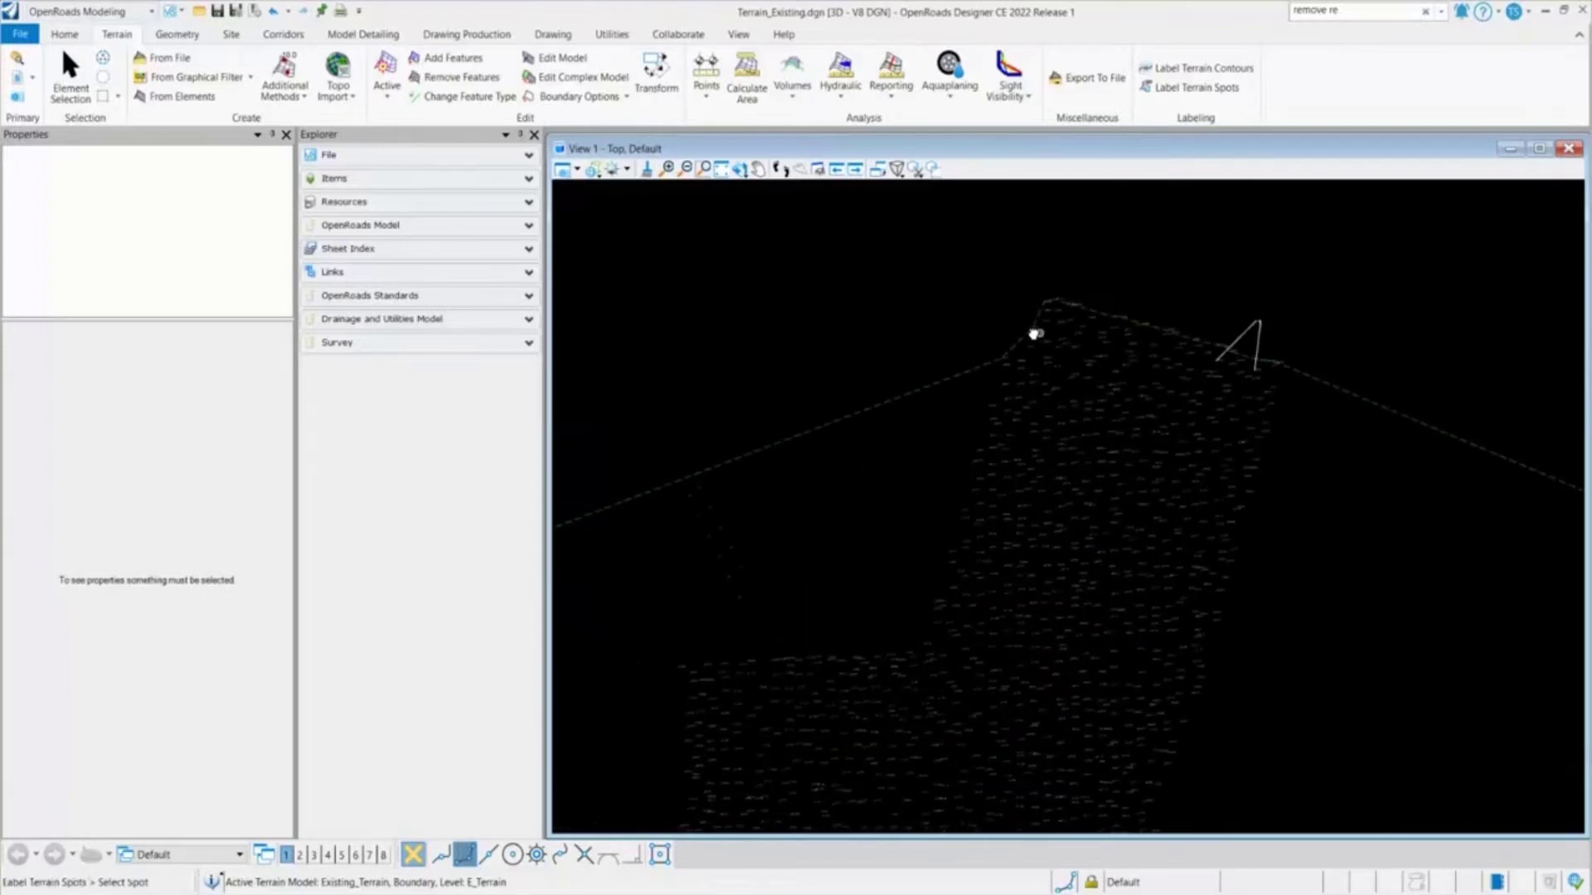
- Select the terrain boundary and set Spots Off and Triangles On in Quick Properties
click(886, 236)
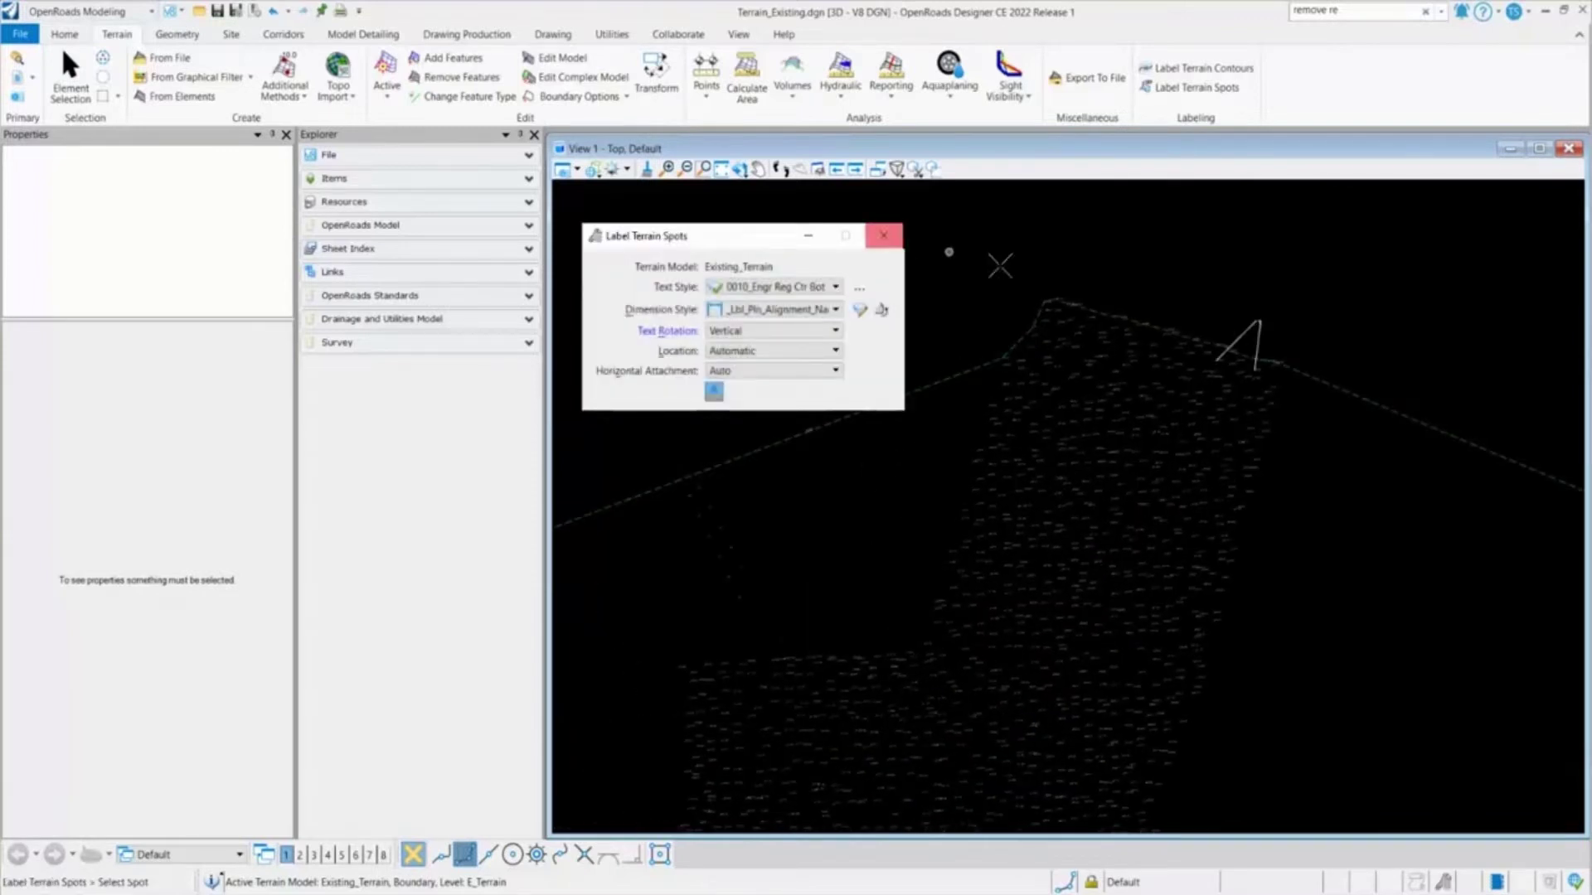
click(917, 392)
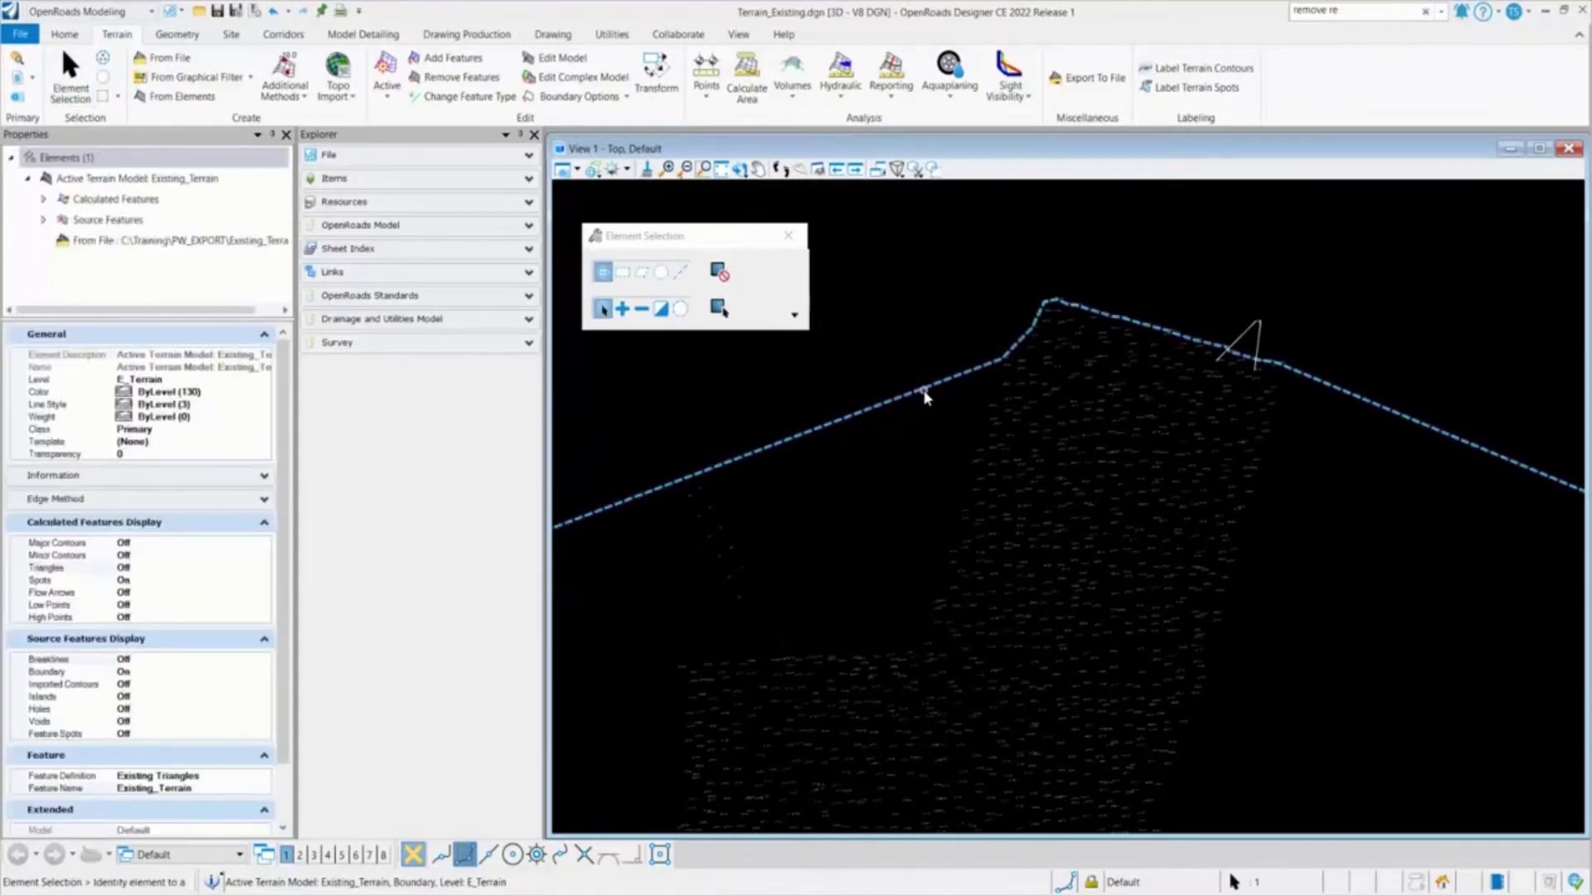
mouse_move(925, 396)
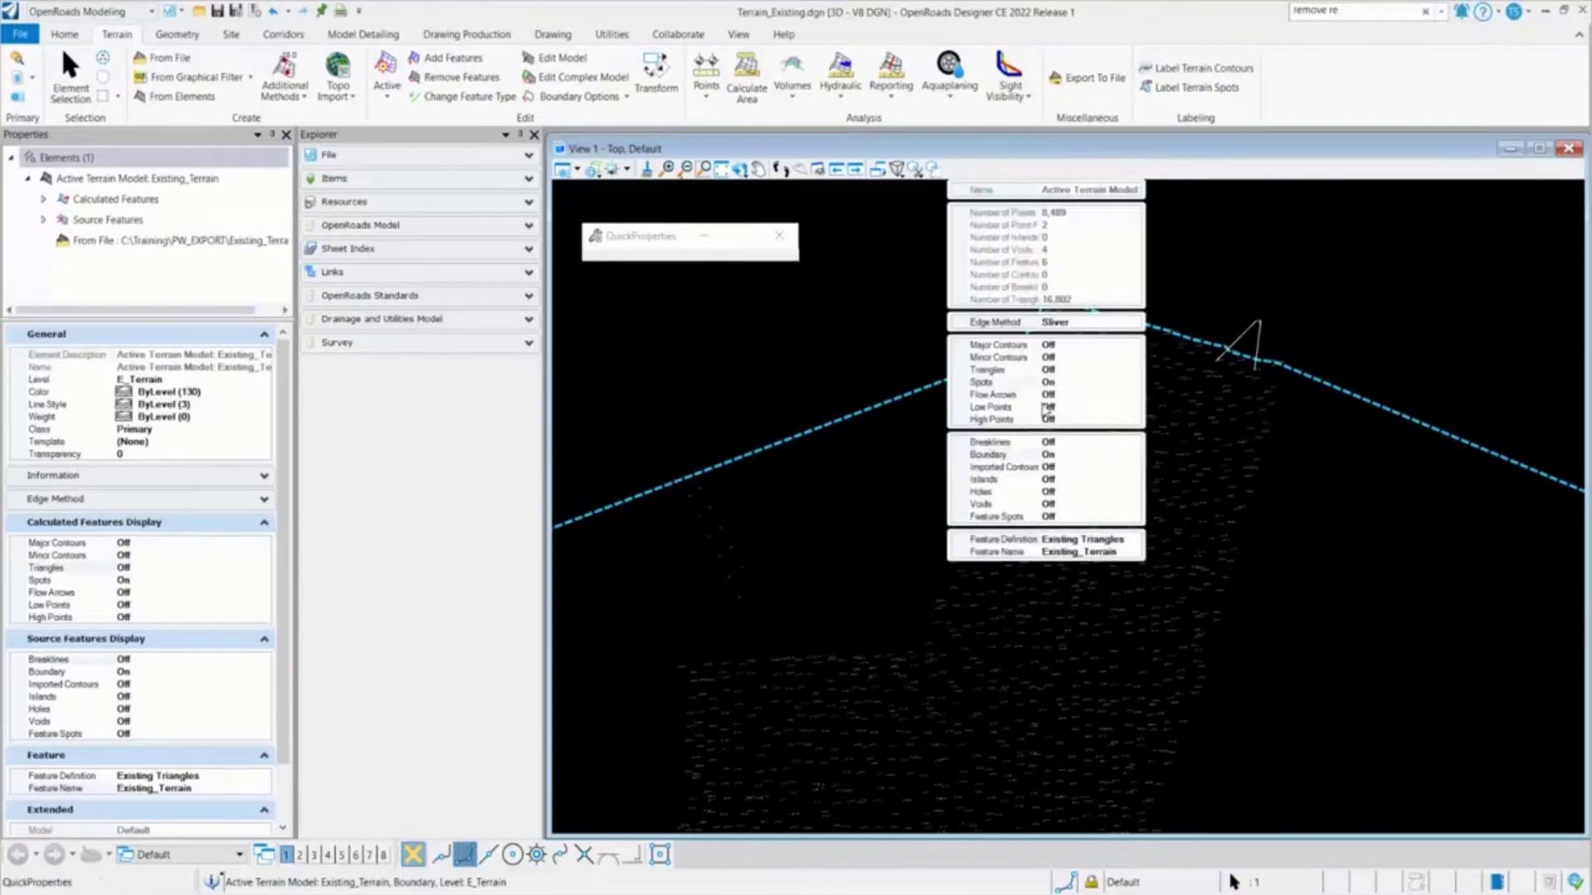
click(1067, 382)
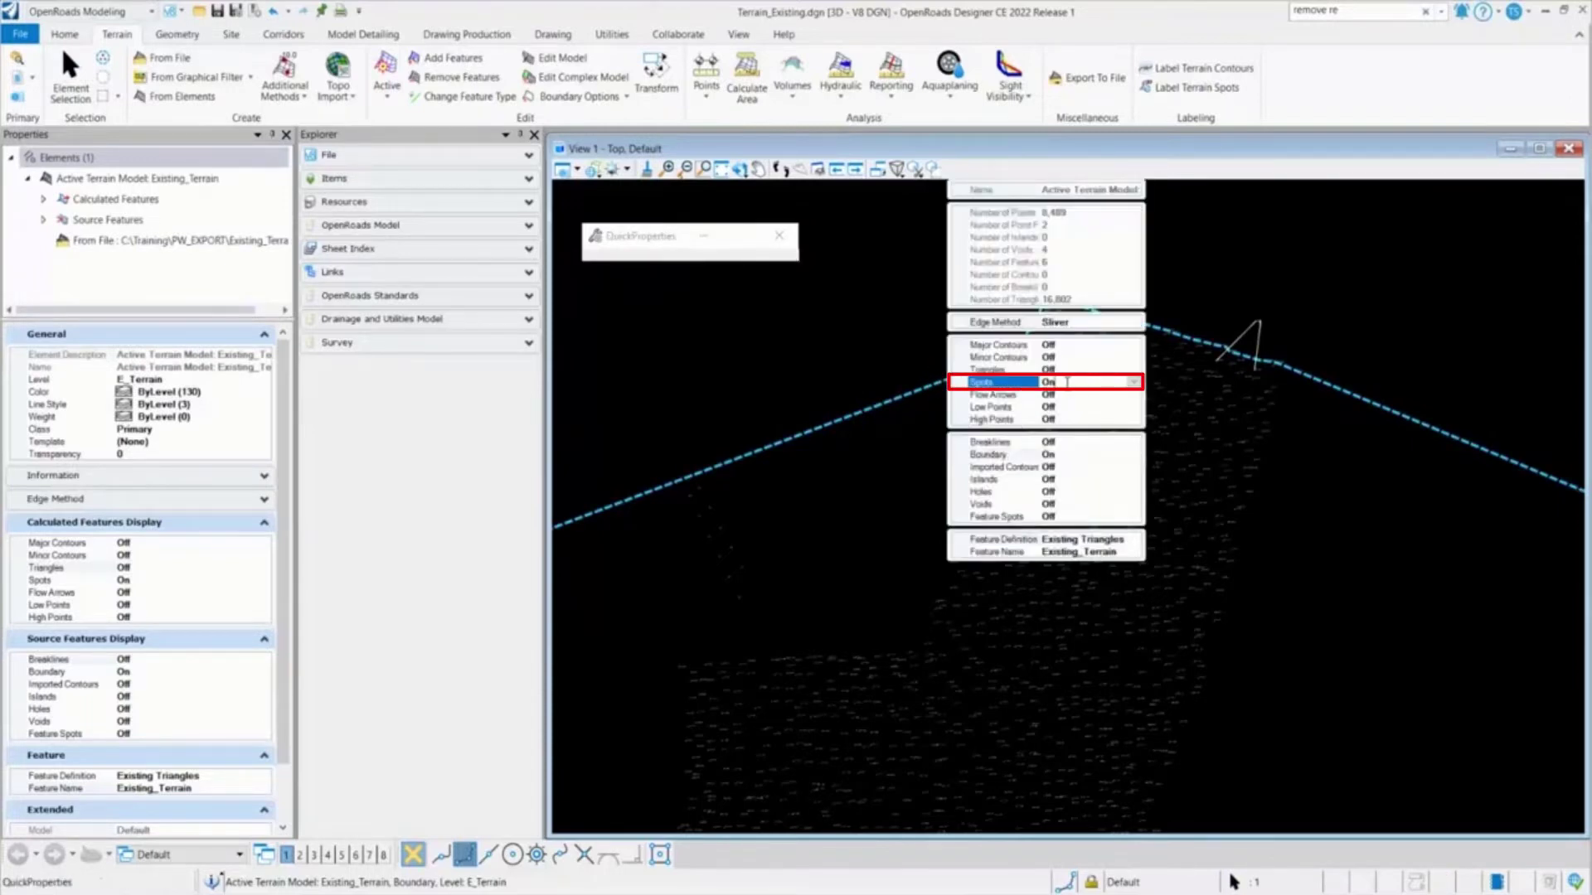
double_click(1067, 383)
click(1077, 368)
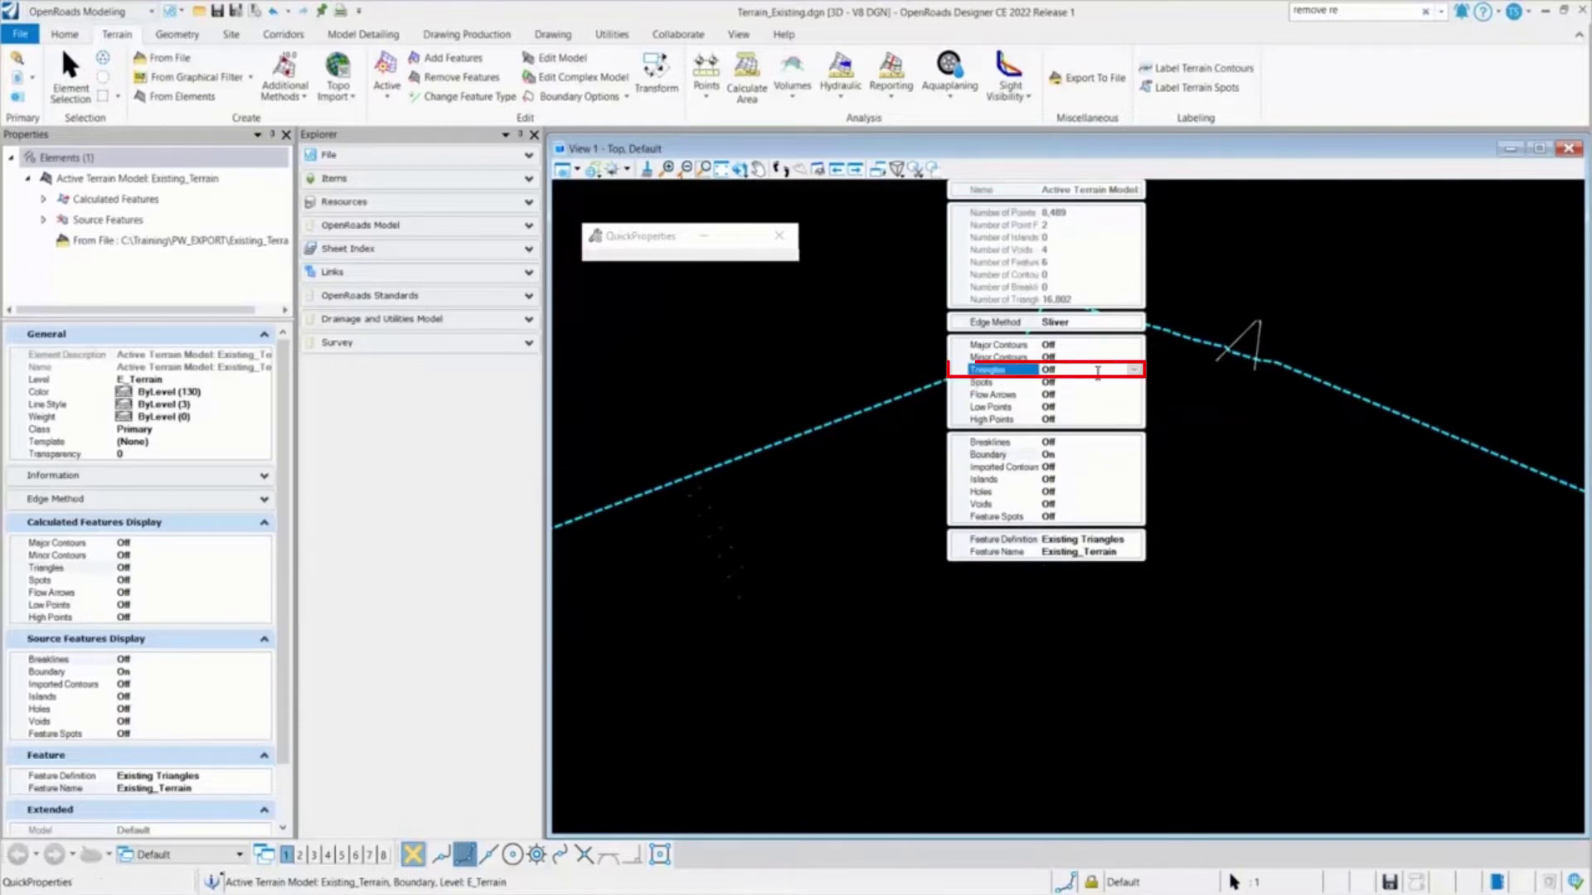
double_click(1097, 370)
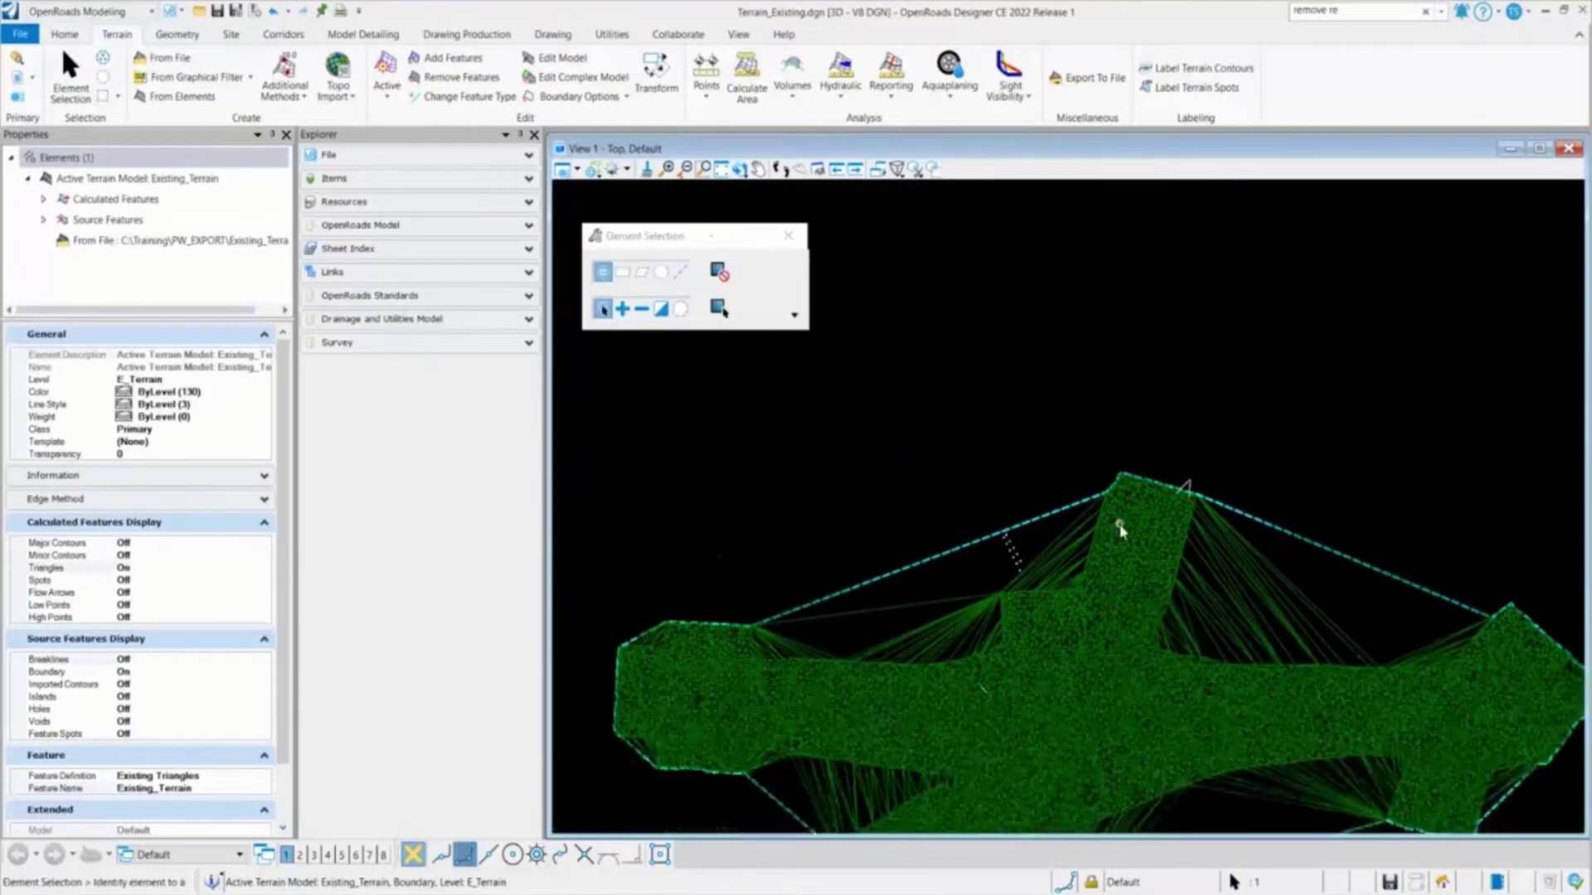
- Centre the triangle mesh in view and launch Edit Terrain Model
middle_drag(1194, 639, 1165, 506)
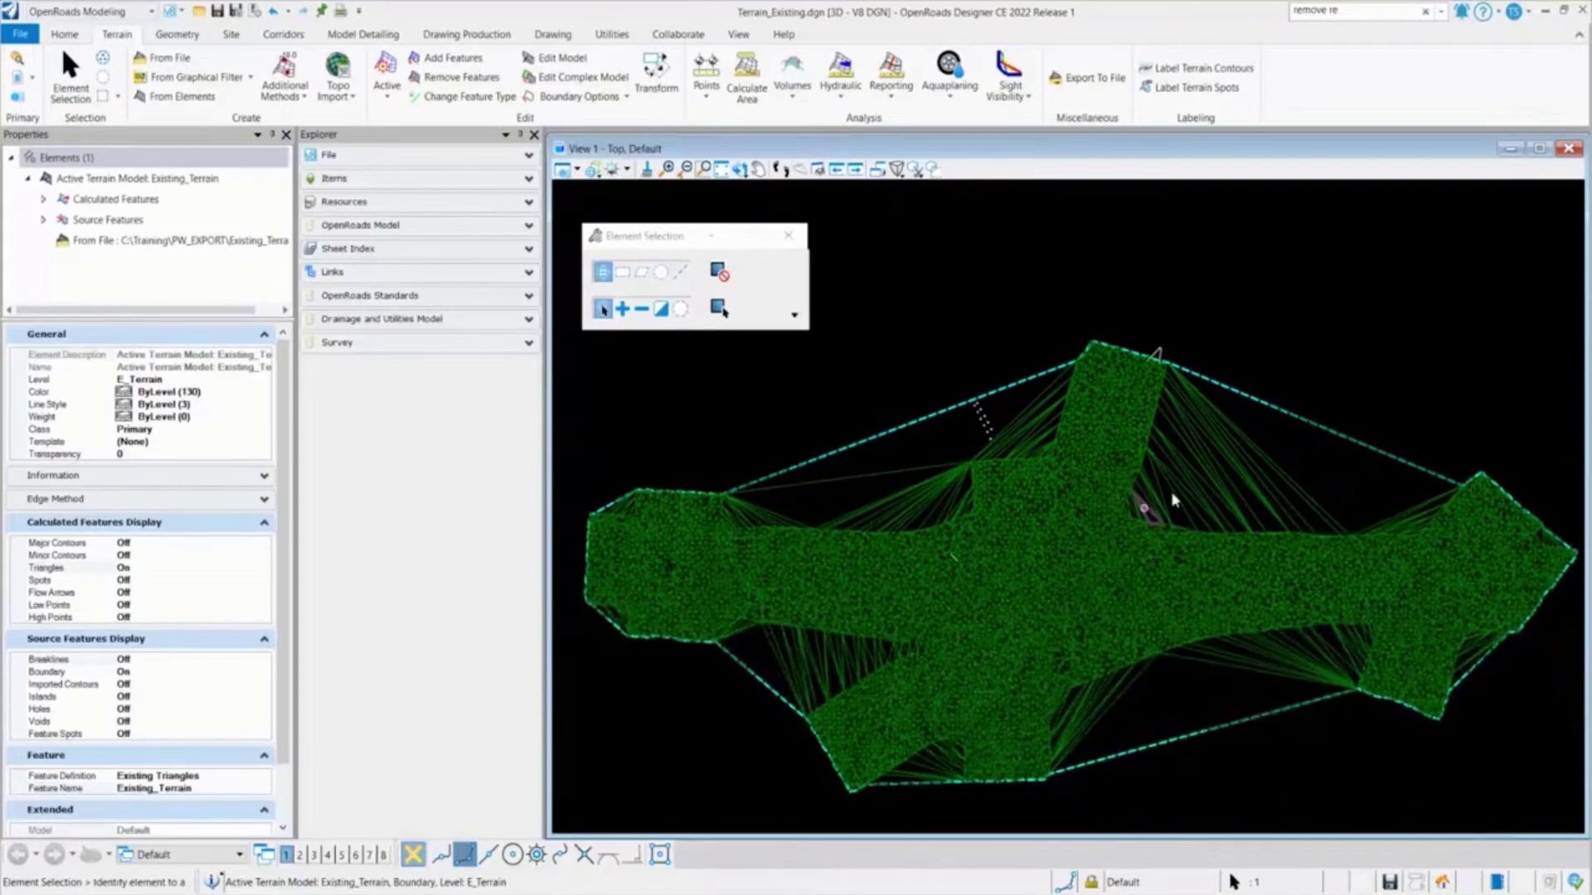
scroll(1073, 500, up, 2)
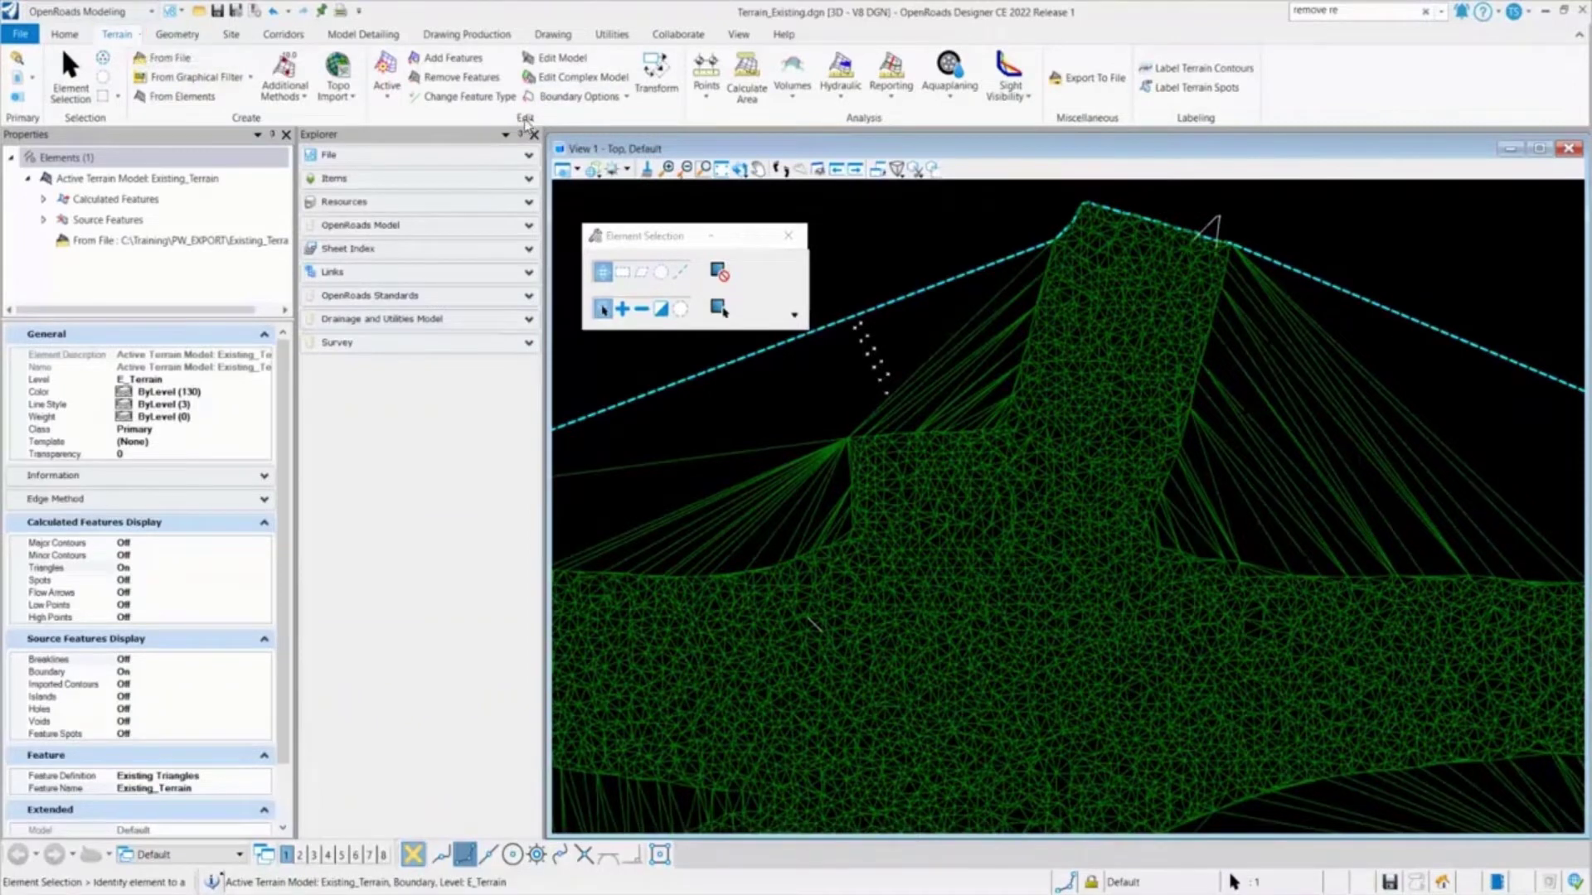
click(558, 57)
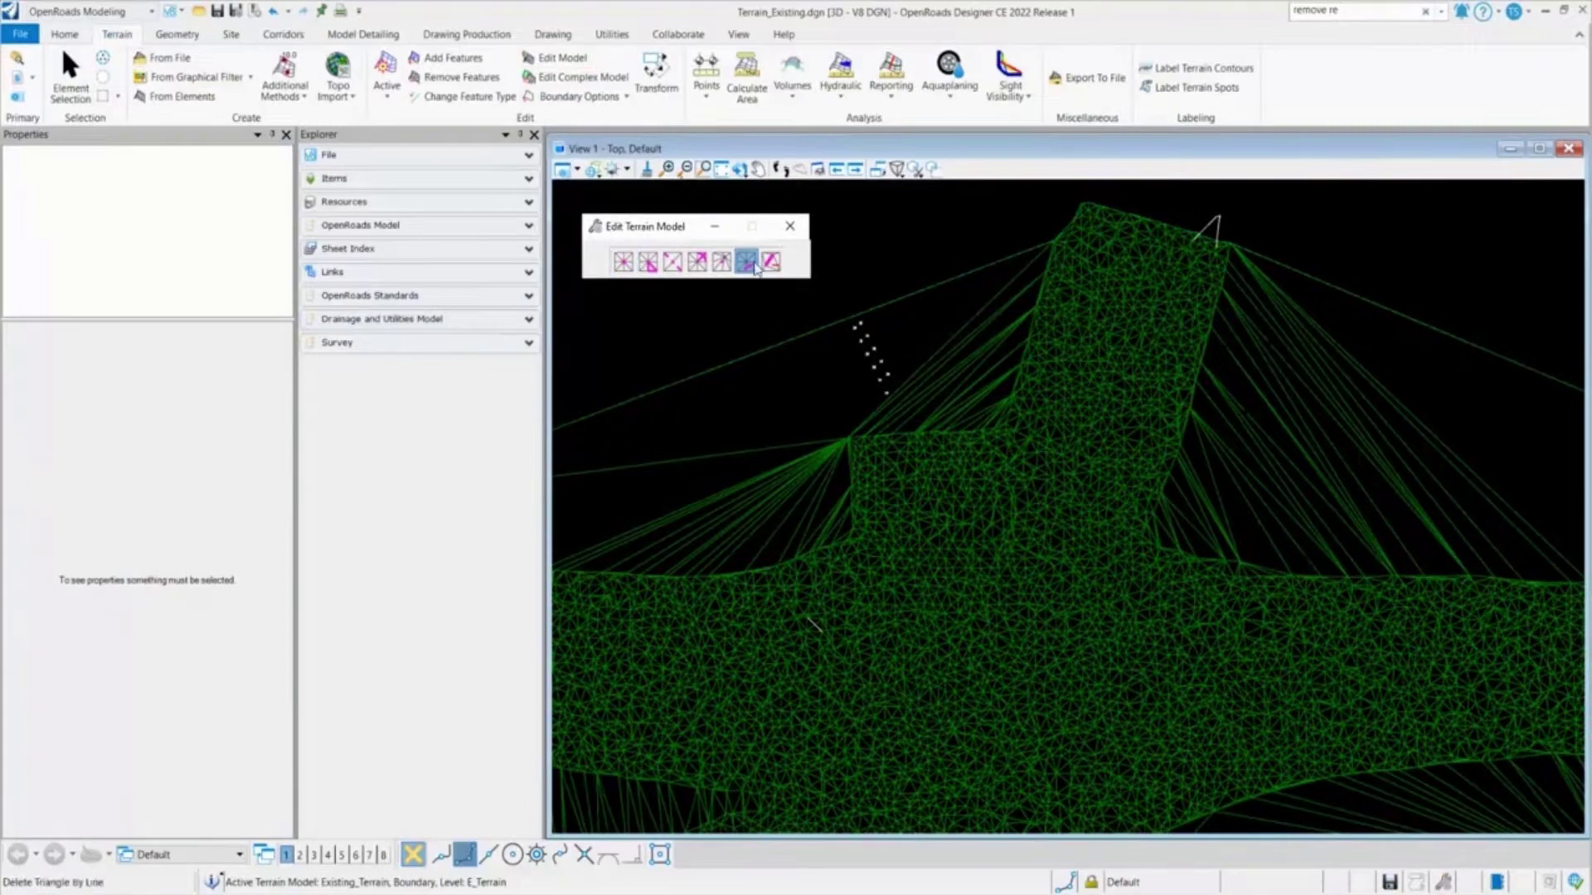
- Start Delete Vertex and pick the Existing_Terrain model to edit
click(623, 264)
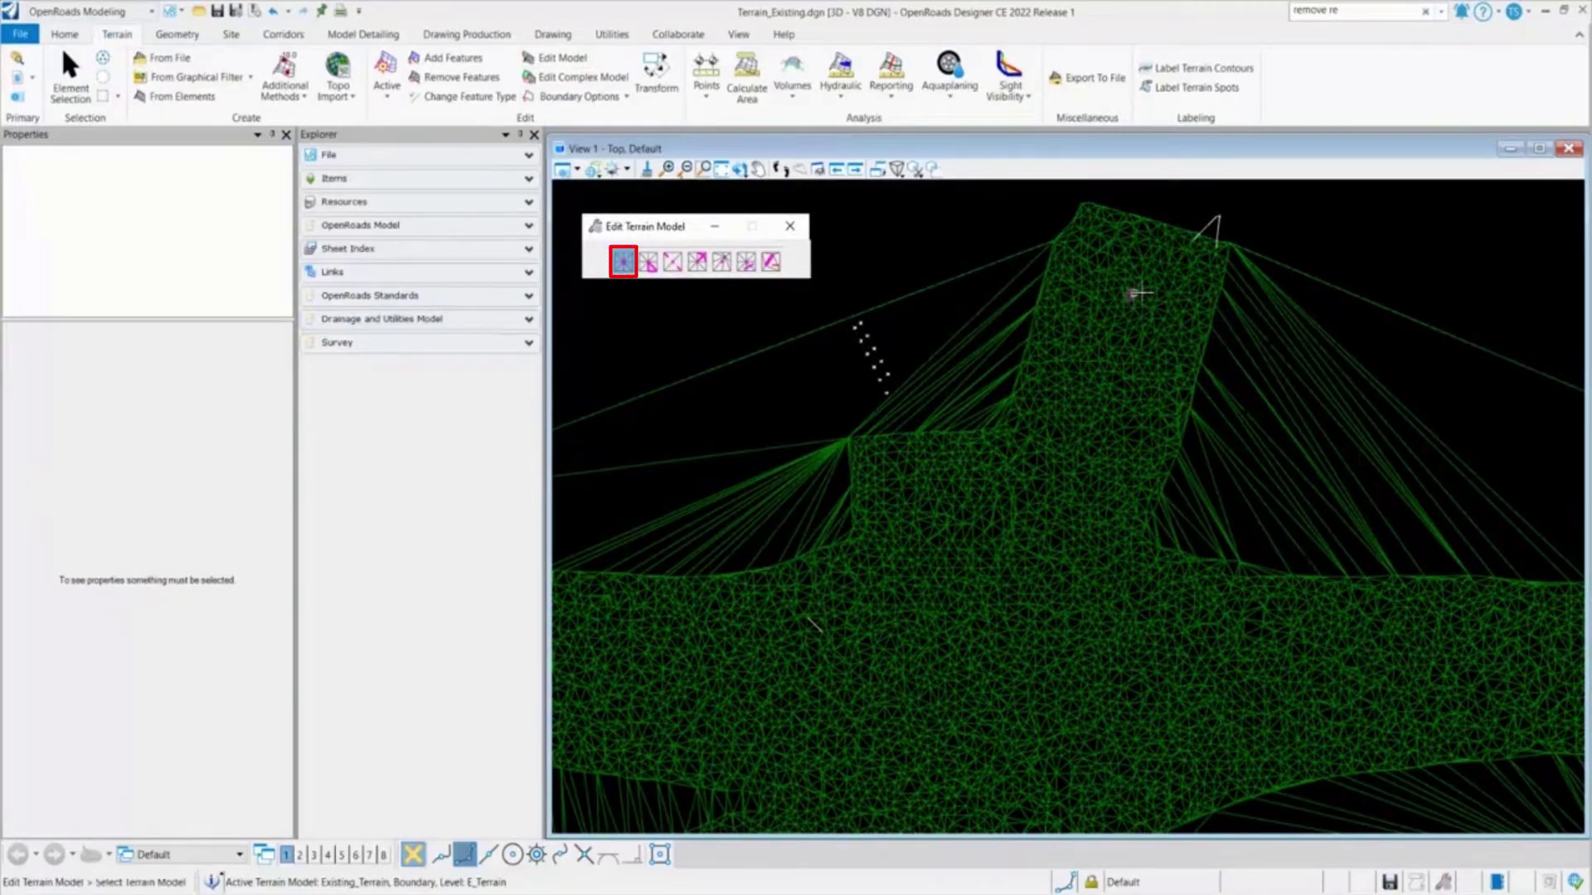
scroll(1142, 266, up, 4)
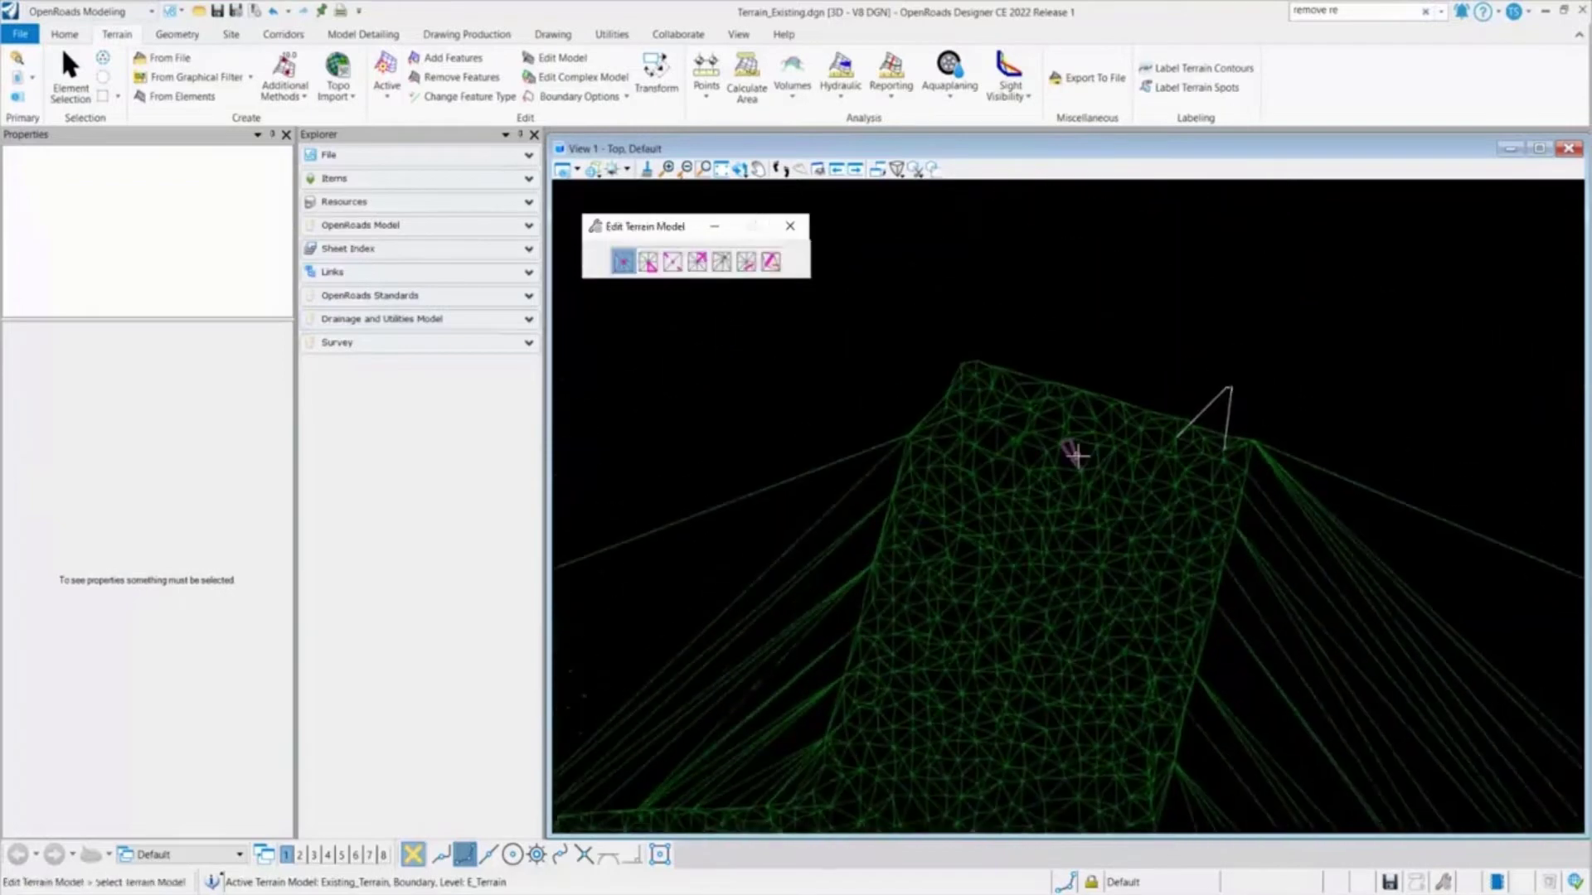
click(857, 453)
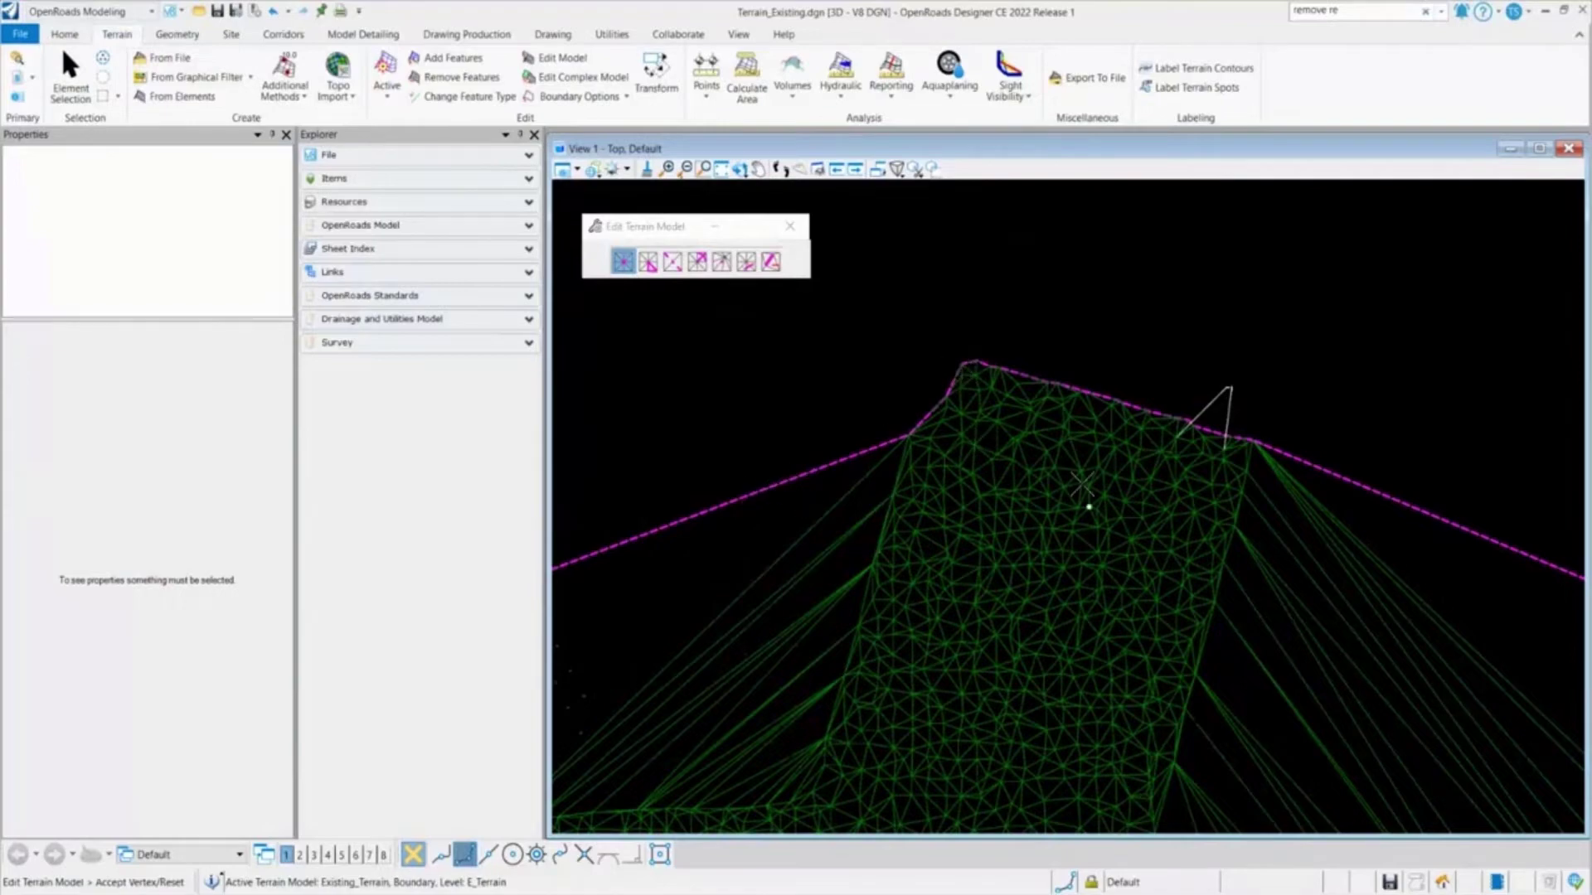
- Zoom in and delete the two unwanted vertices from the mesh
scroll(1082, 485, down, 5)
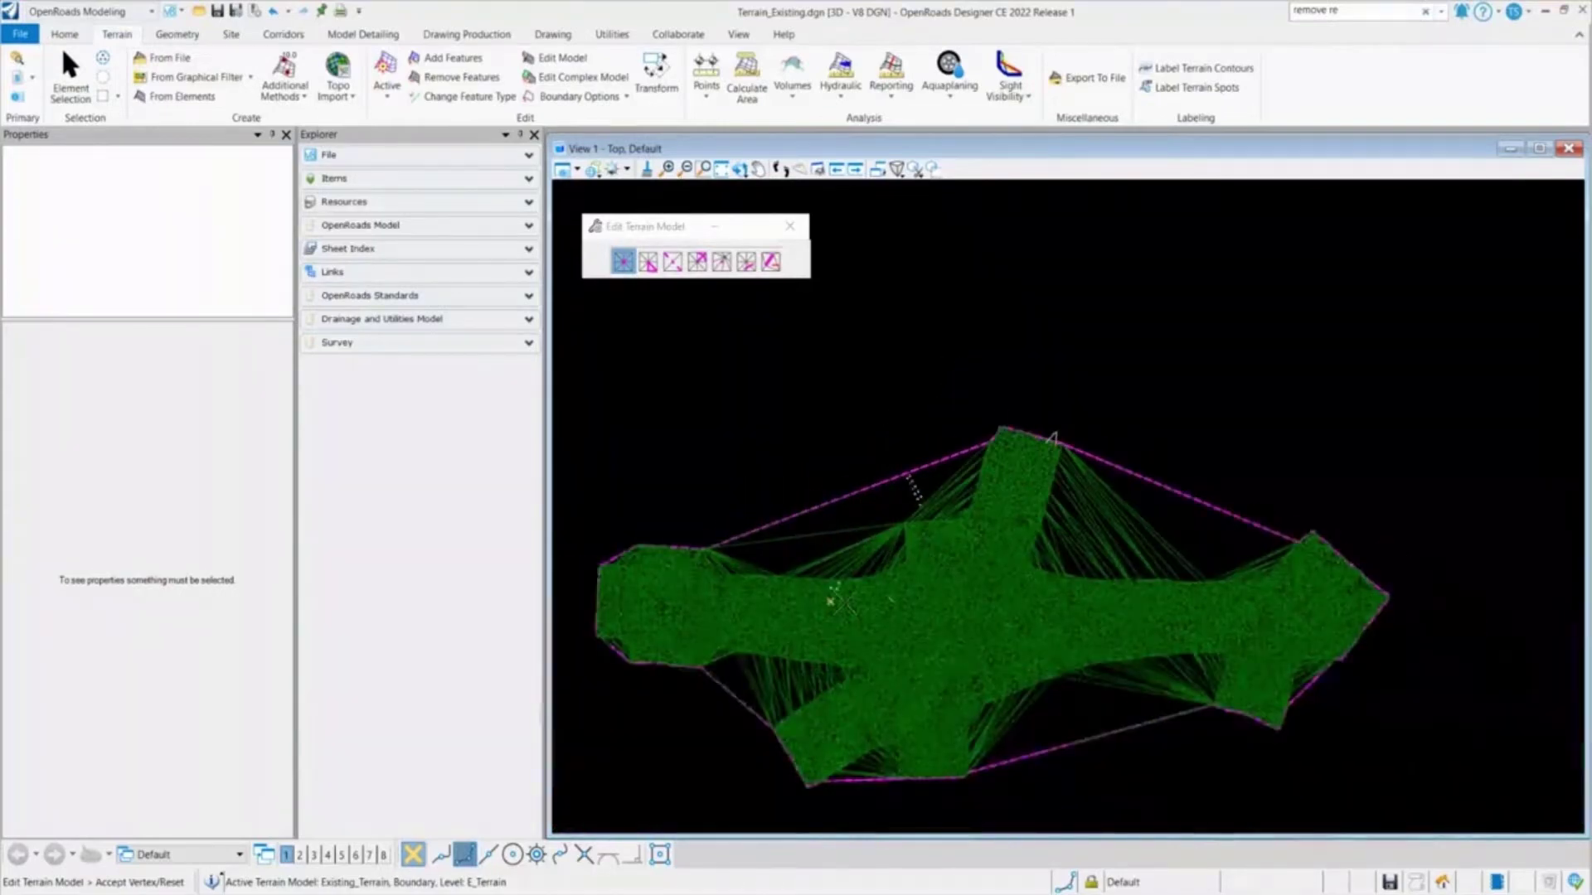
scroll(839, 602, up, 8)
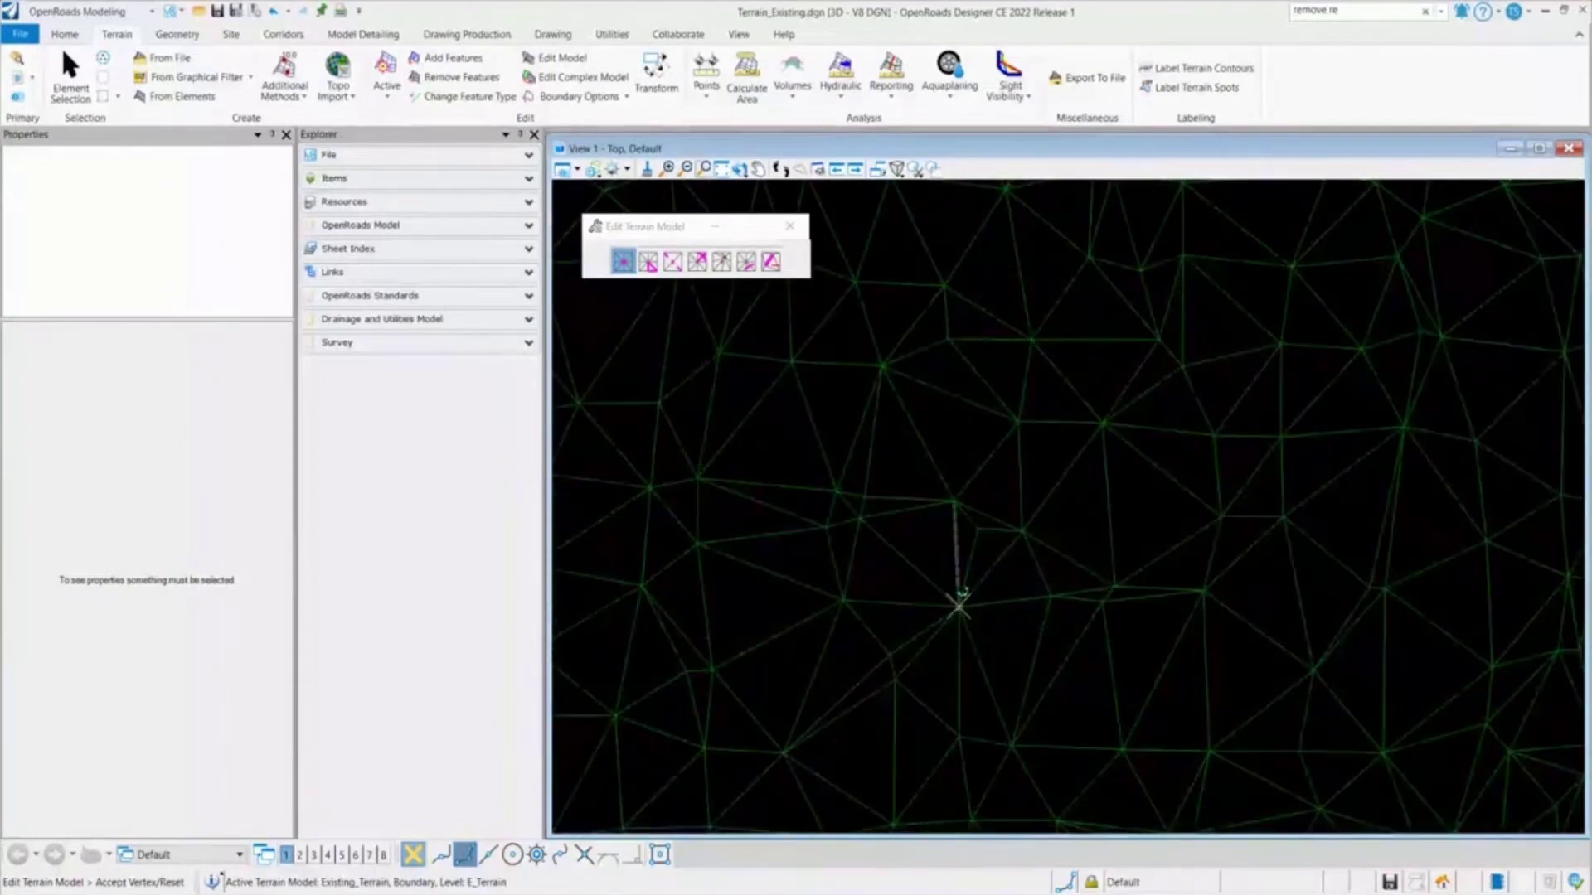
scroll(960, 605, up, 3)
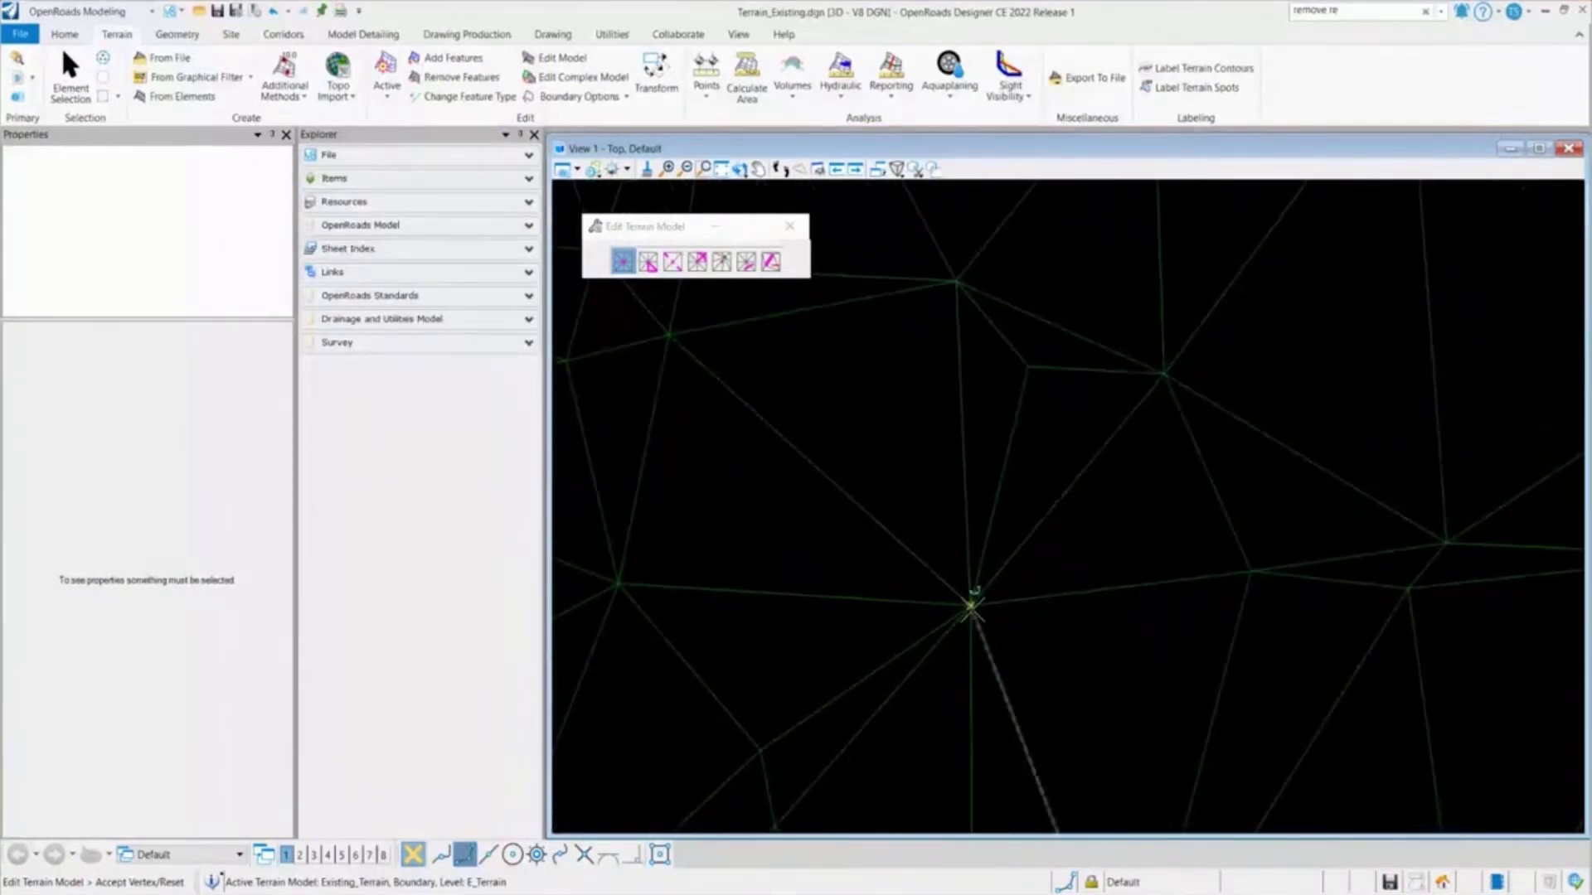
click(978, 610)
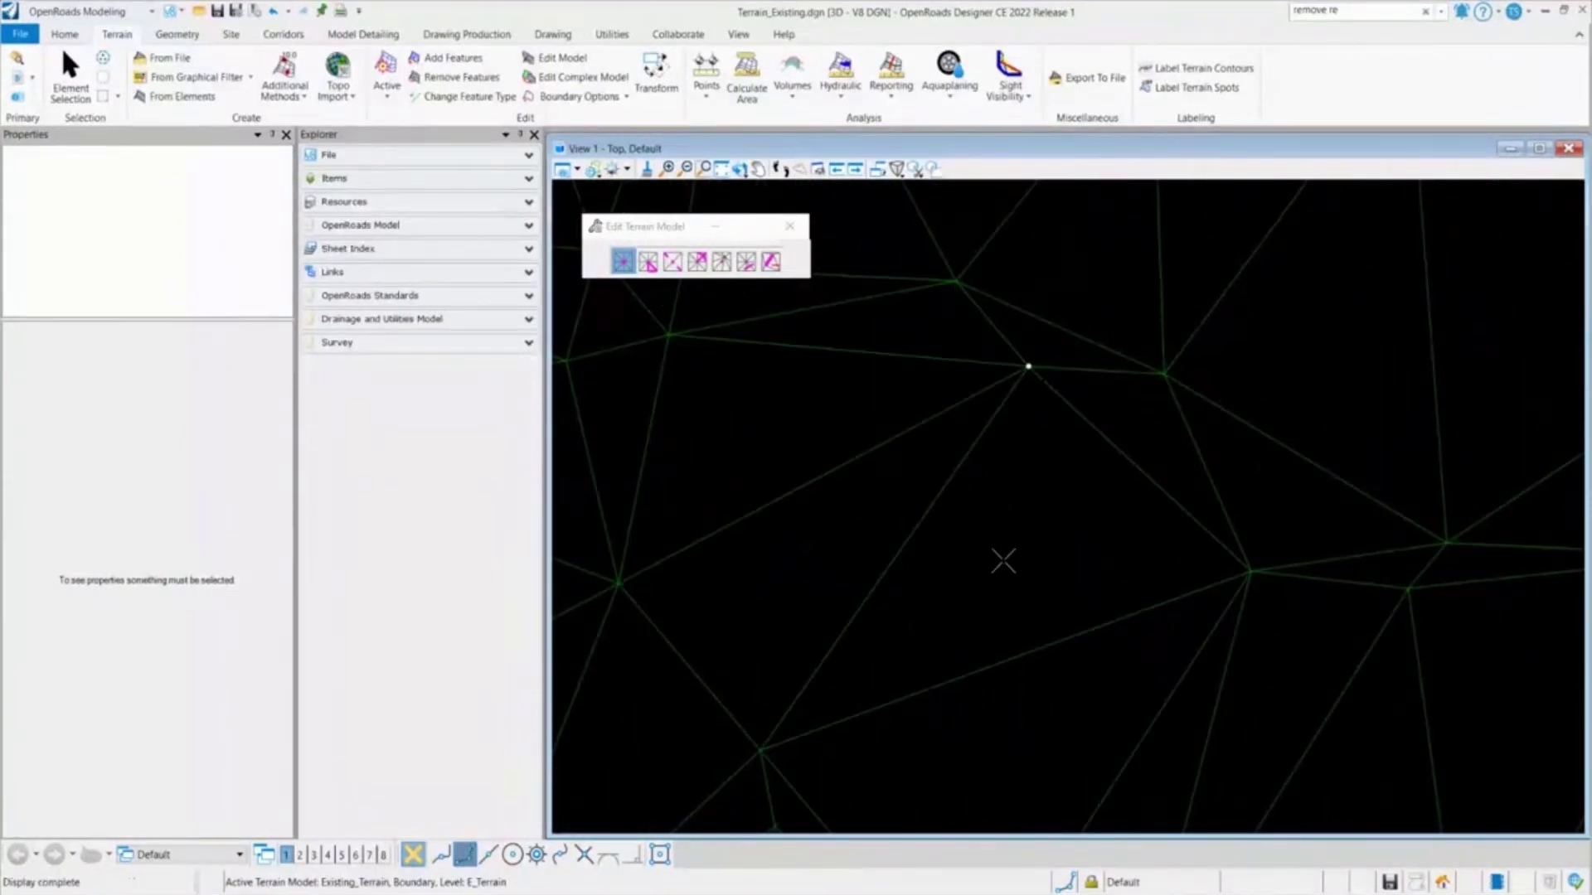
click(1029, 363)
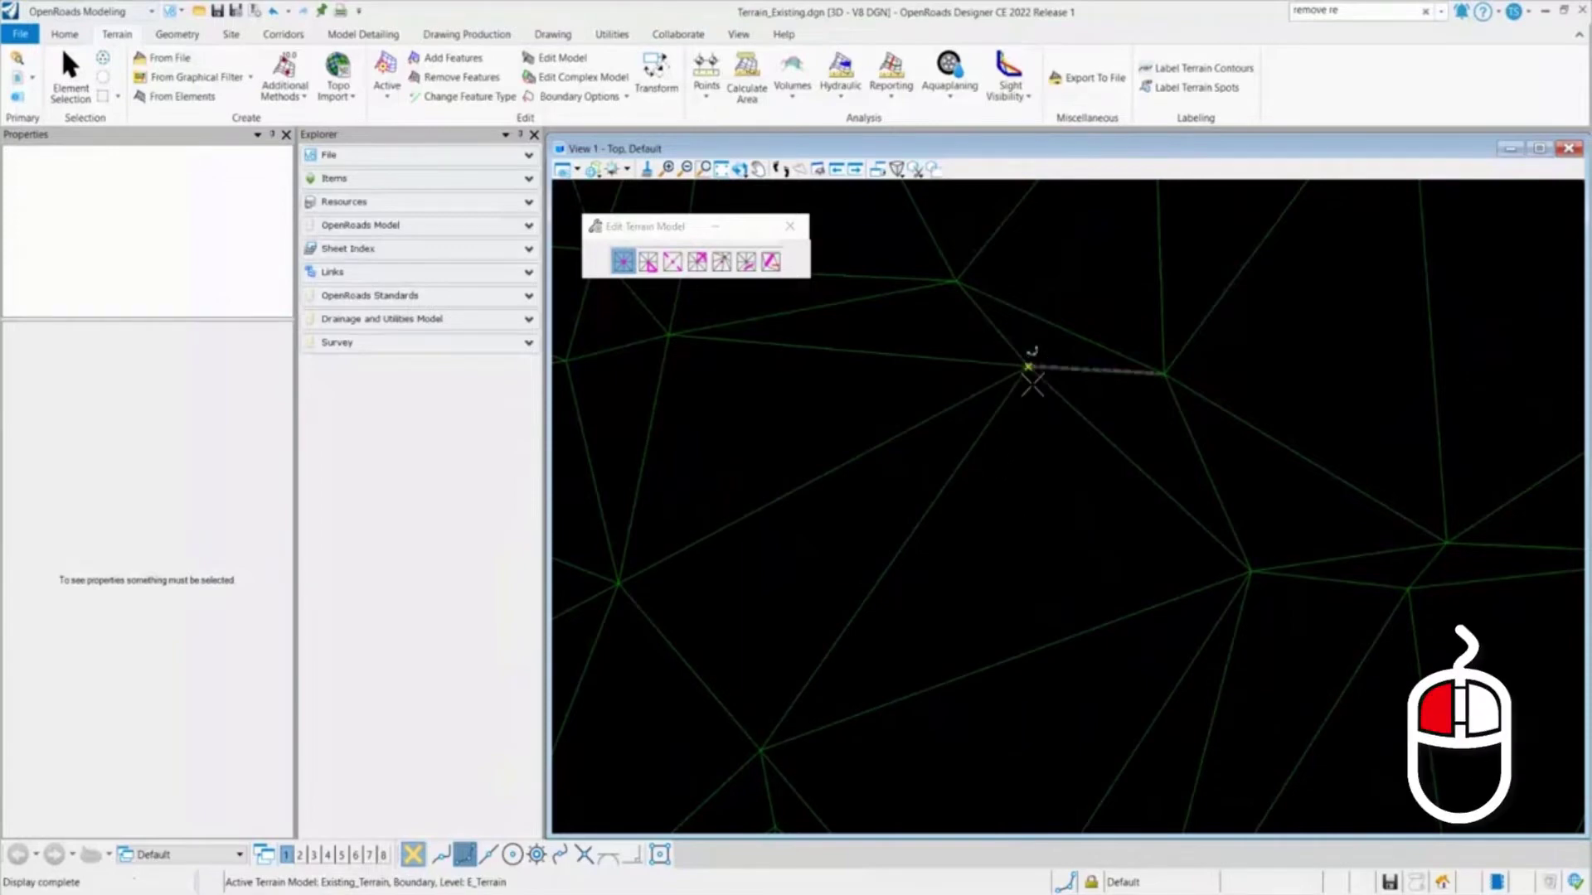
click(1013, 531)
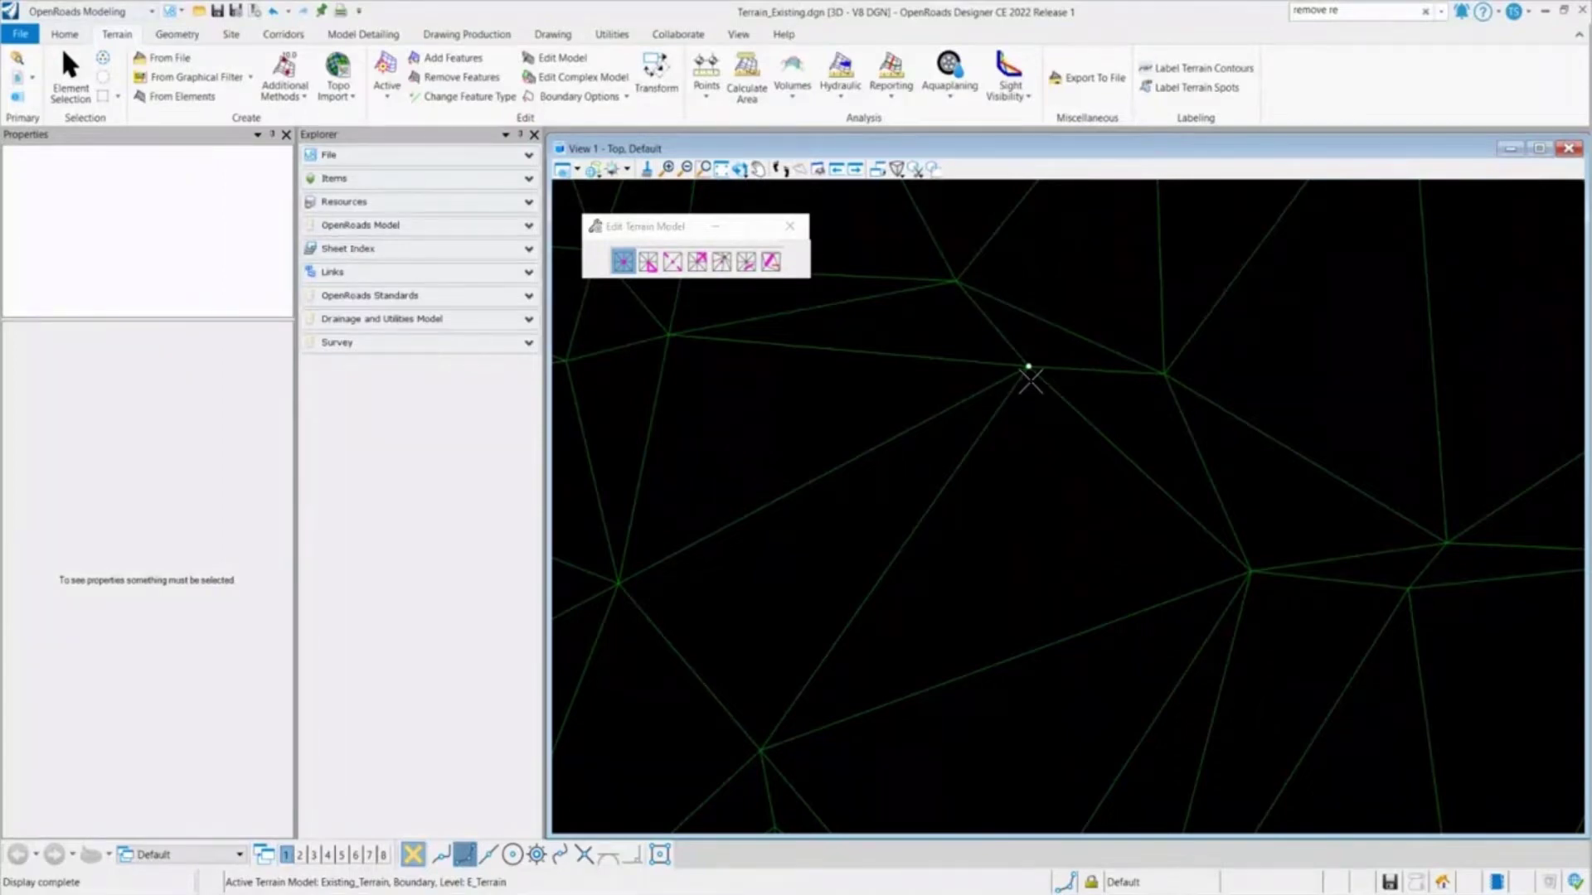
click(1030, 381)
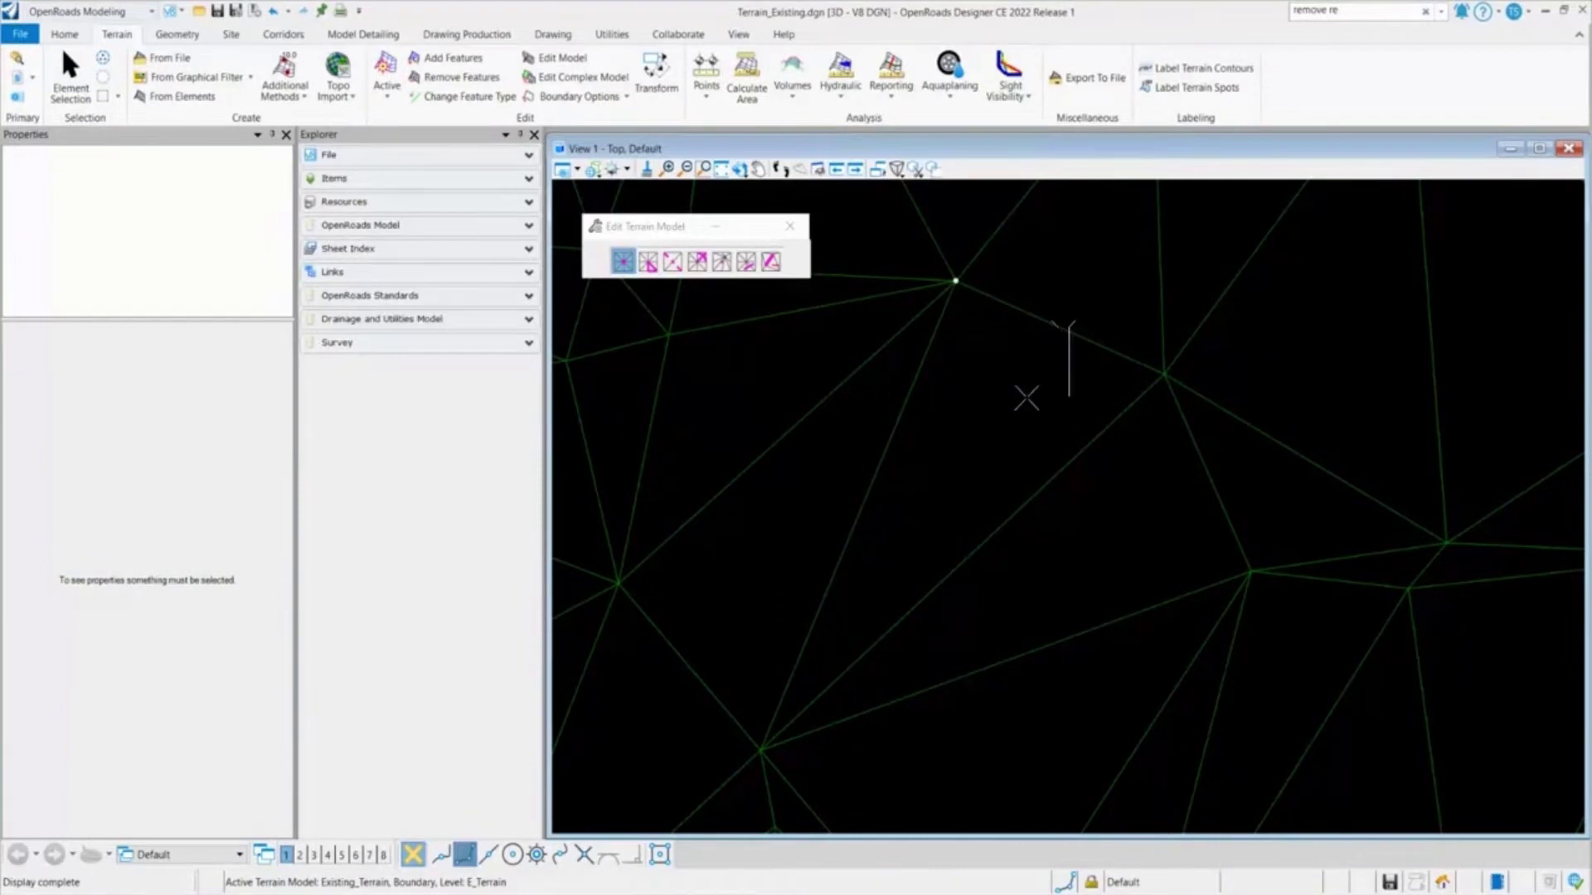
- With Delete Triangle, pan to the boundary and delete the first two long sliver triangles
click(647, 262)
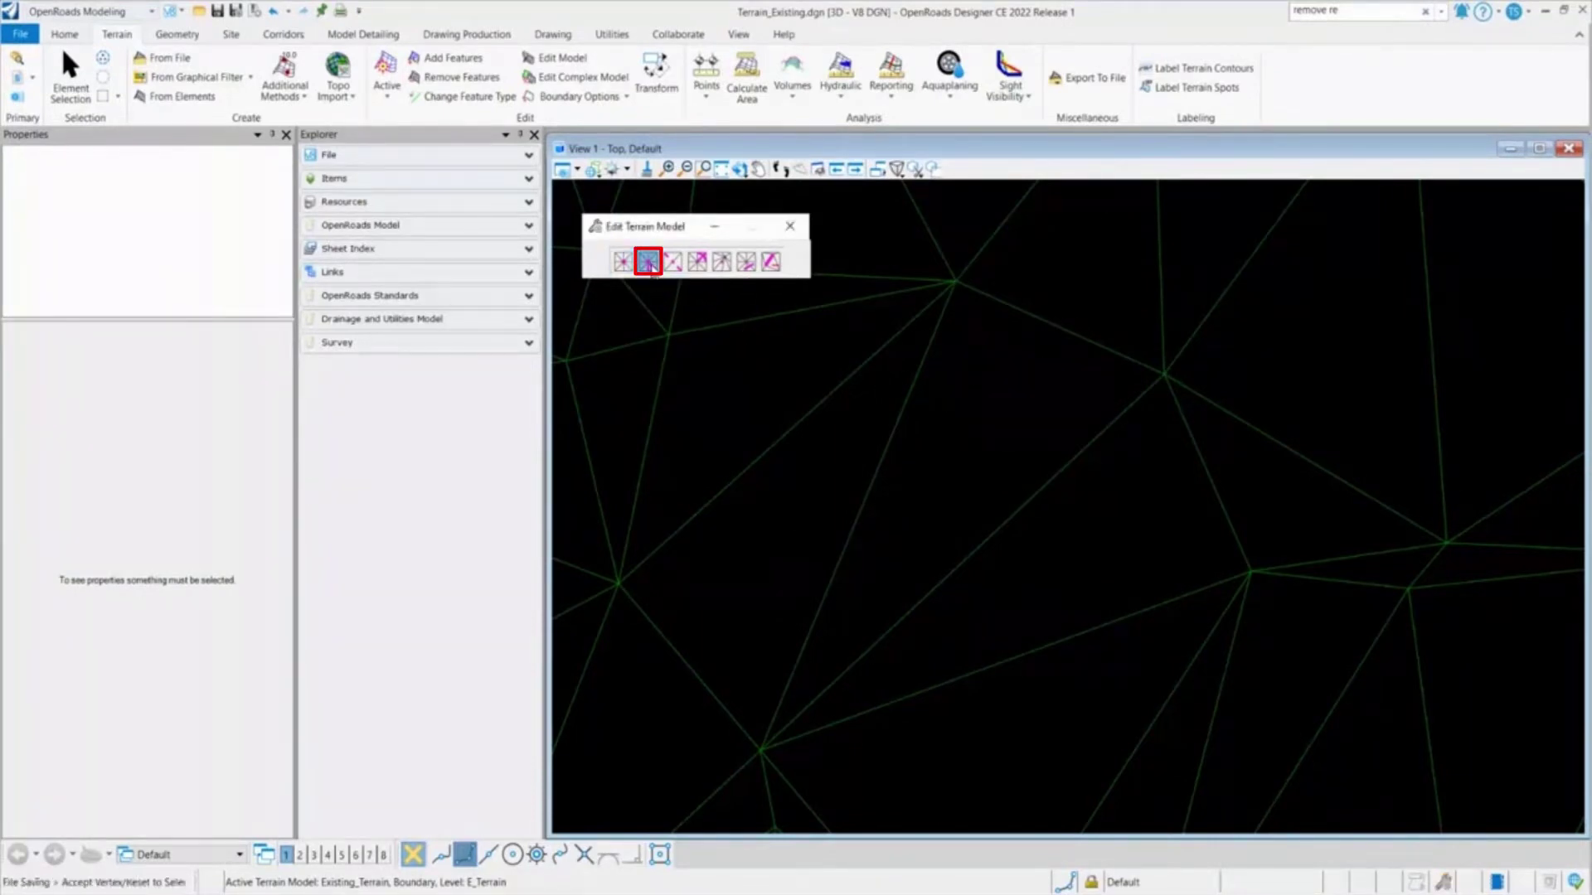
scroll(1046, 482, down, 3)
scroll(1046, 482, down, 5)
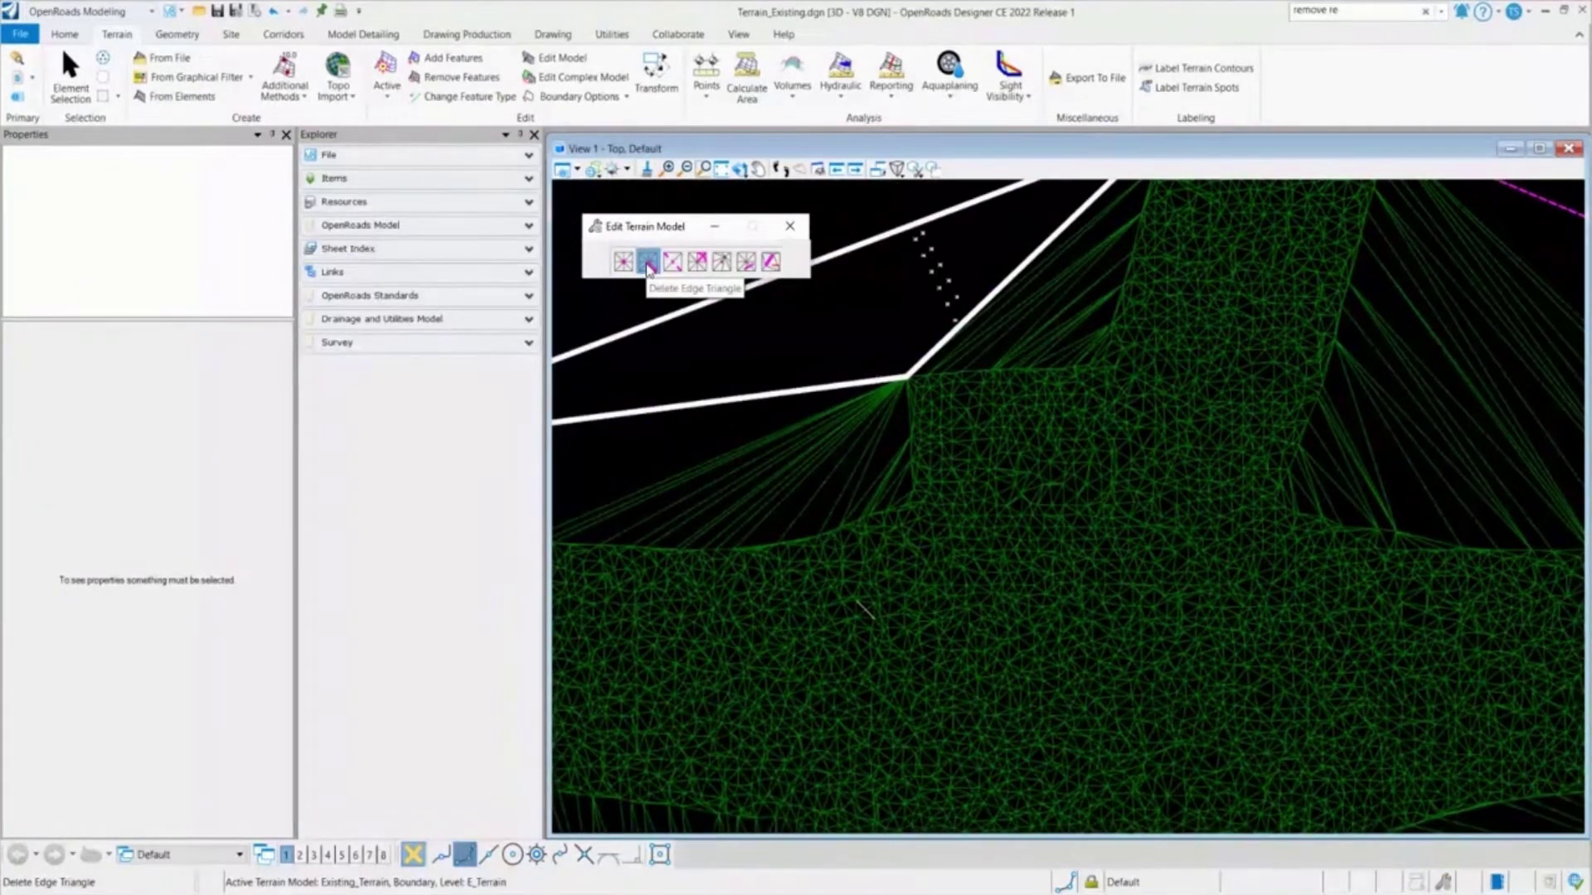
middle_drag(1061, 490, 1237, 516)
middle_drag(779, 495, 998, 498)
scroll(828, 481, up, 3)
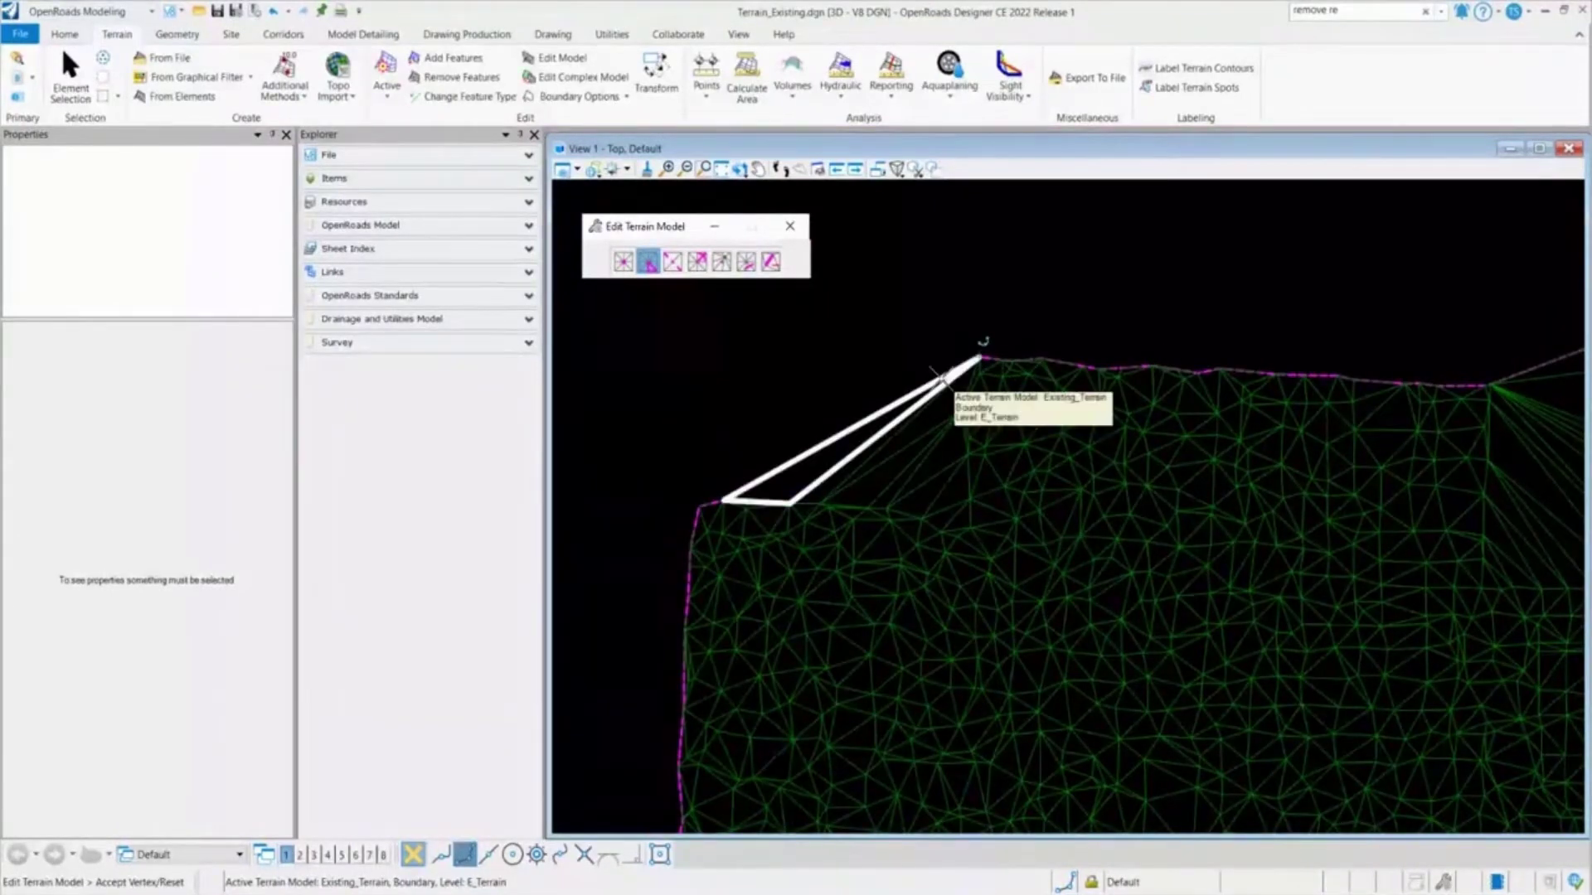
scroll(941, 377, up, 3)
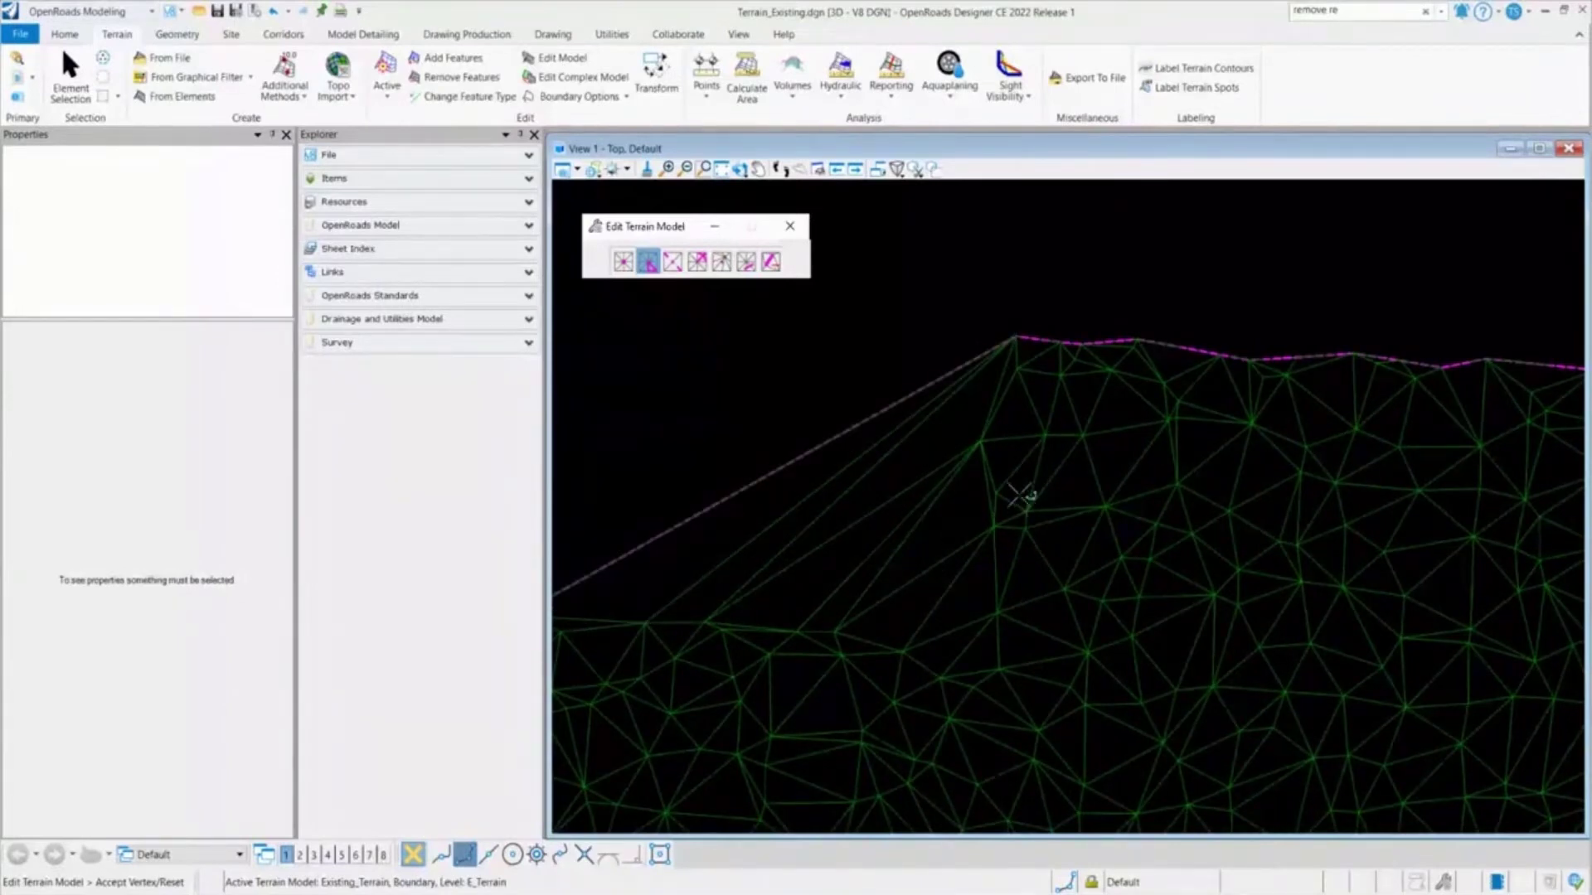
click(871, 419)
click(847, 447)
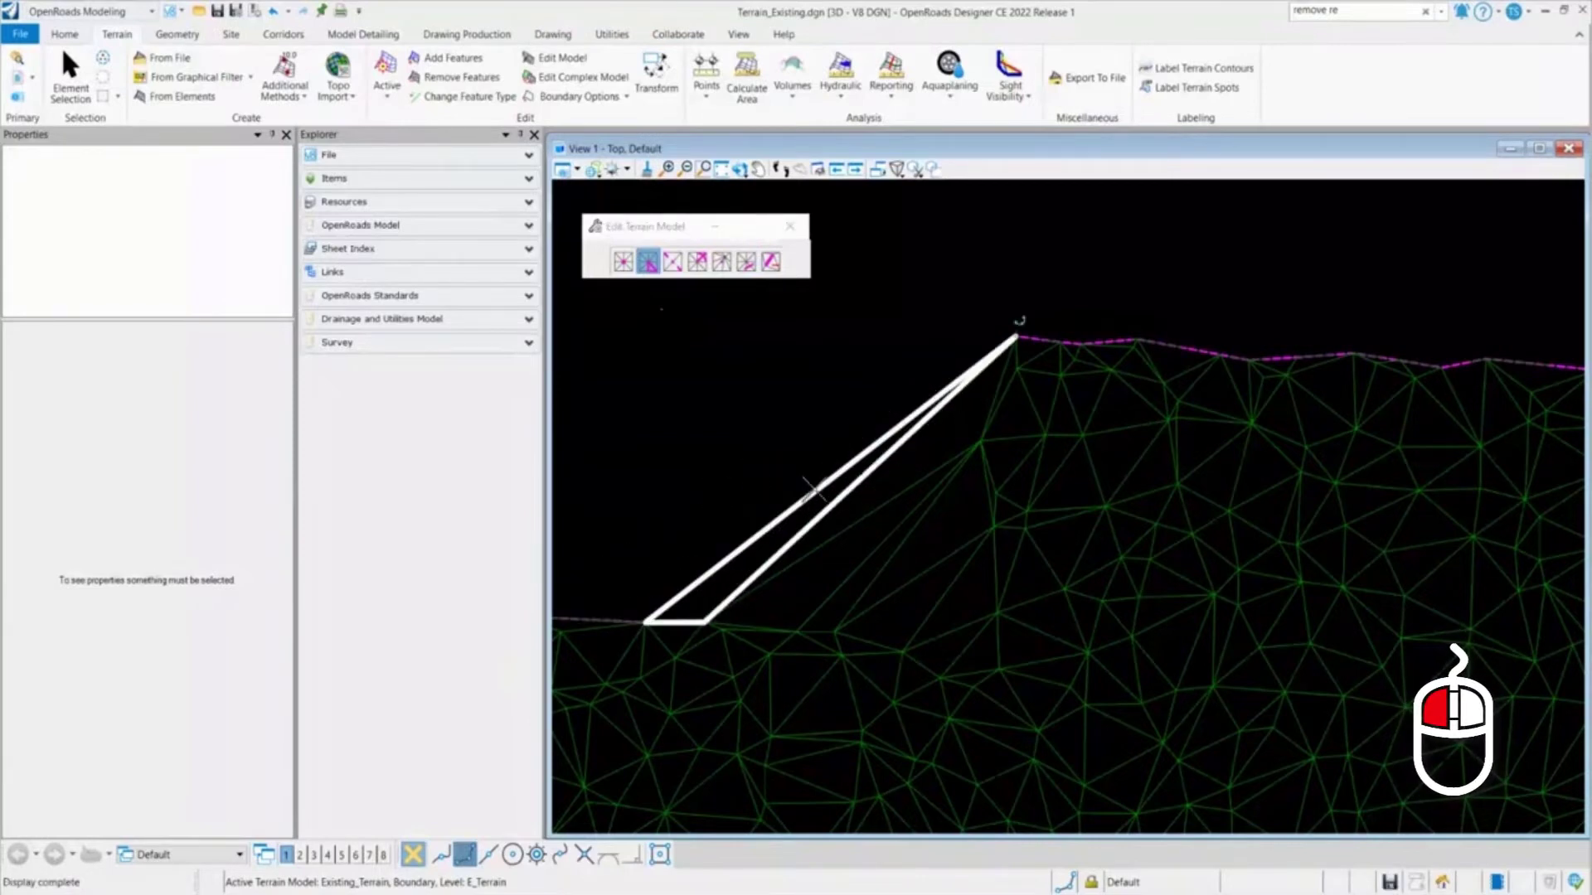
- Delete the remaining edge triangles and large triangles spanning the boundary gaps
click(936, 407)
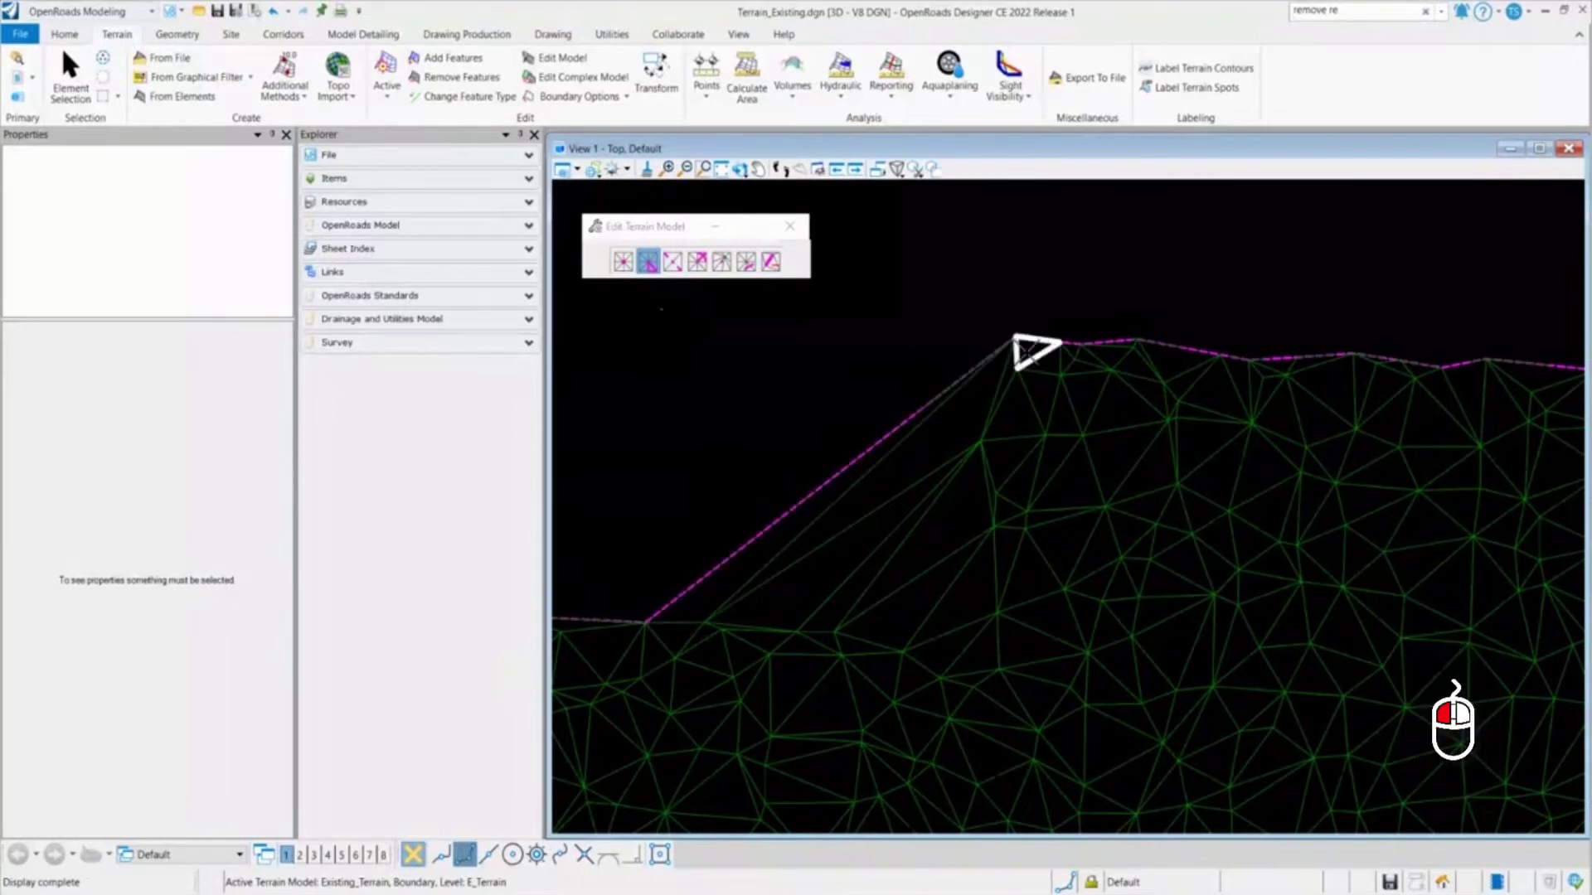
click(1202, 369)
middle_drag(1216, 377, 833, 397)
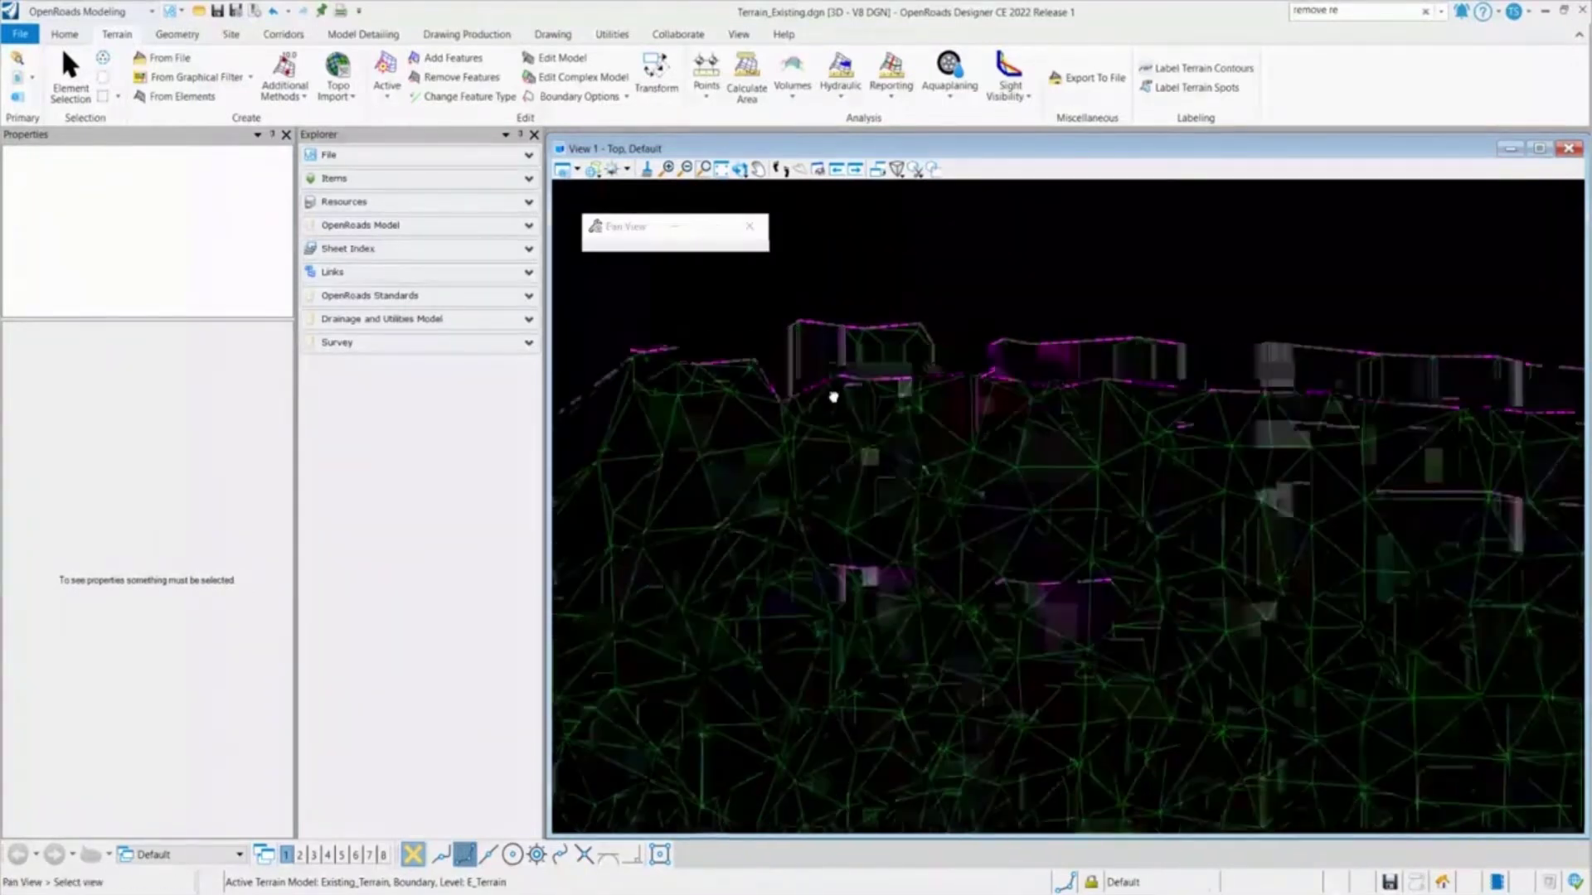
click(1159, 393)
middle_drag(1169, 406, 802, 417)
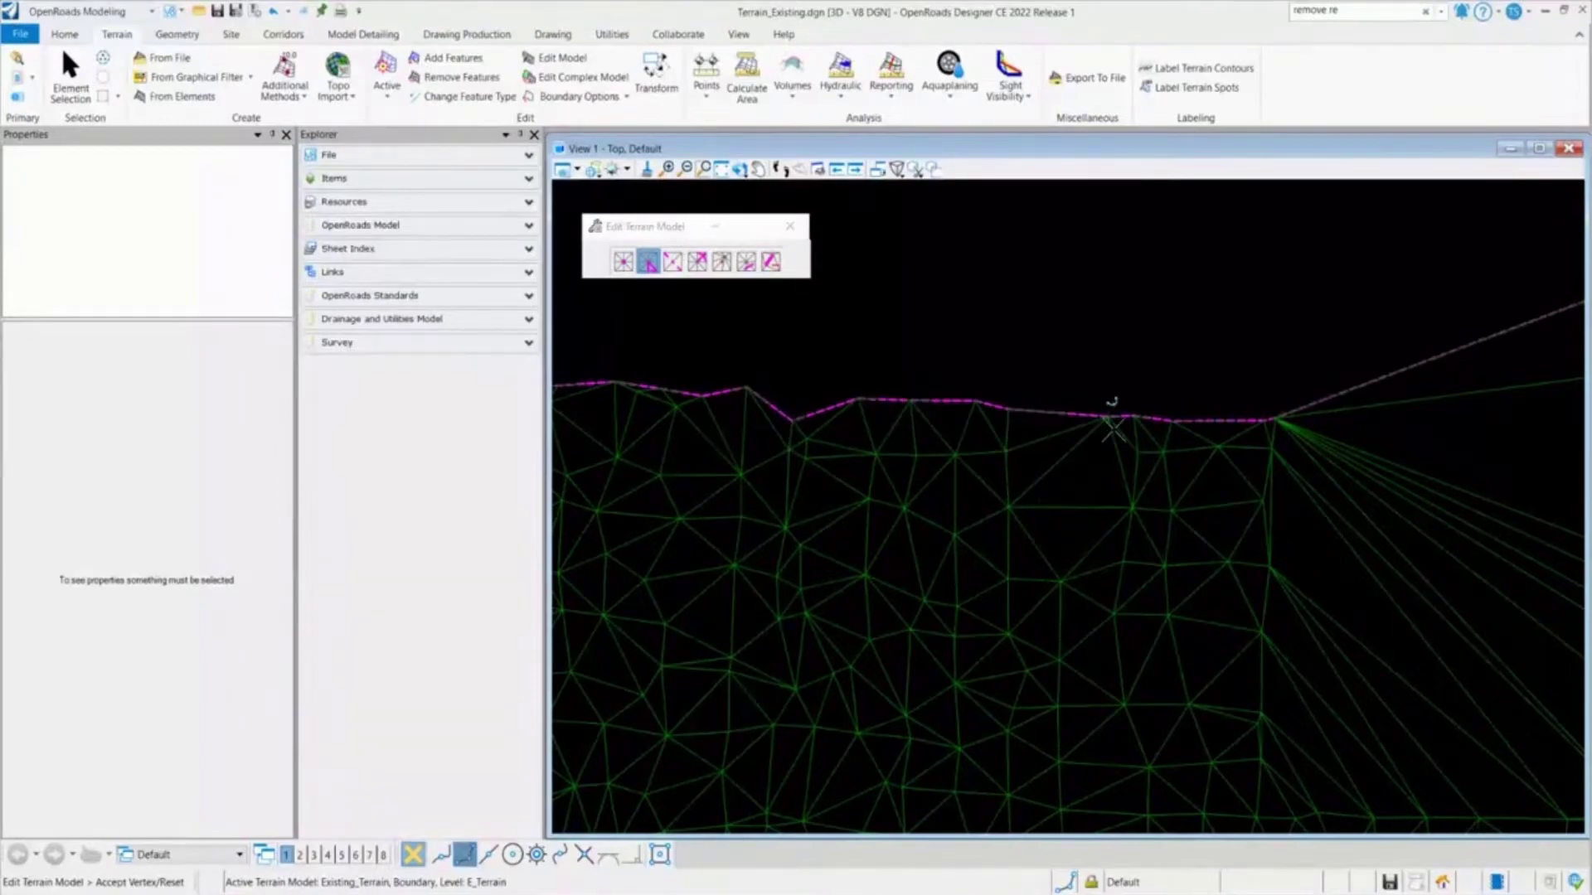
scroll(1115, 414, down, 3)
scroll(1136, 410, down, 5)
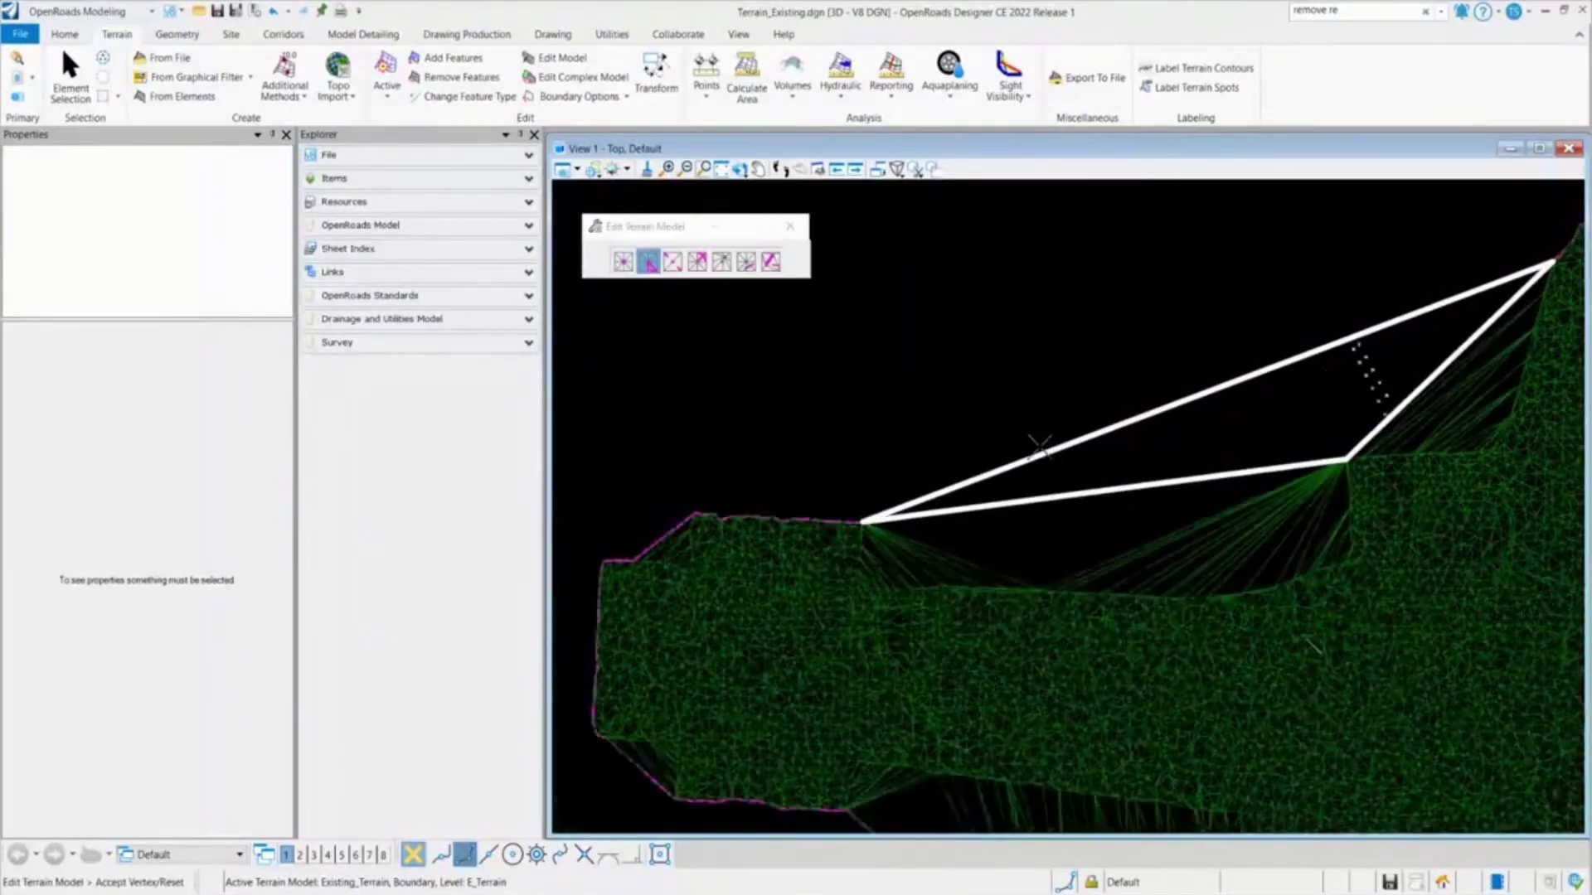
click(1155, 442)
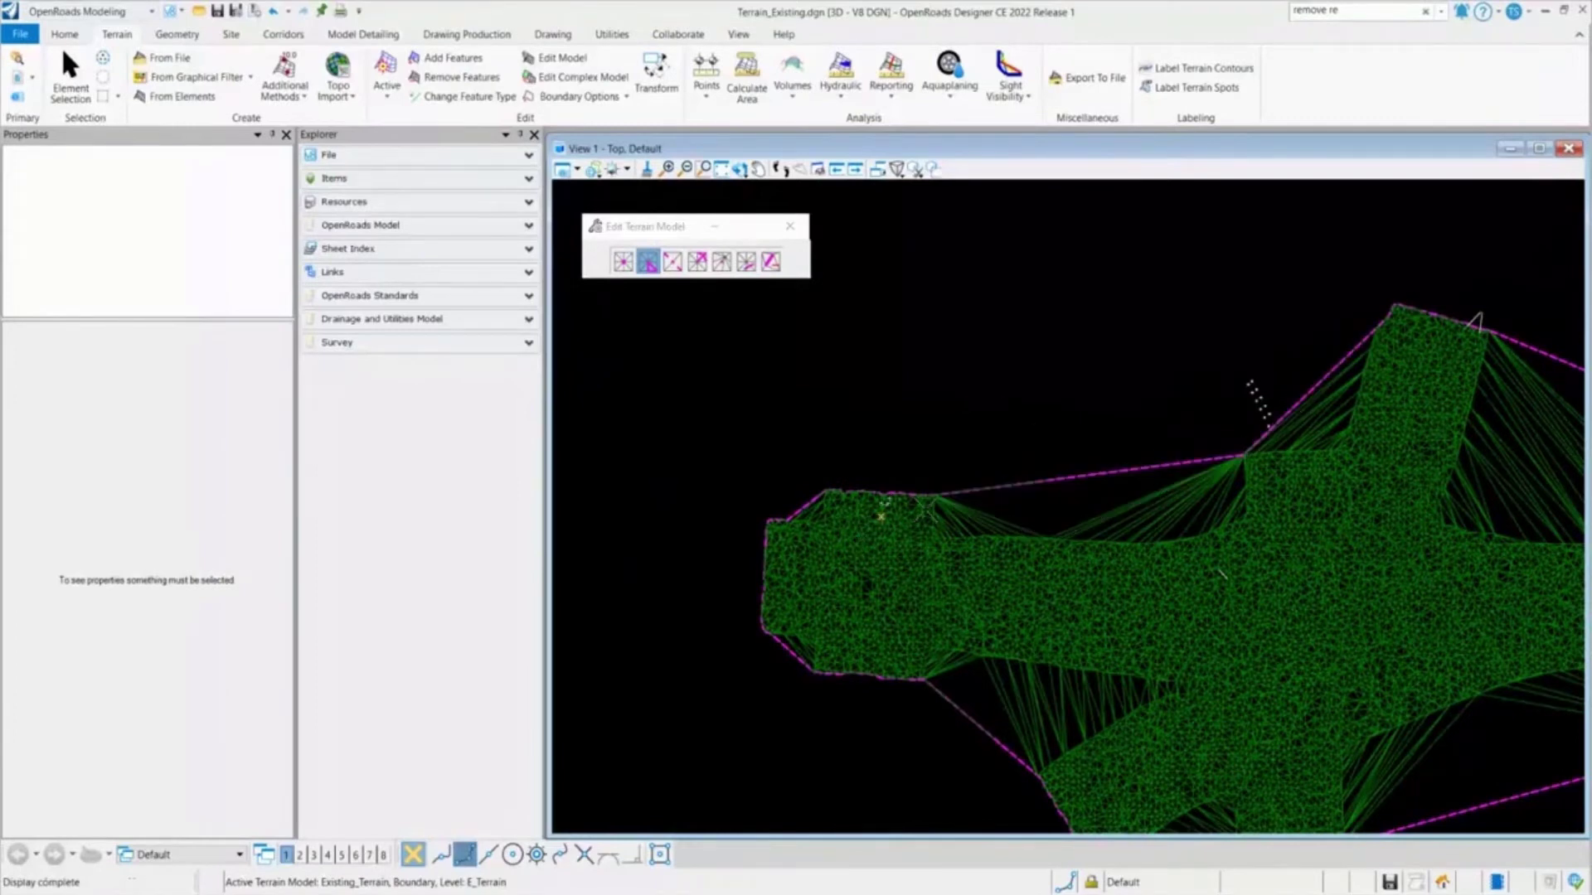
click(1036, 519)
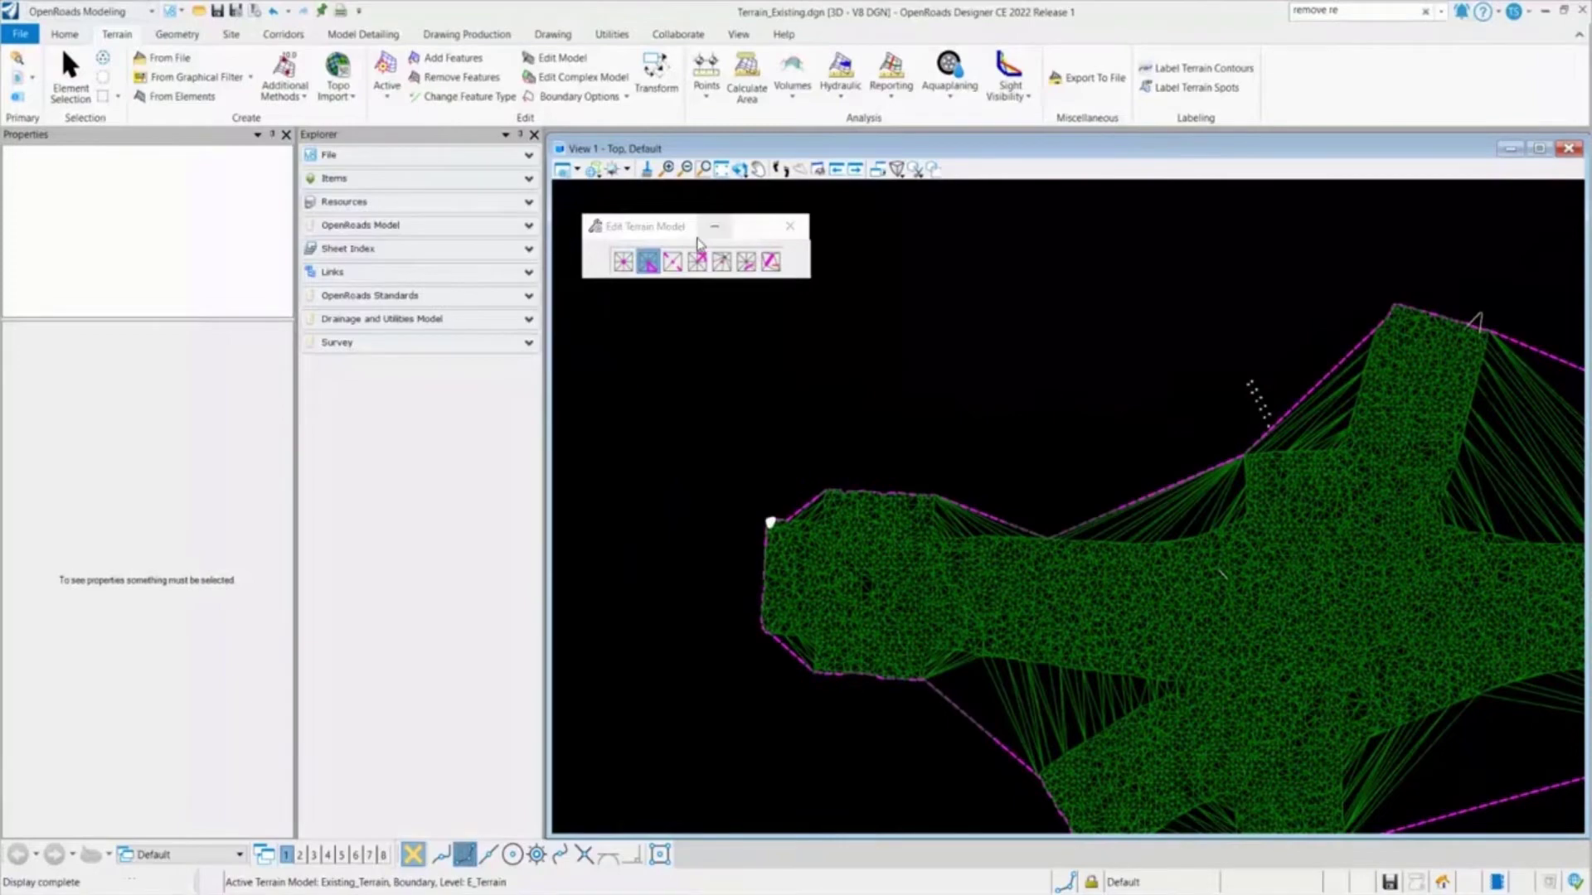
drag(668, 225, 697, 243)
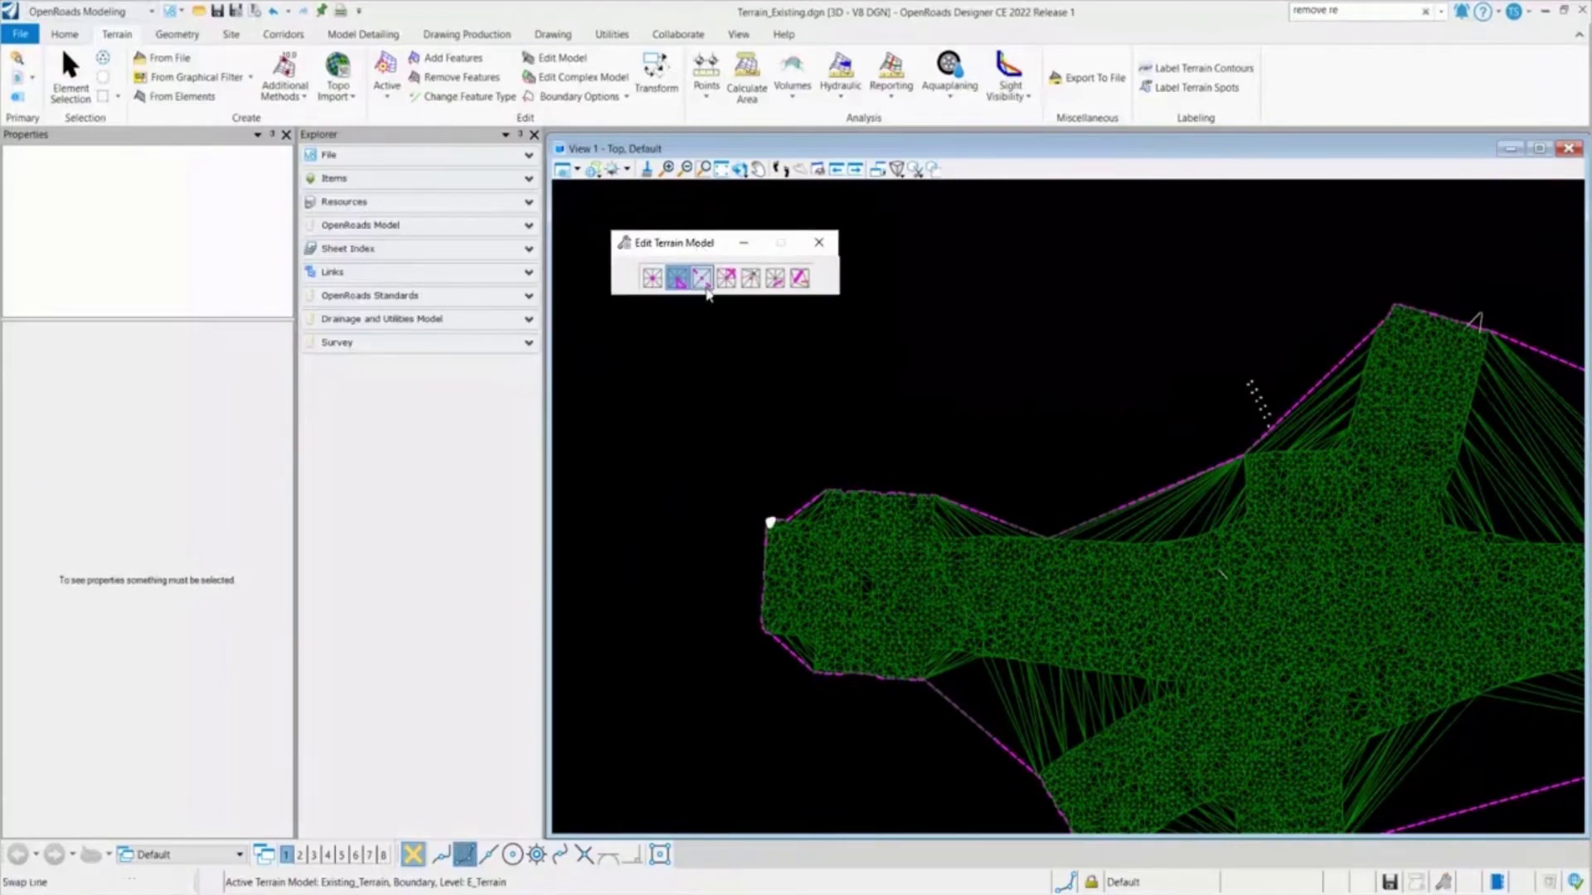
- Use Swap Line to flip three interior mesh edges to their opposite diagonals
click(701, 278)
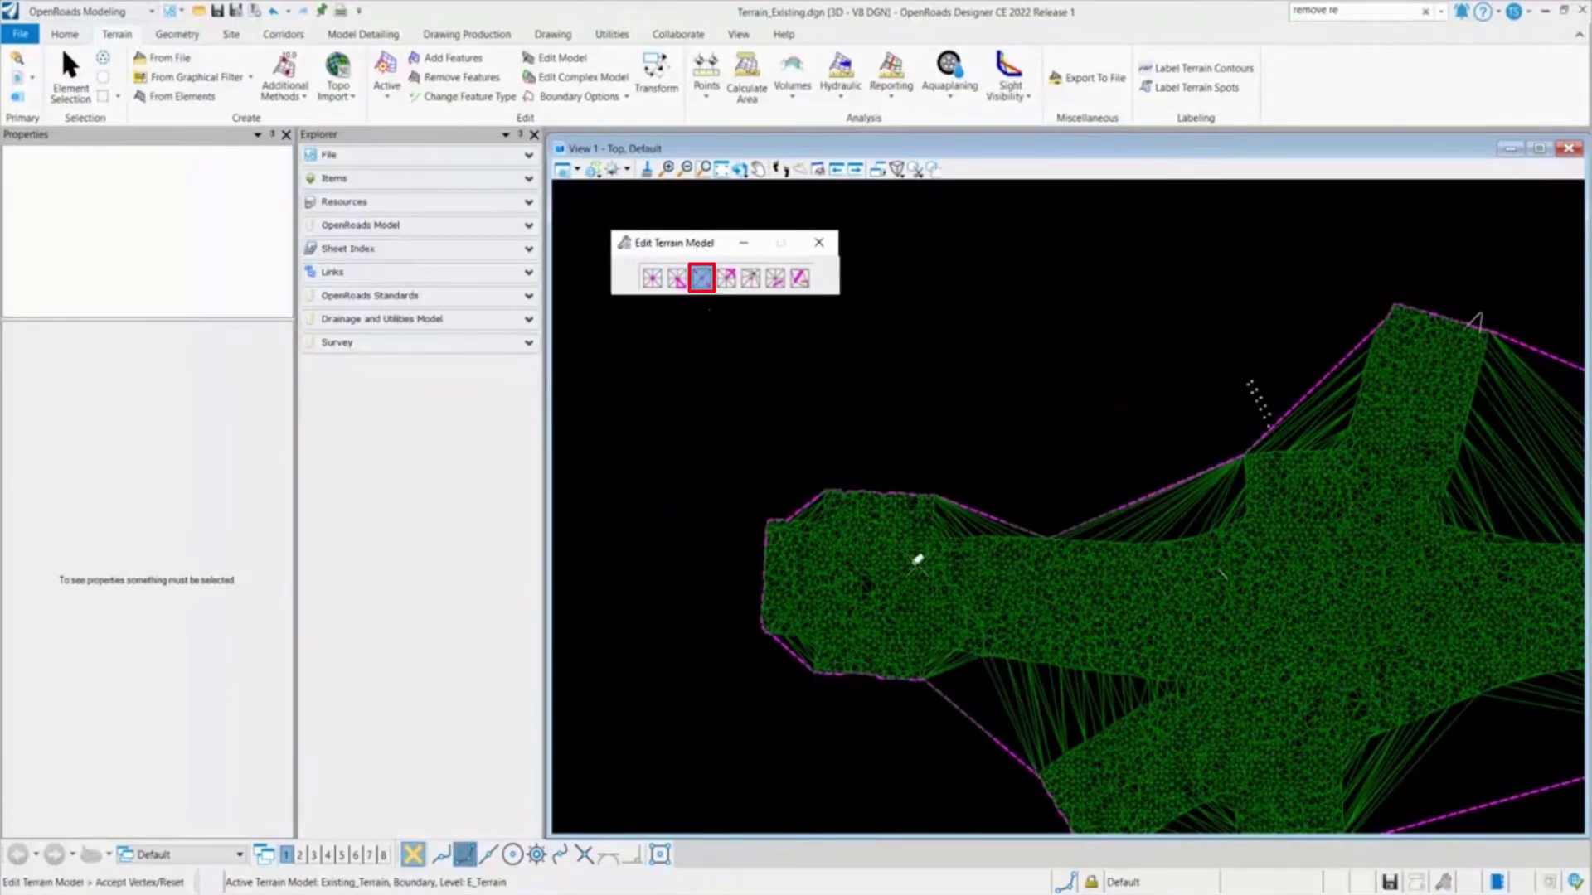
scroll(917, 558, up, 5)
scroll(986, 560, up, 5)
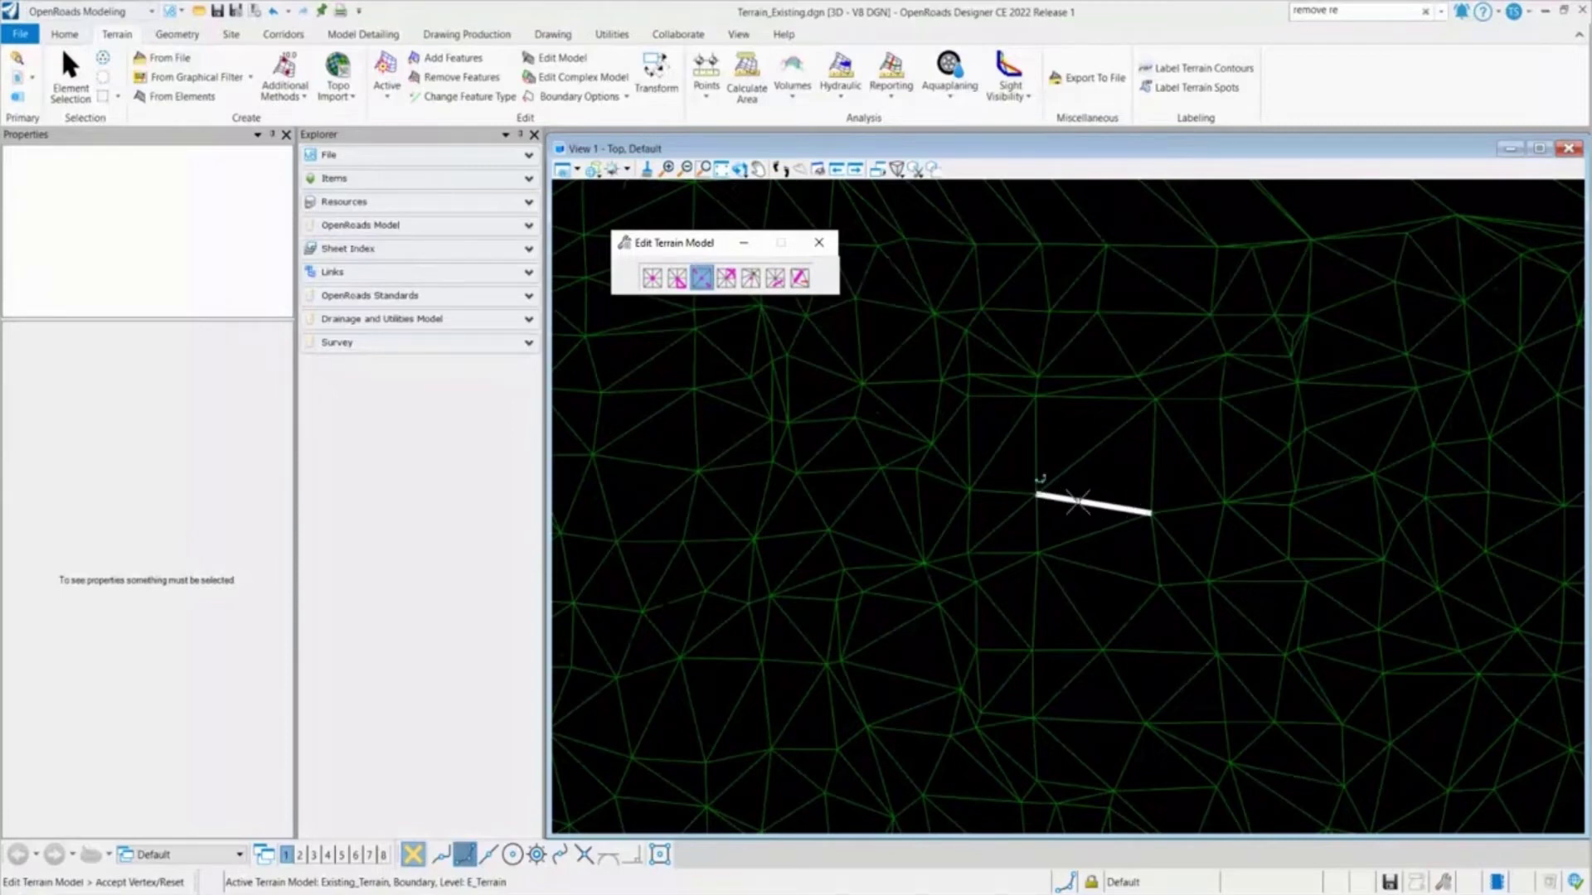
click(1078, 503)
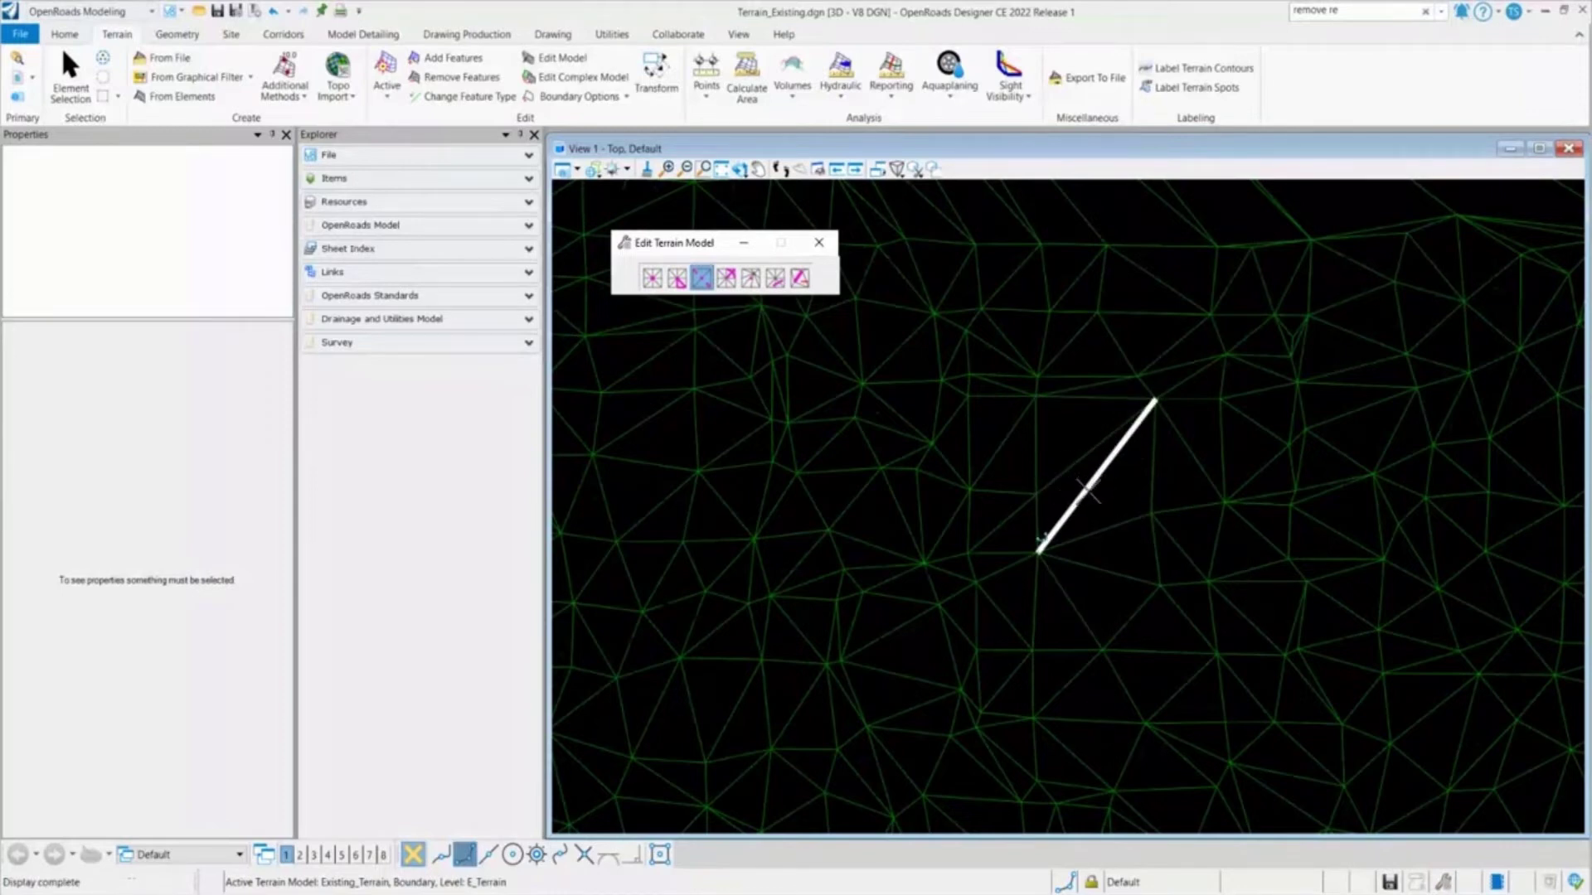
click(1088, 490)
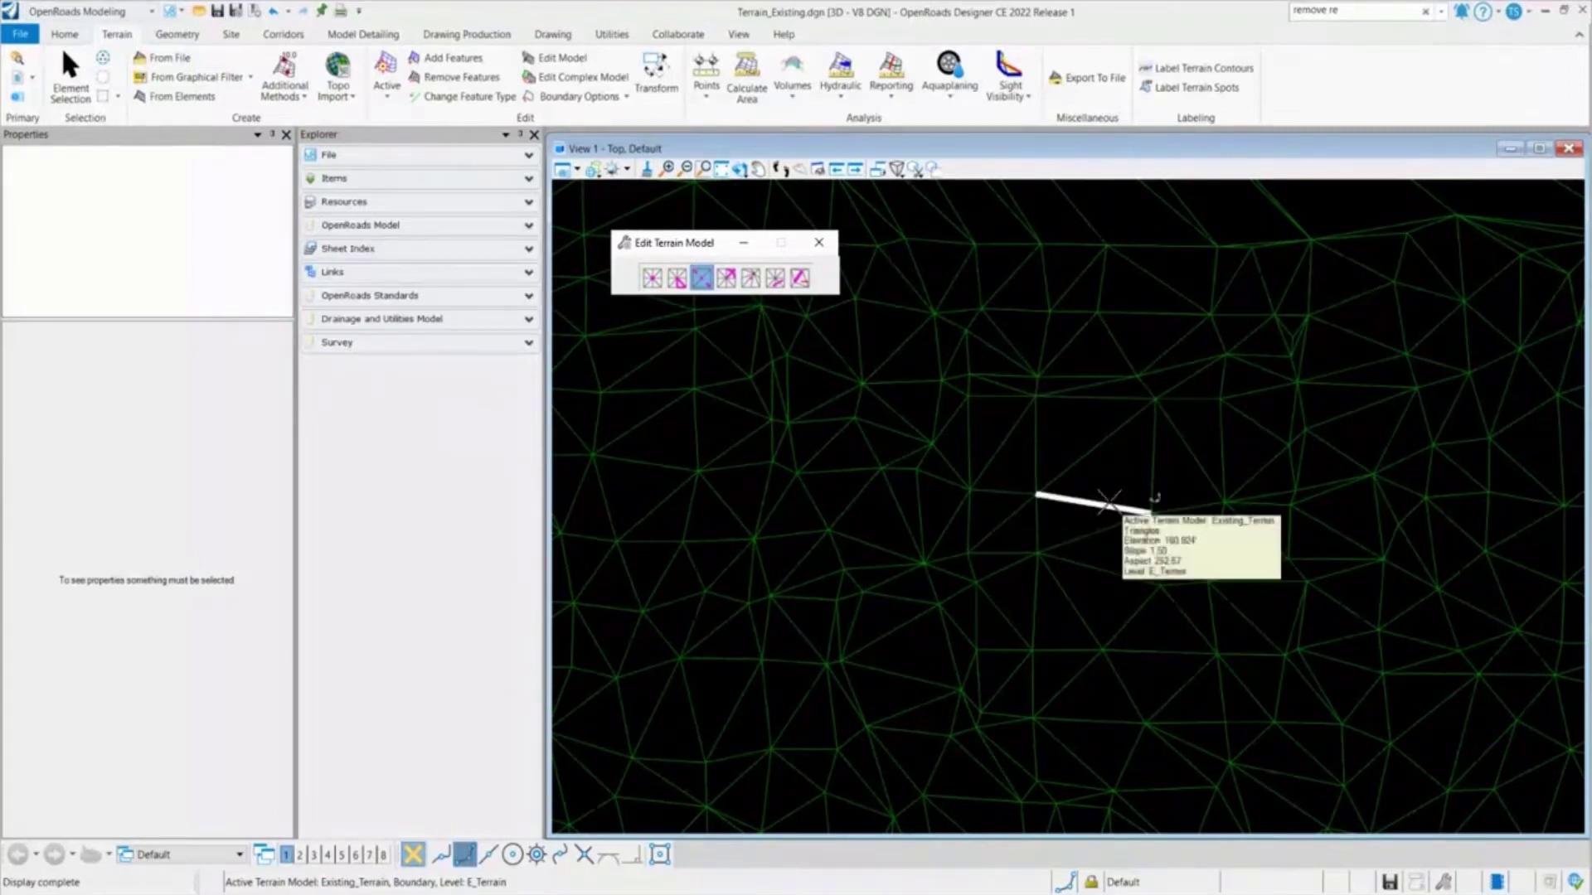
click(701, 280)
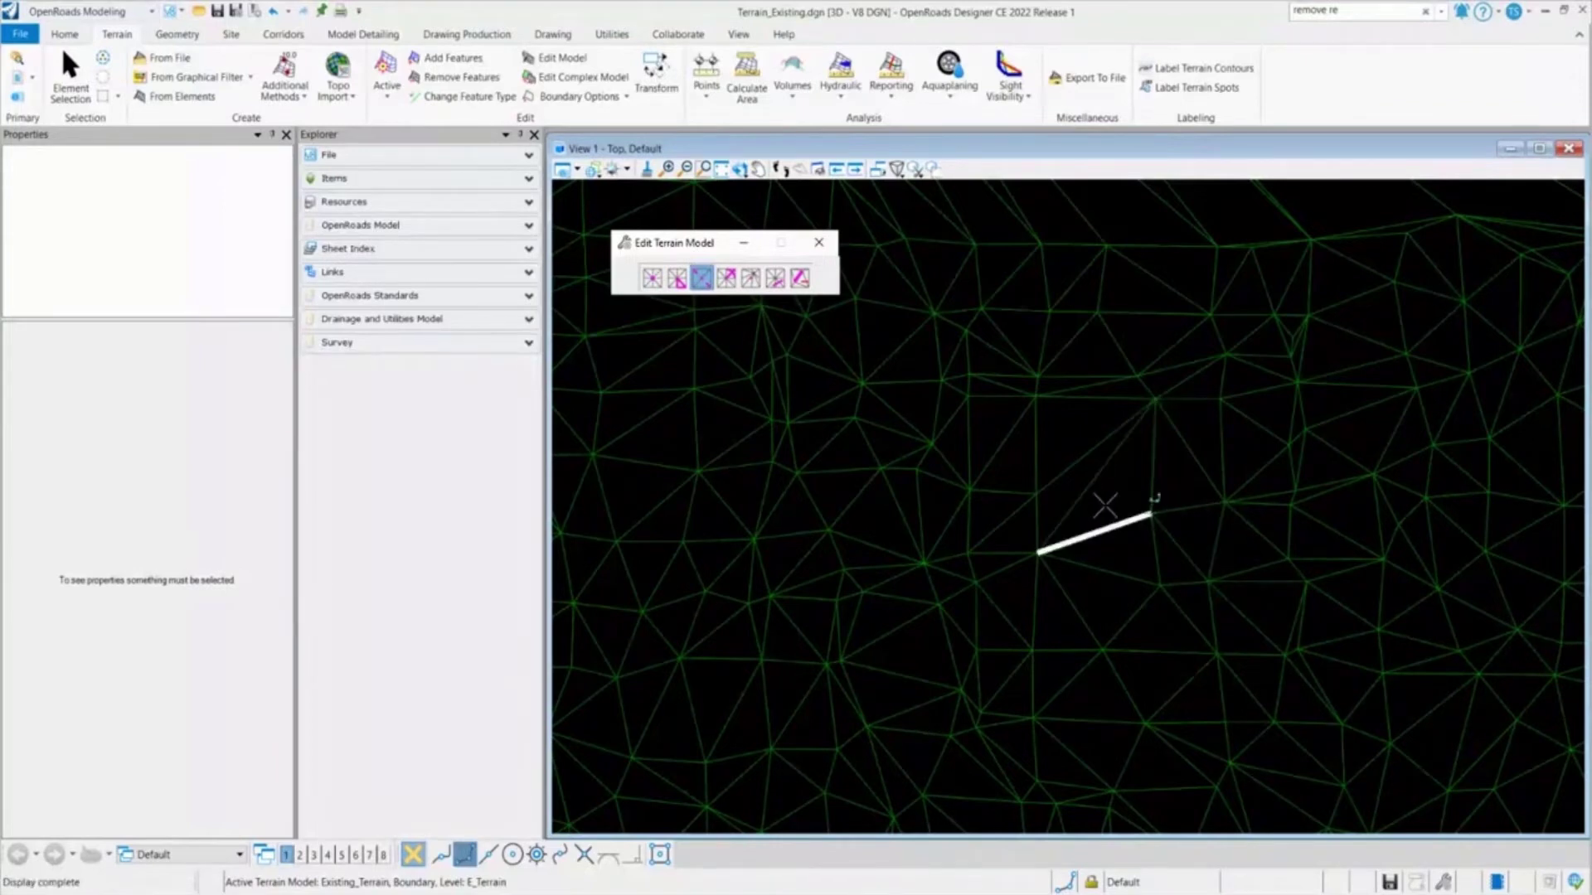
drag(675, 247, 668, 242)
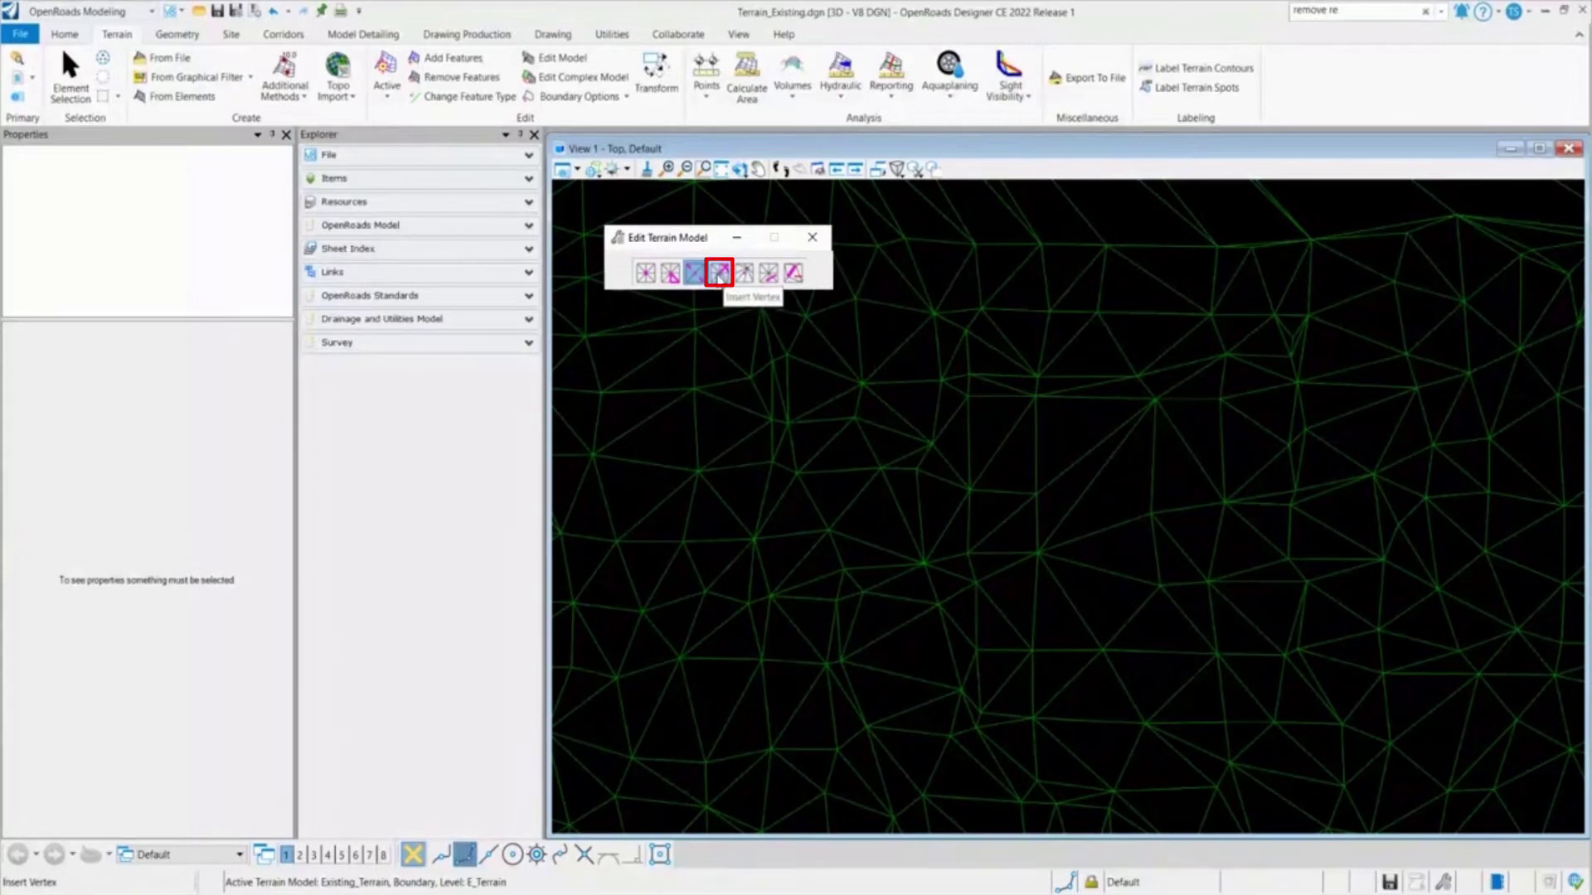
- Select Insert Vertex and zoom out so the terrain's full upper edge is visible
click(718, 275)
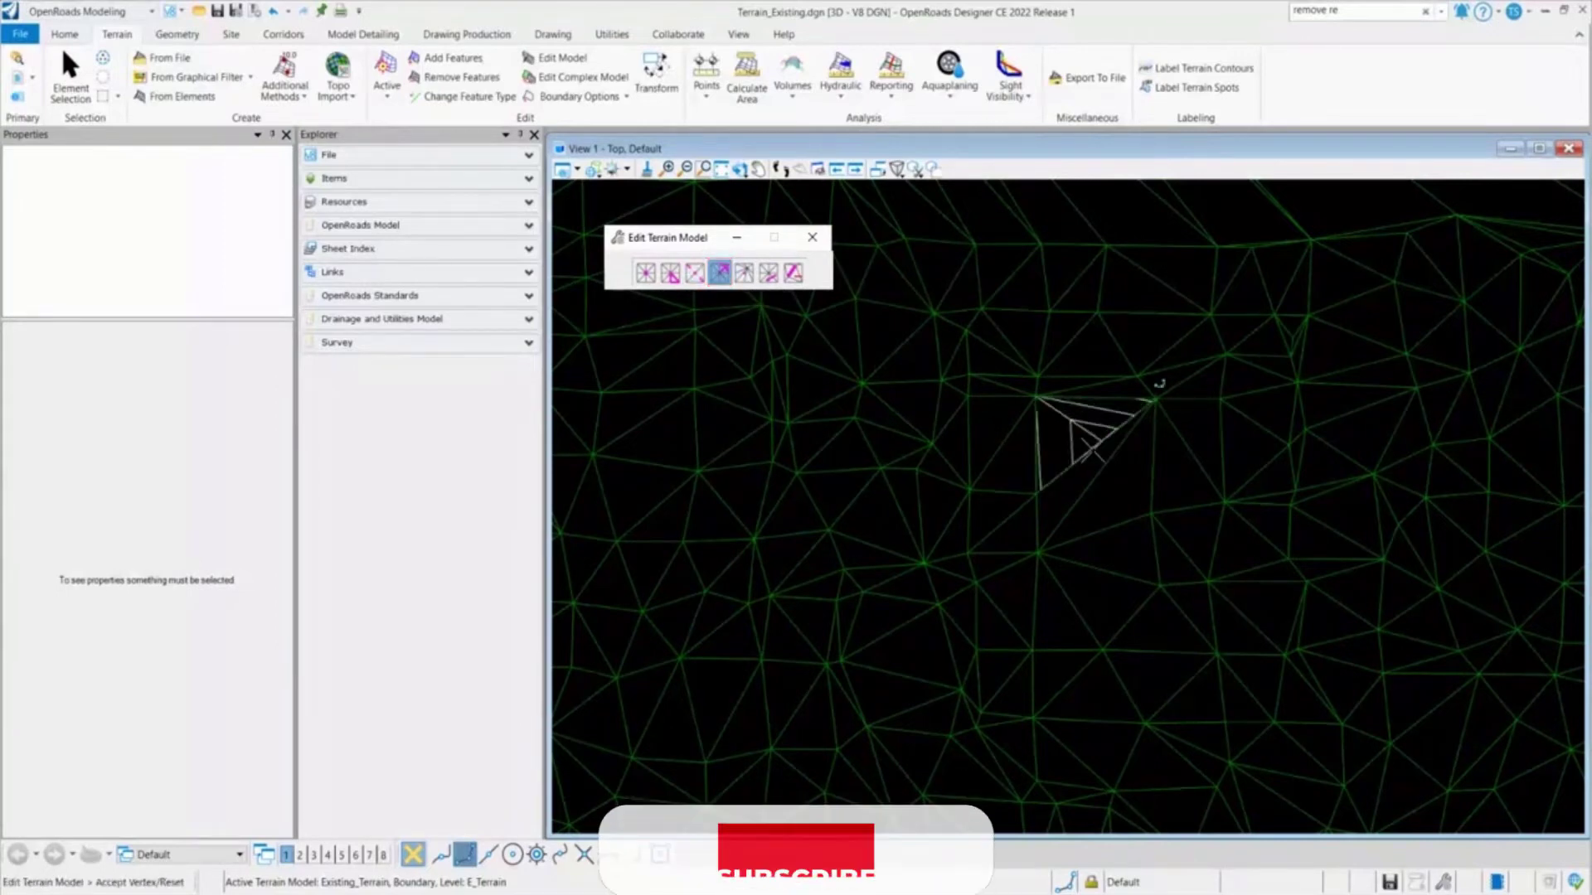
scroll(1043, 464, down, 5)
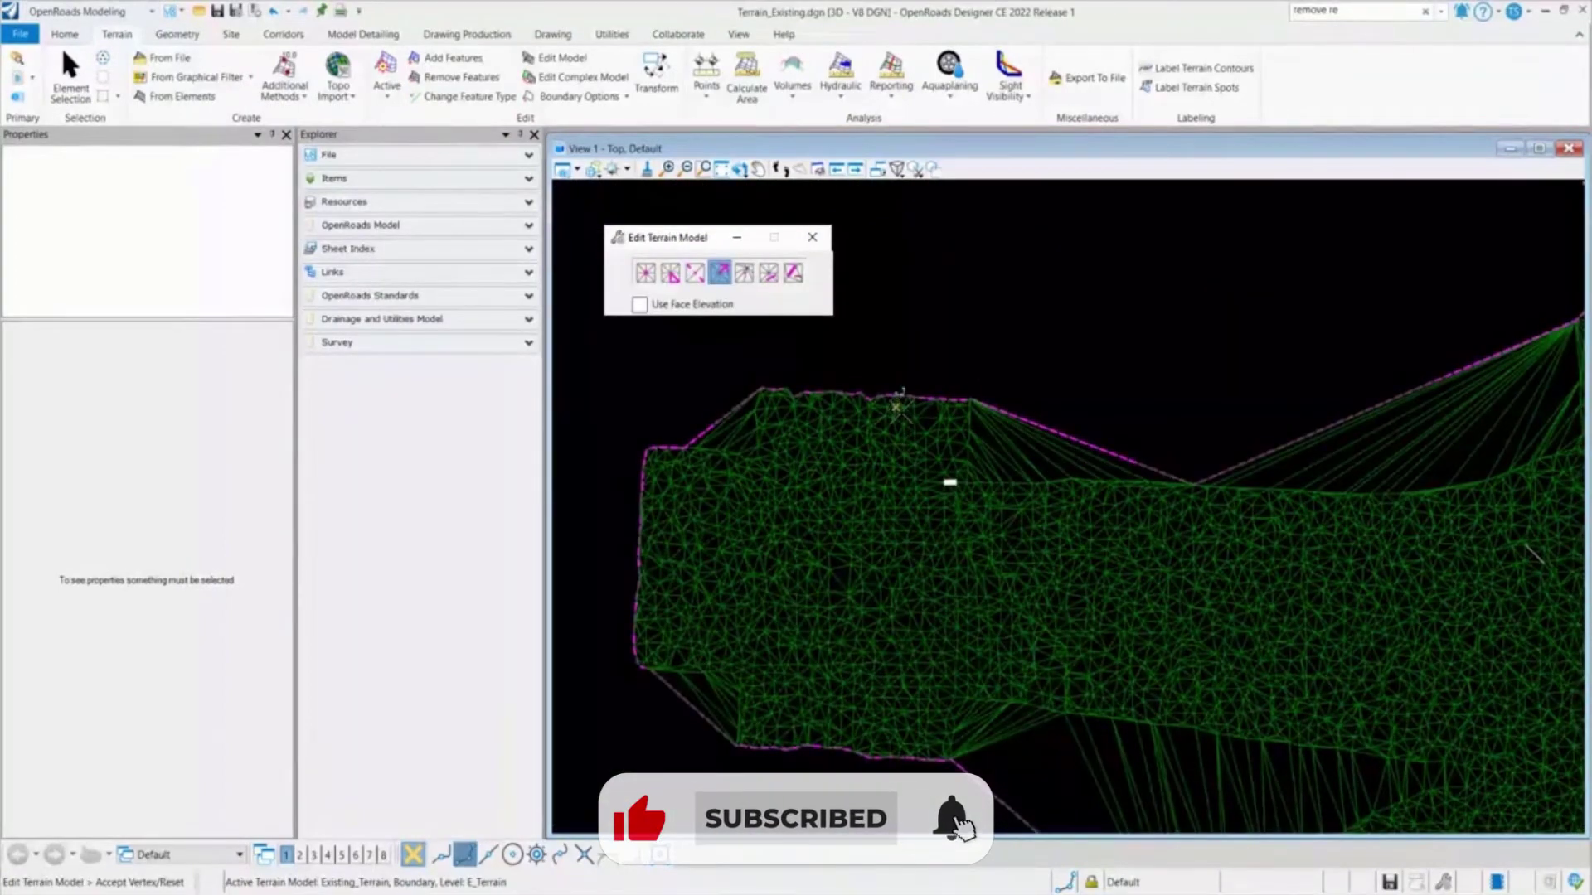
scroll(925, 408, up, 3)
scroll(926, 412, up, 3)
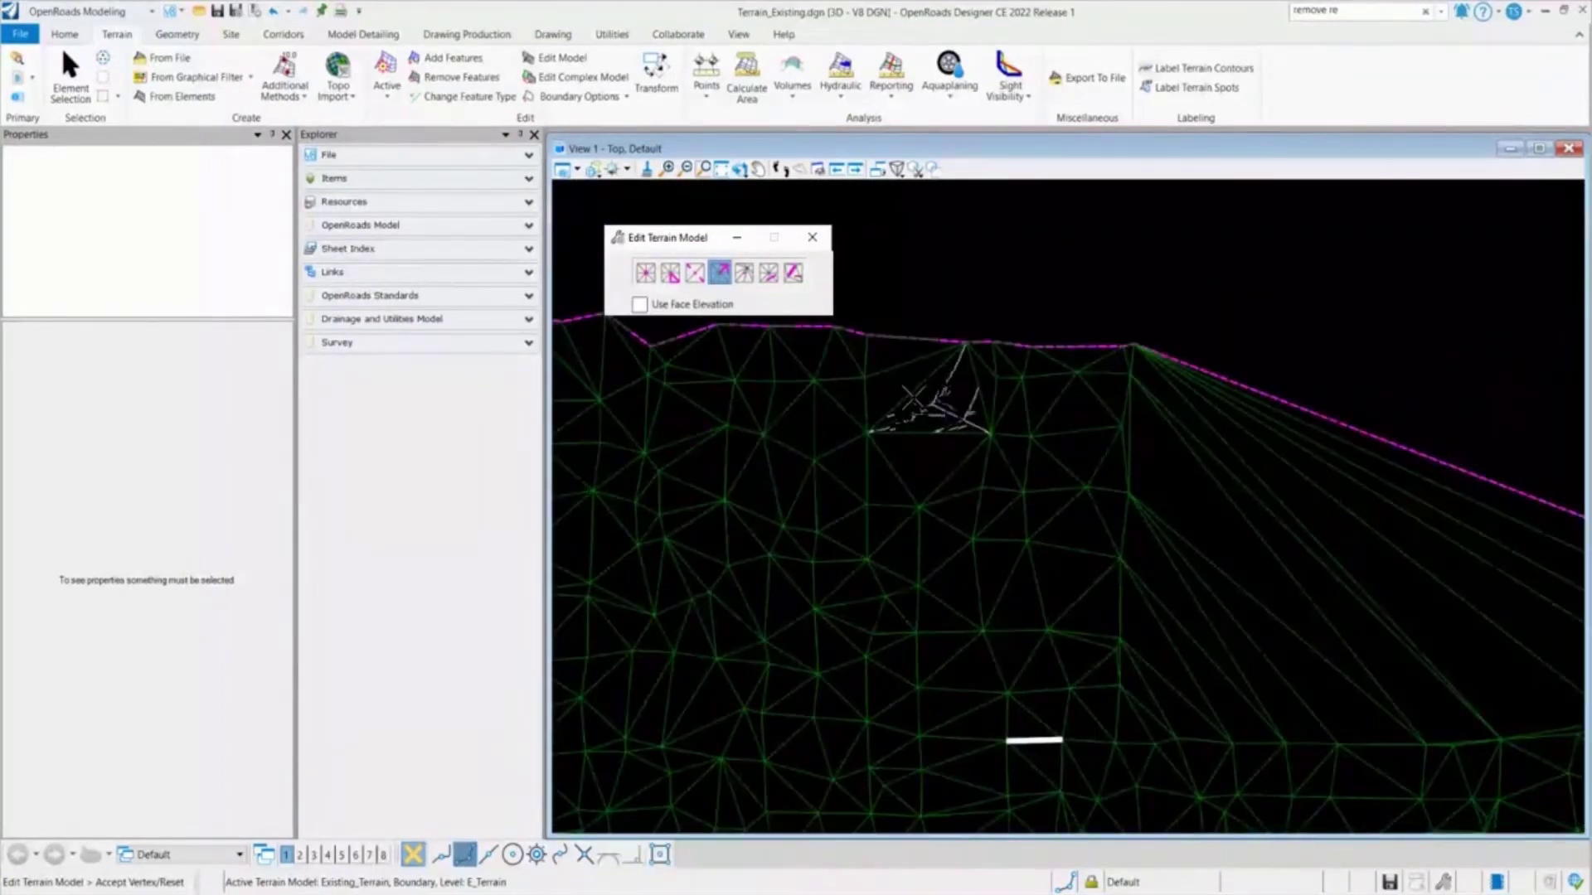
drag(696, 237, 770, 227)
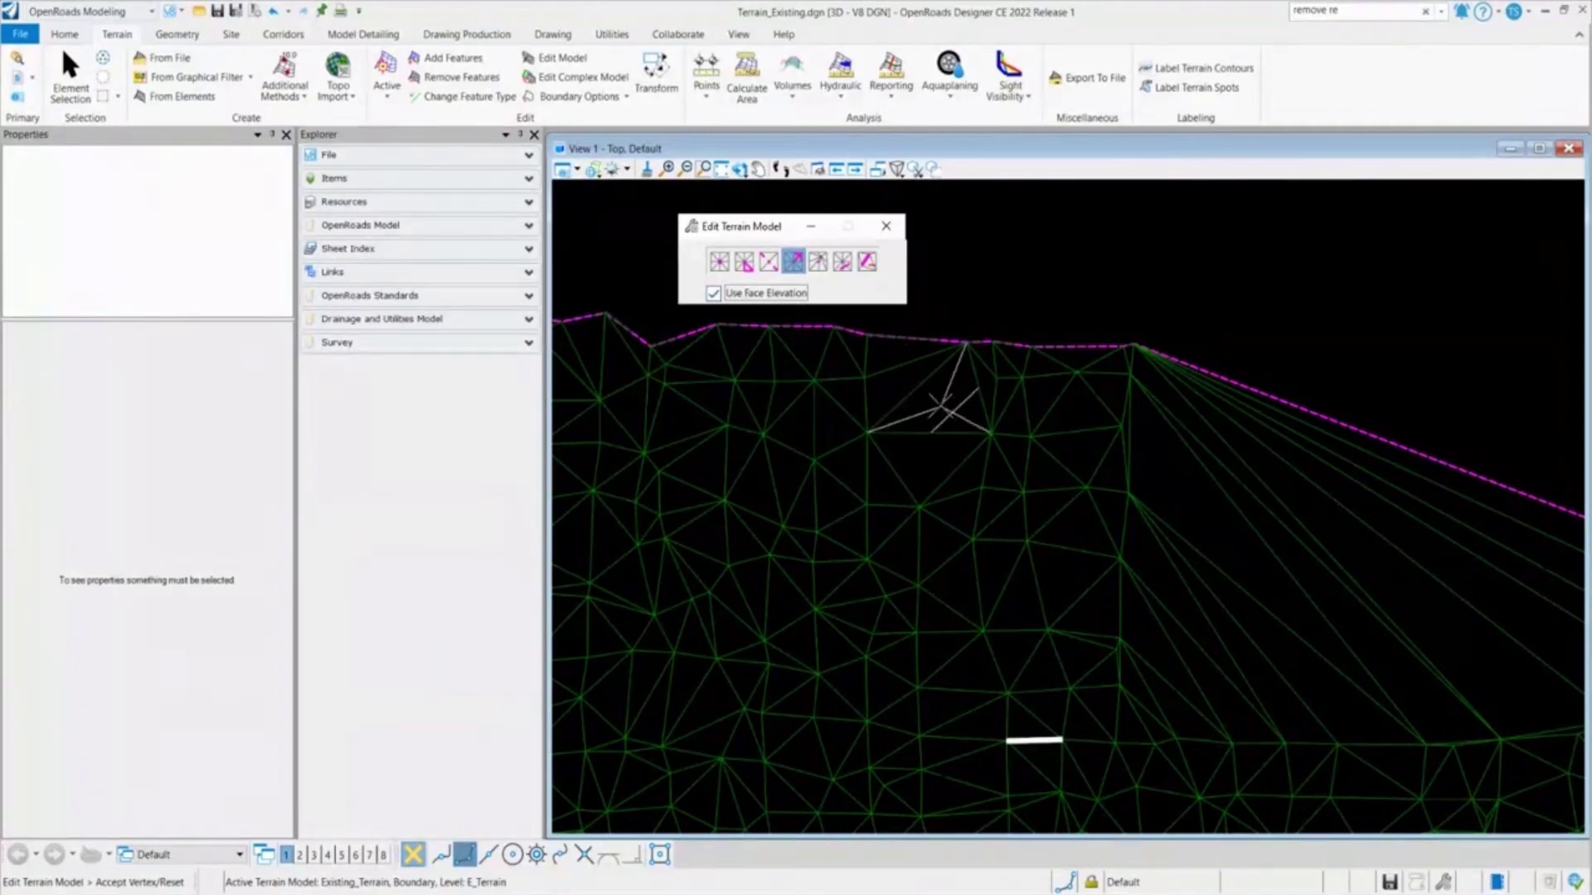
middle_drag(952, 394, 913, 455)
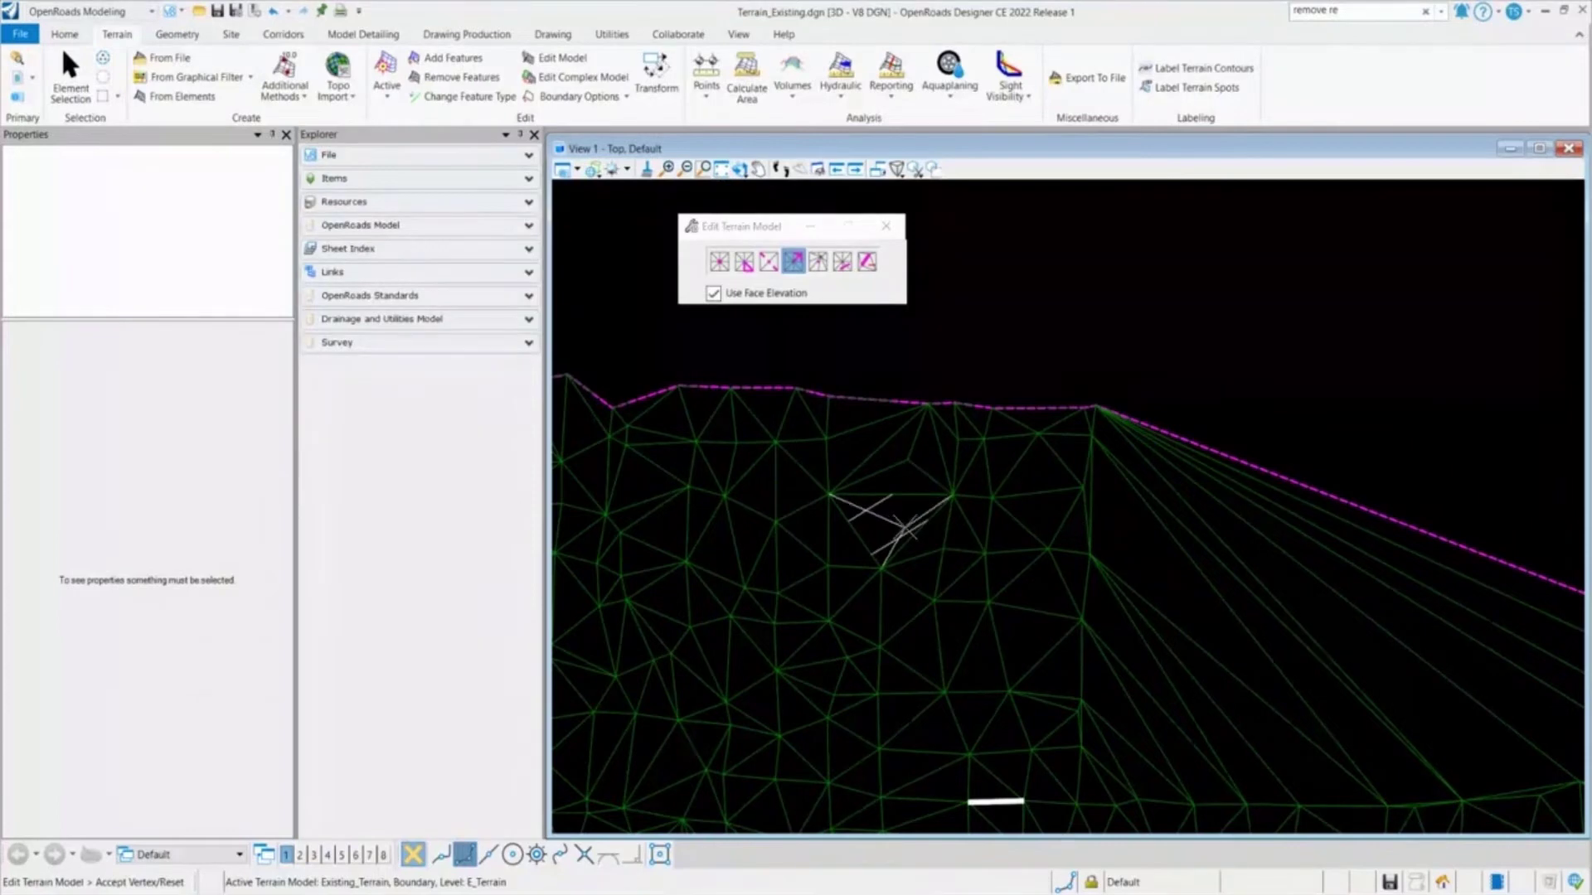
right_click(916, 466)
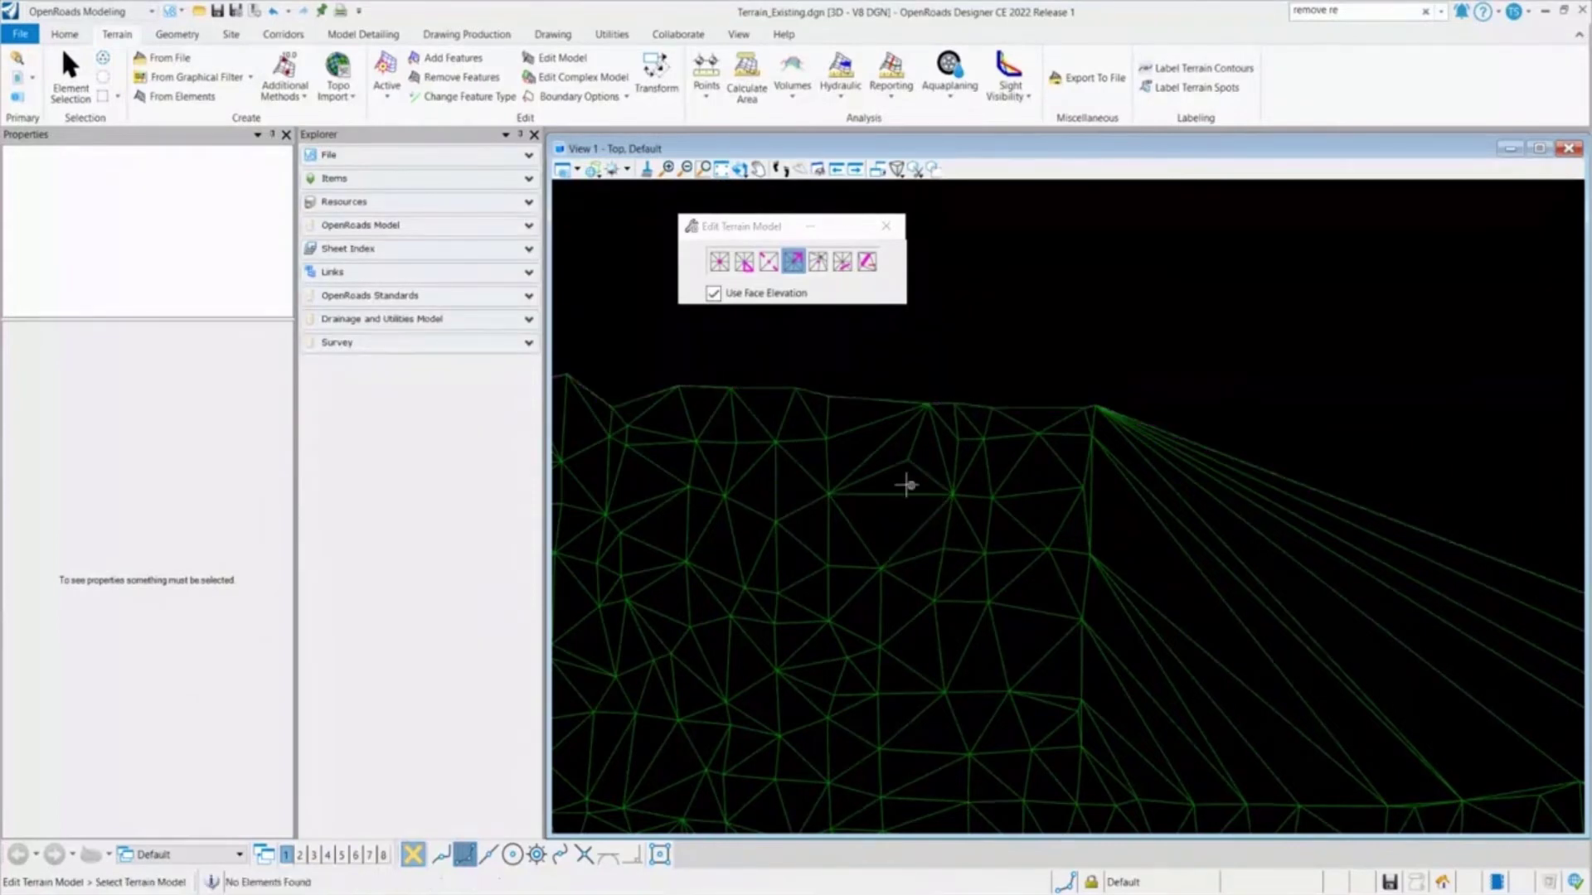
scroll(910, 473, up, 3)
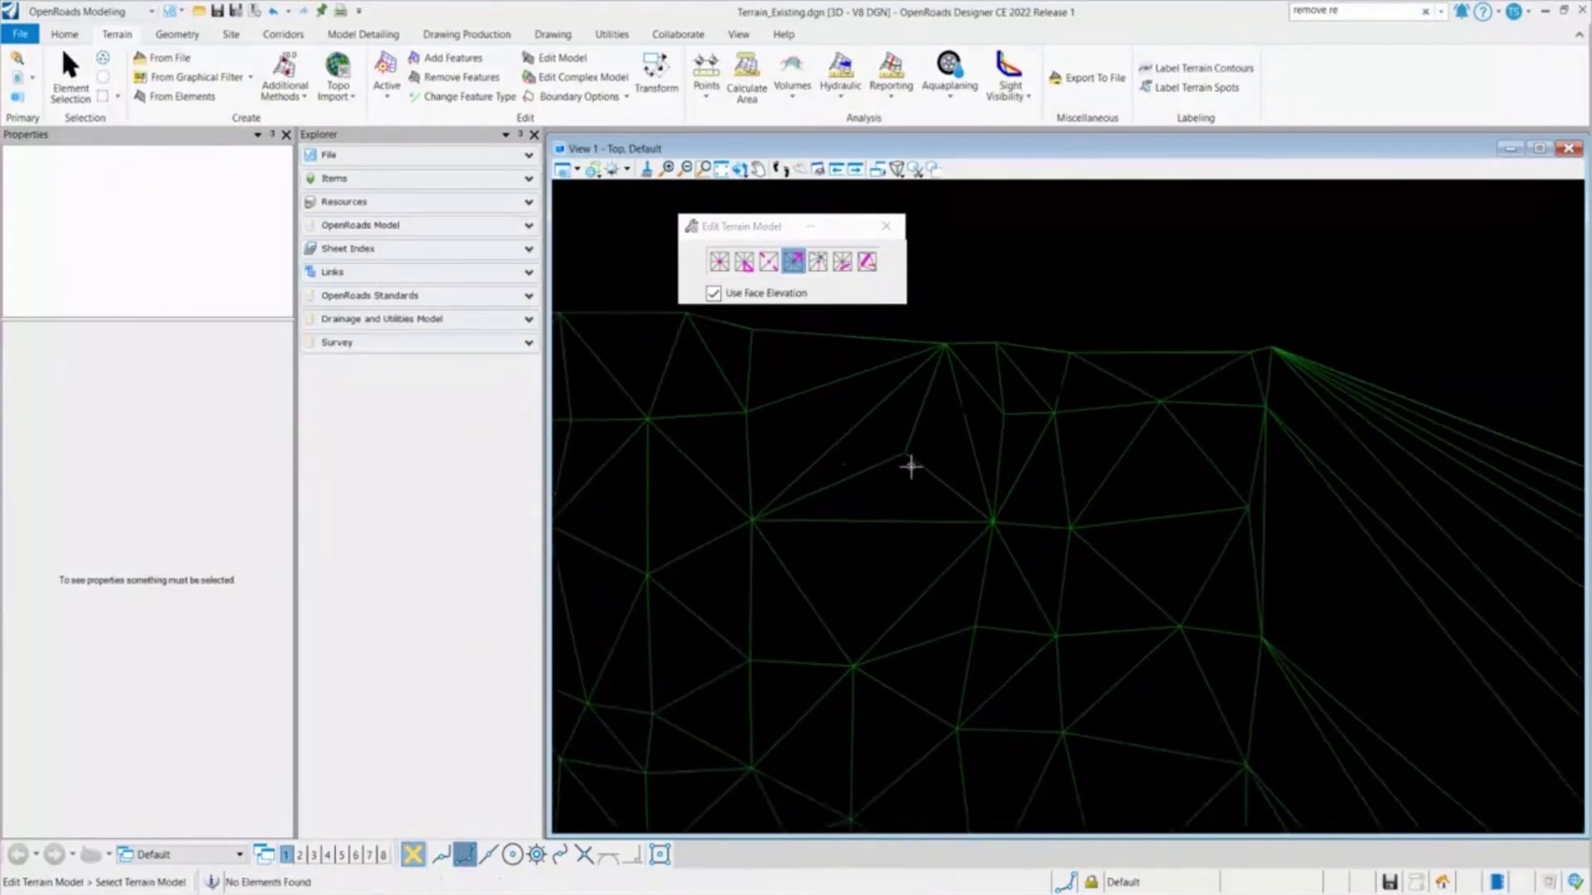
scroll(911, 466, up, 1)
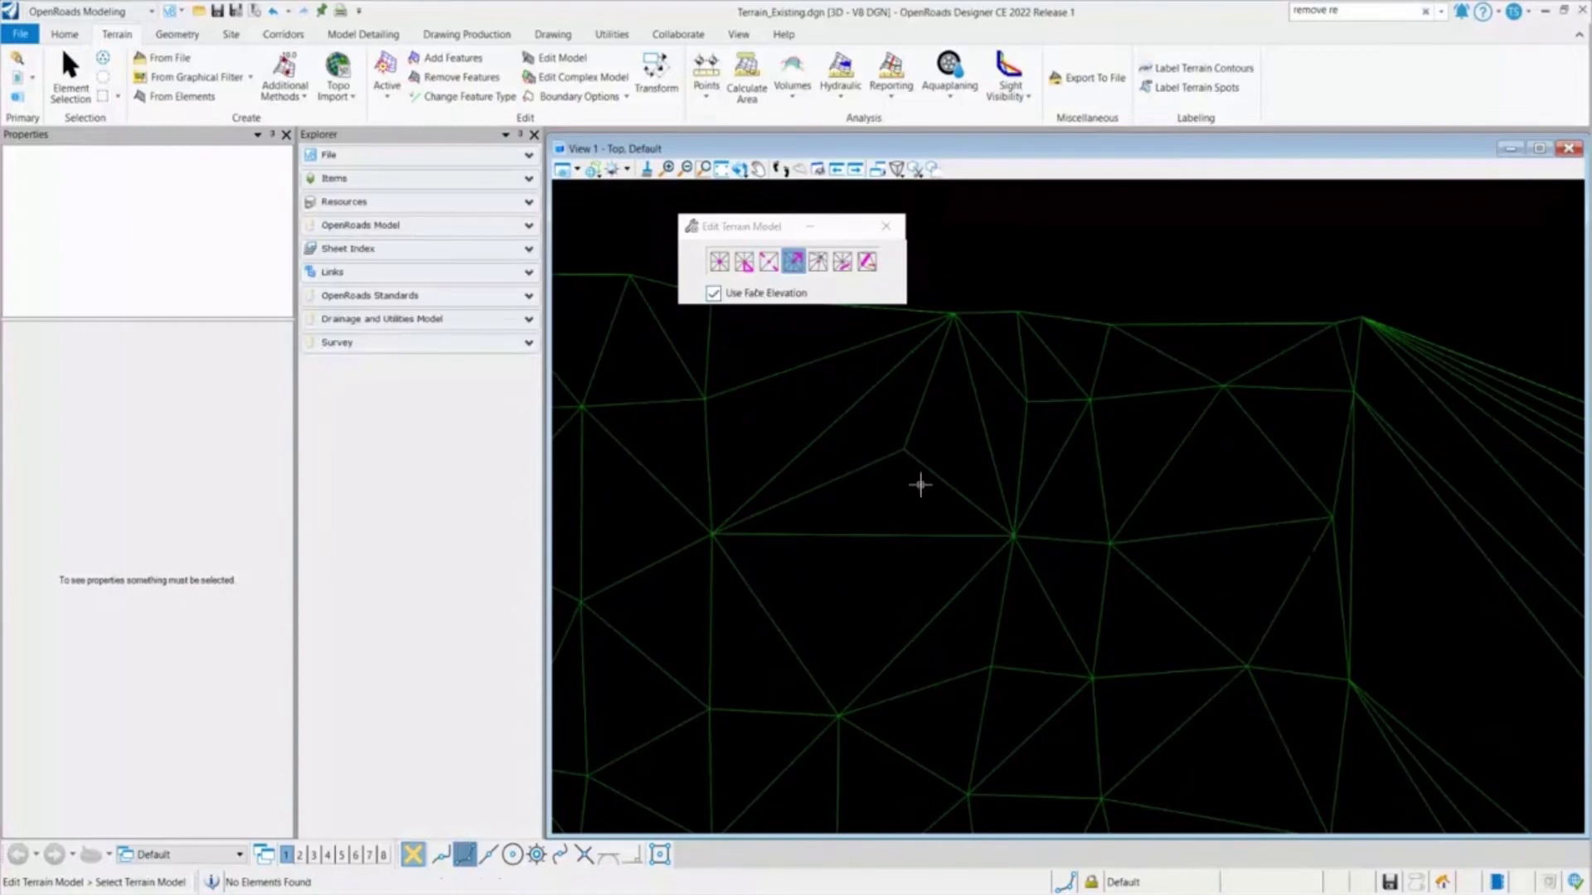
scroll(959, 436, down, 4)
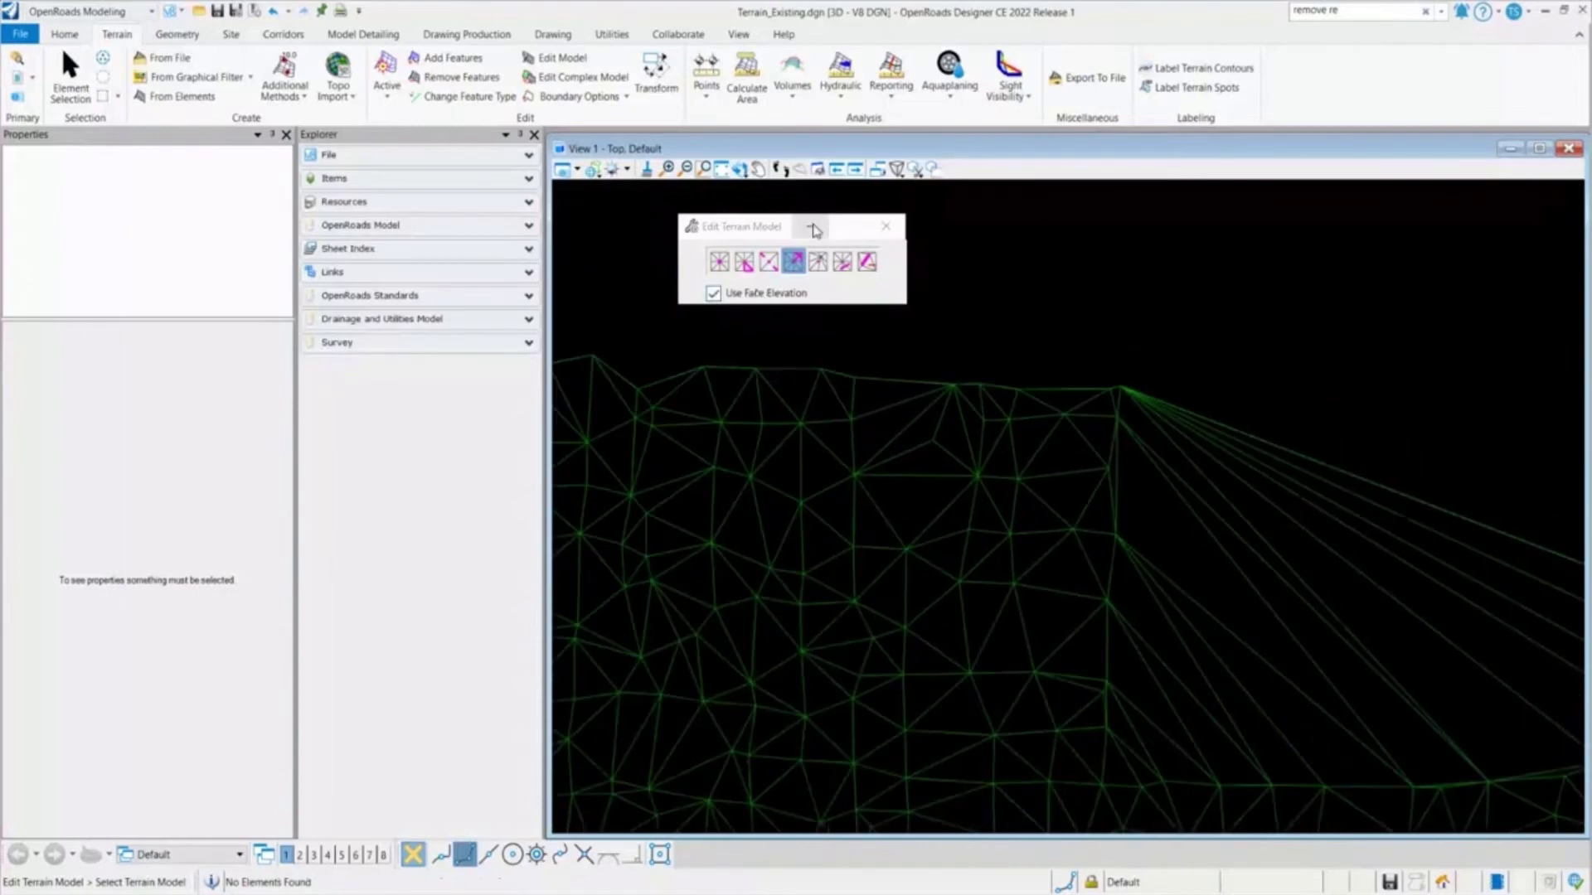
- Move one terrain vertex to a new spot with Move Vertex, keeping its original elevation
click(794, 269)
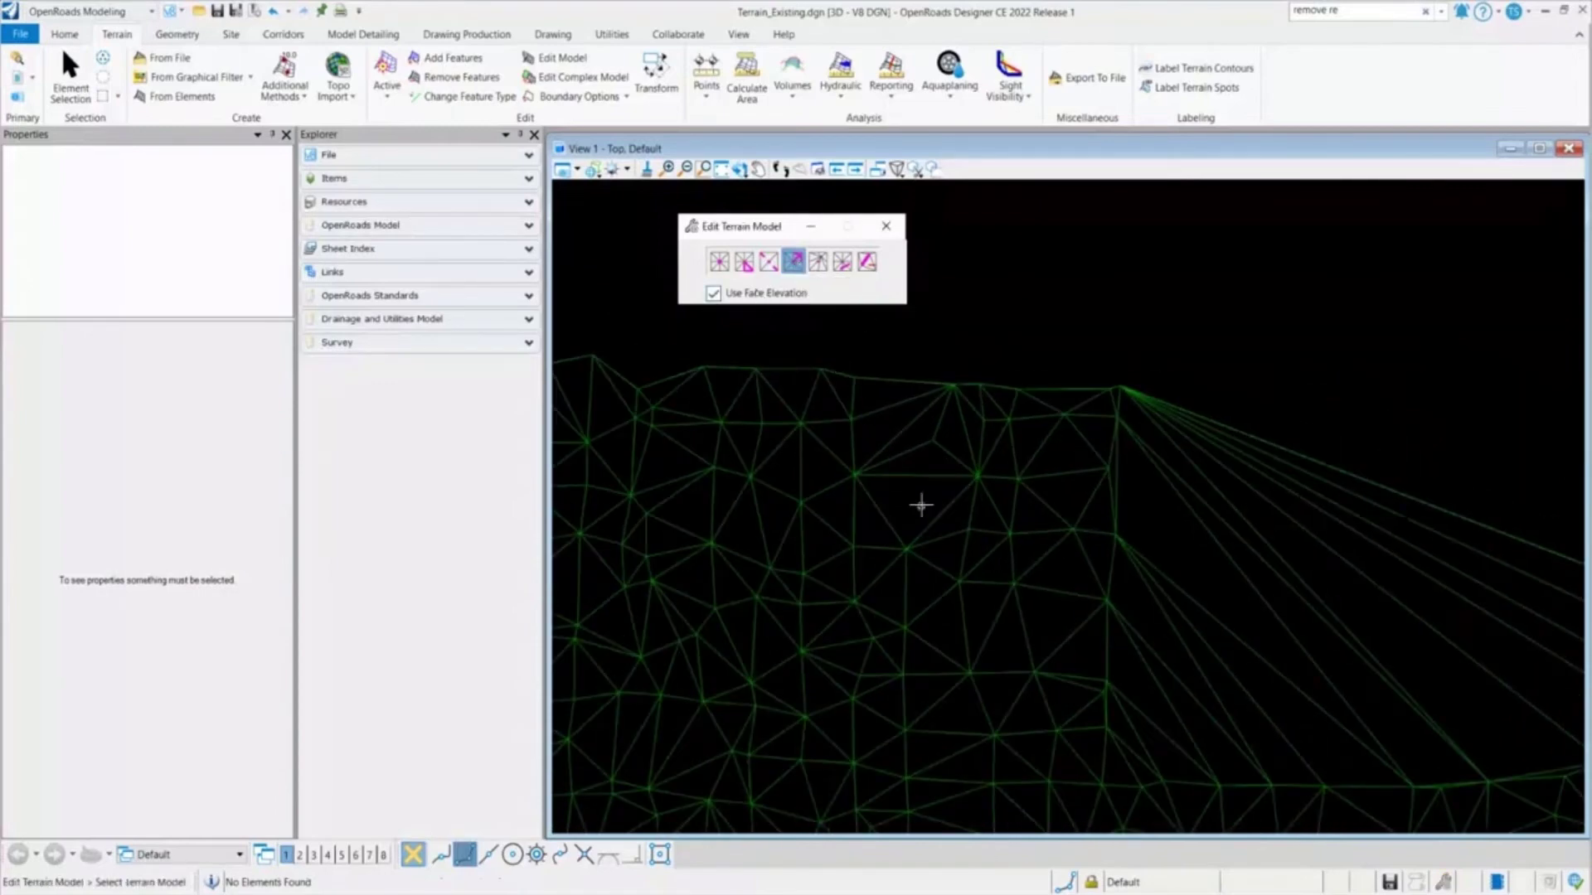
click(818, 263)
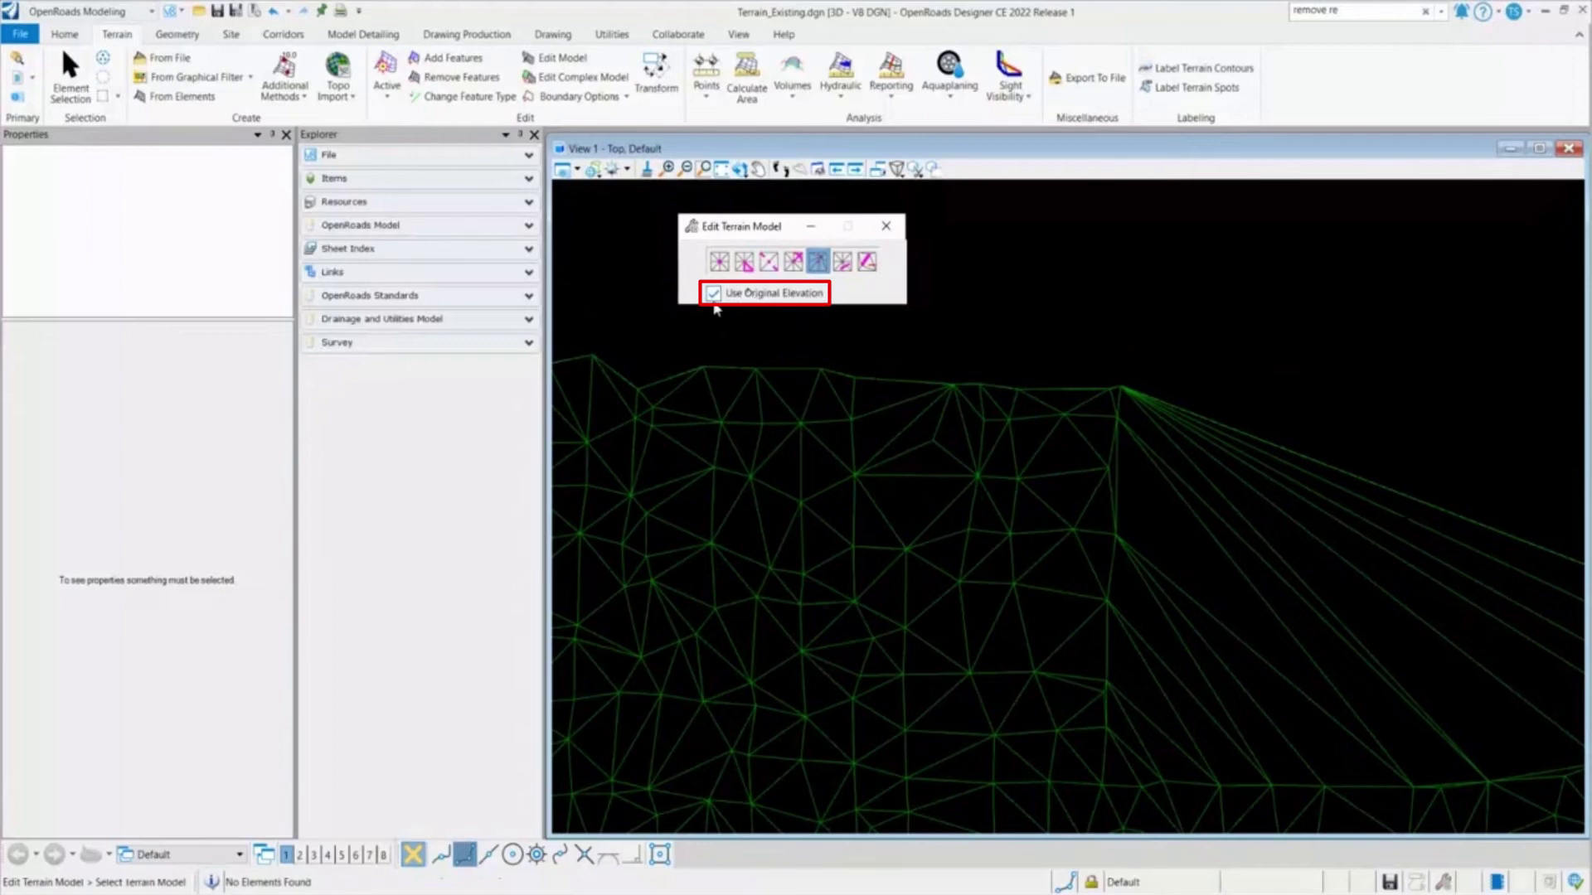
click(960, 382)
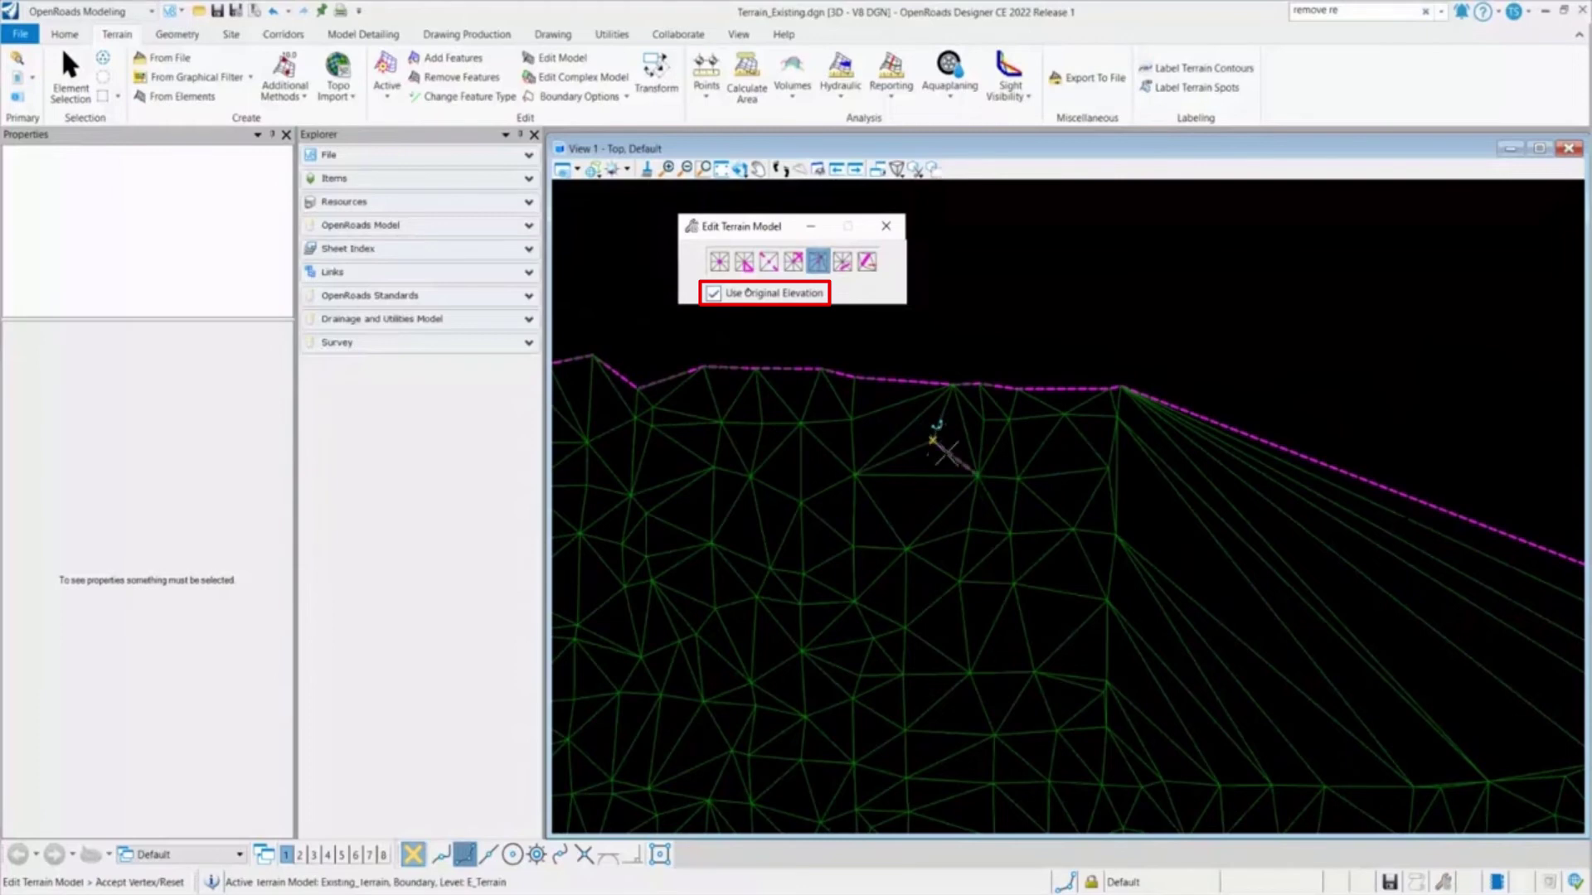
scroll(931, 445, up, 3)
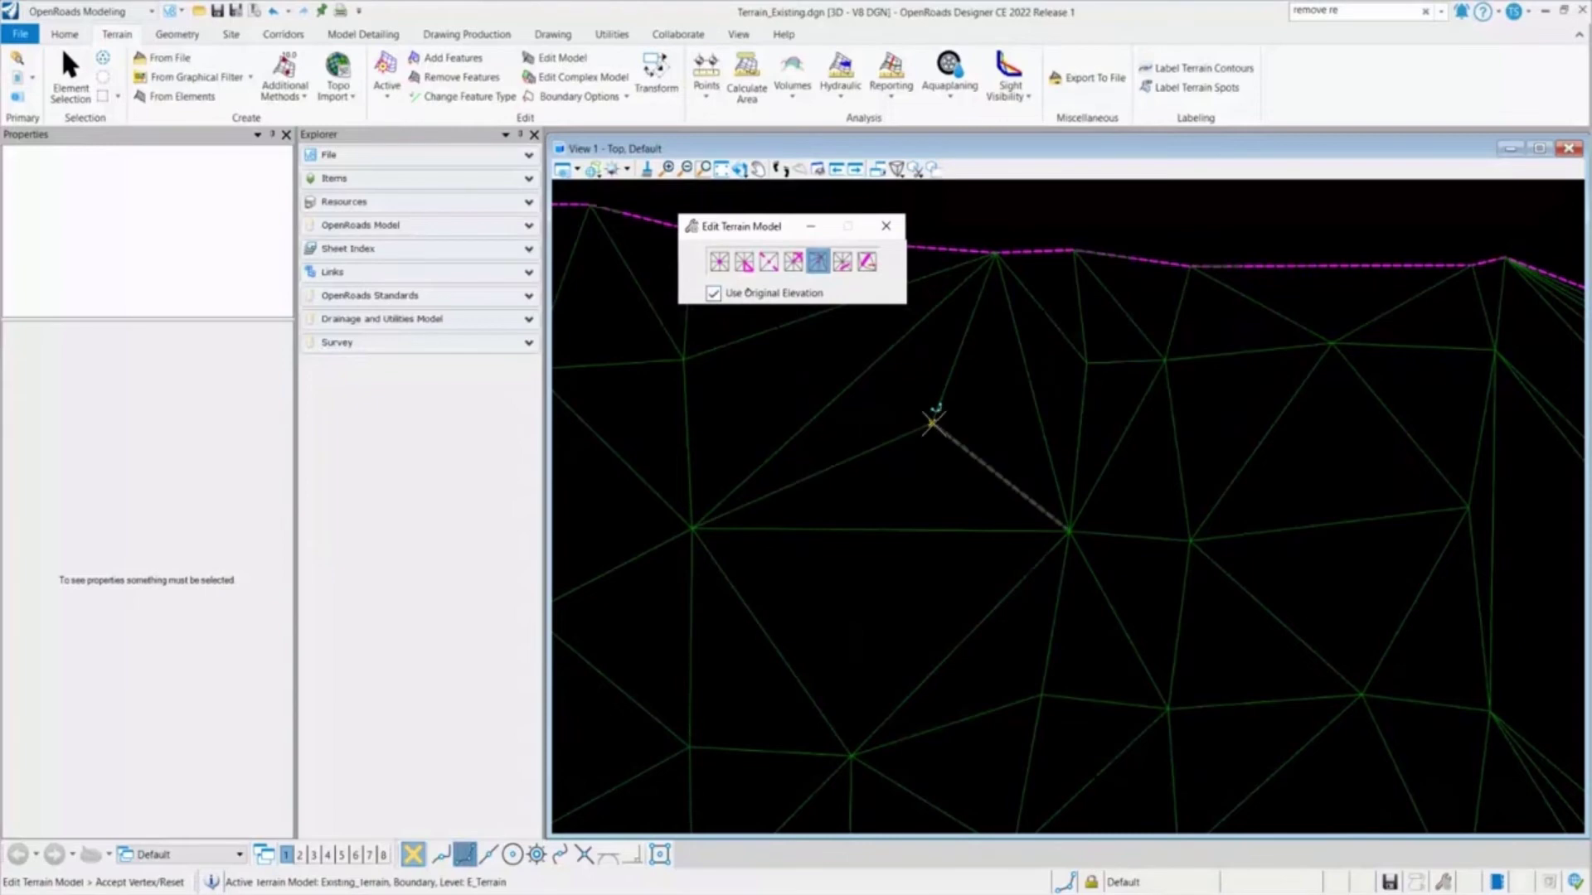
click(931, 423)
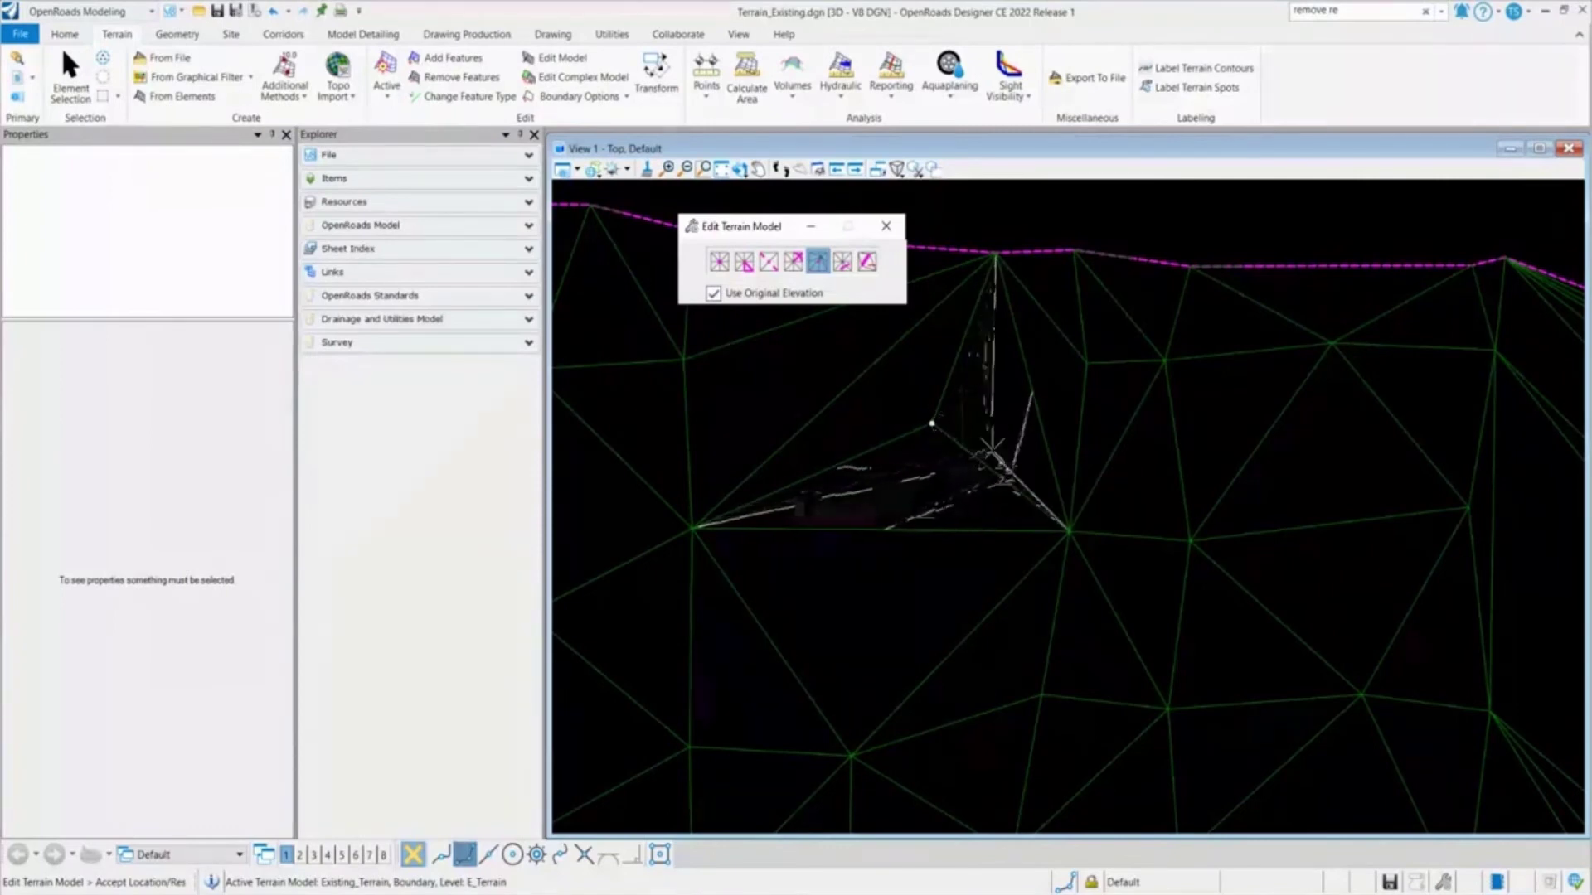
click(993, 403)
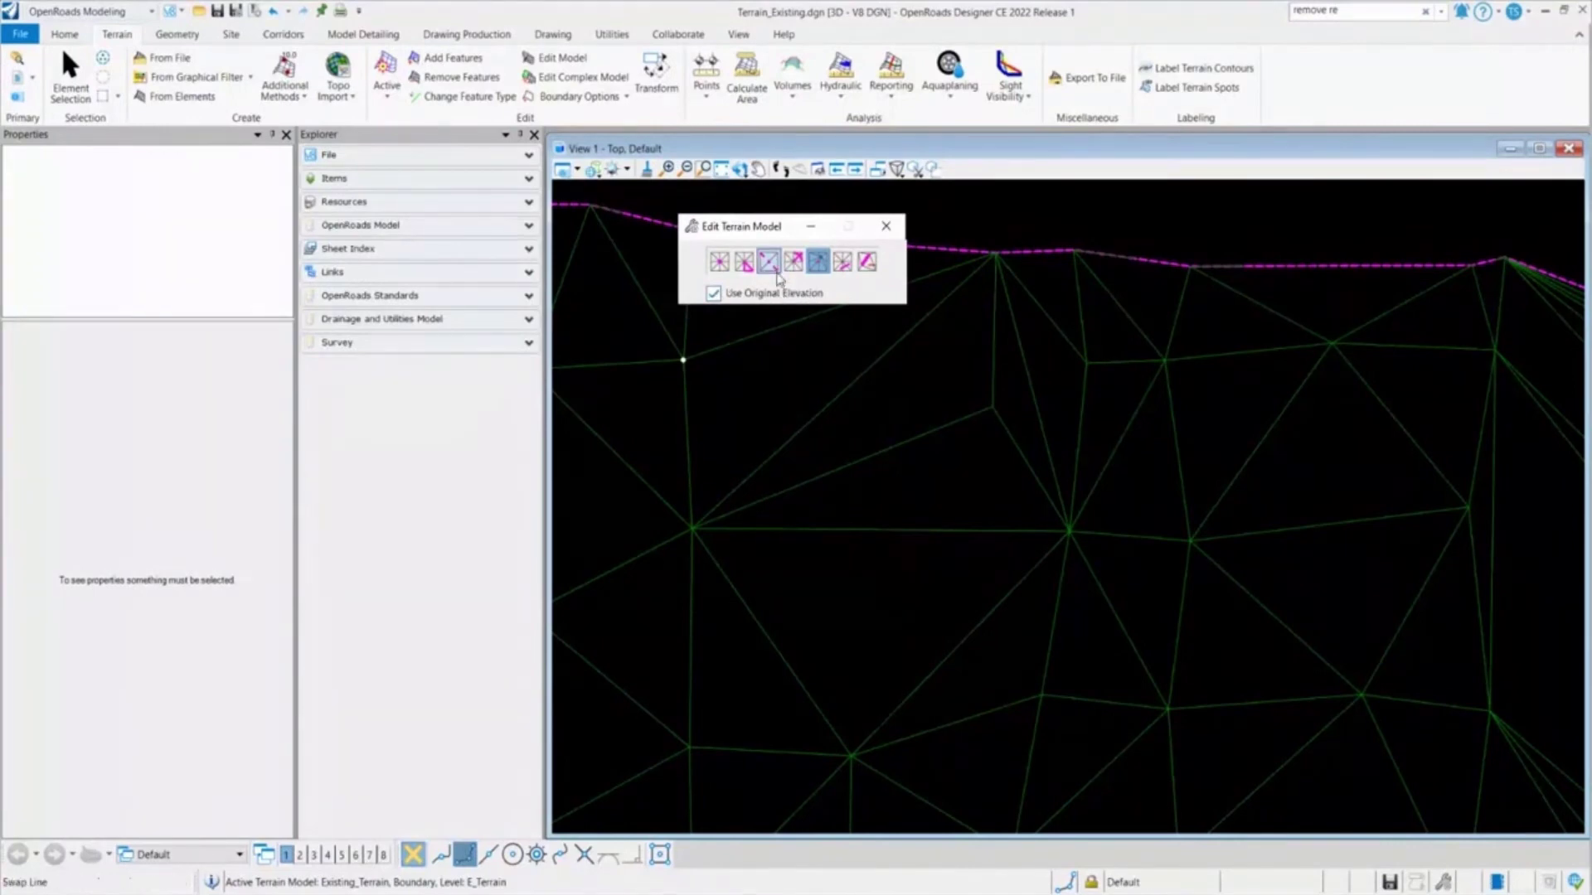
- Select Delete Triangle By Line and zoom out to show the outer boundary
drag(764, 241, 748, 236)
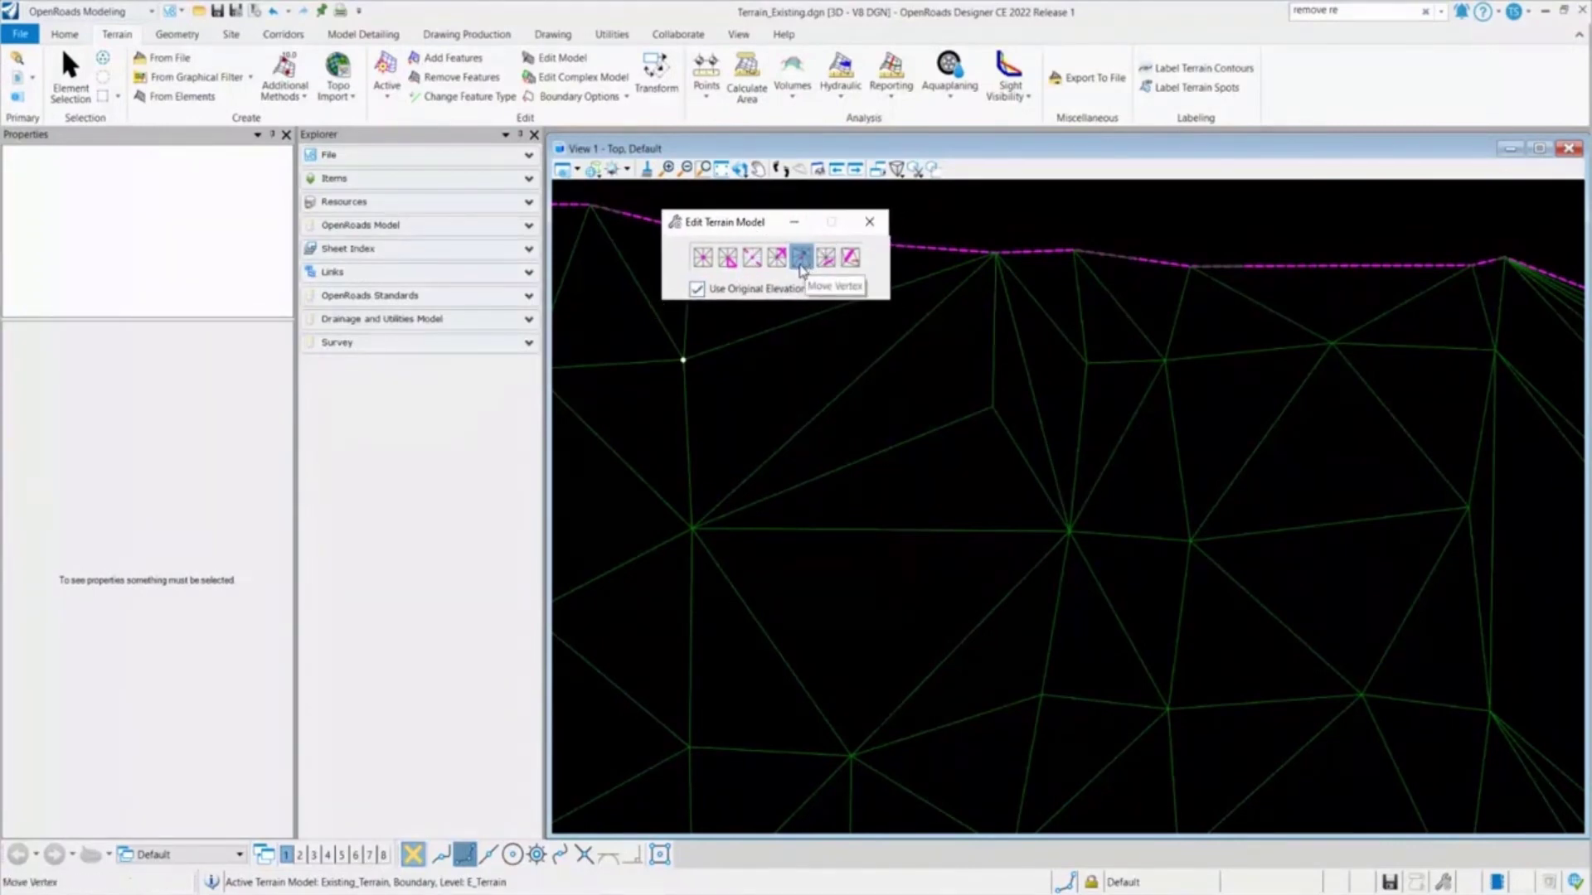
click(826, 259)
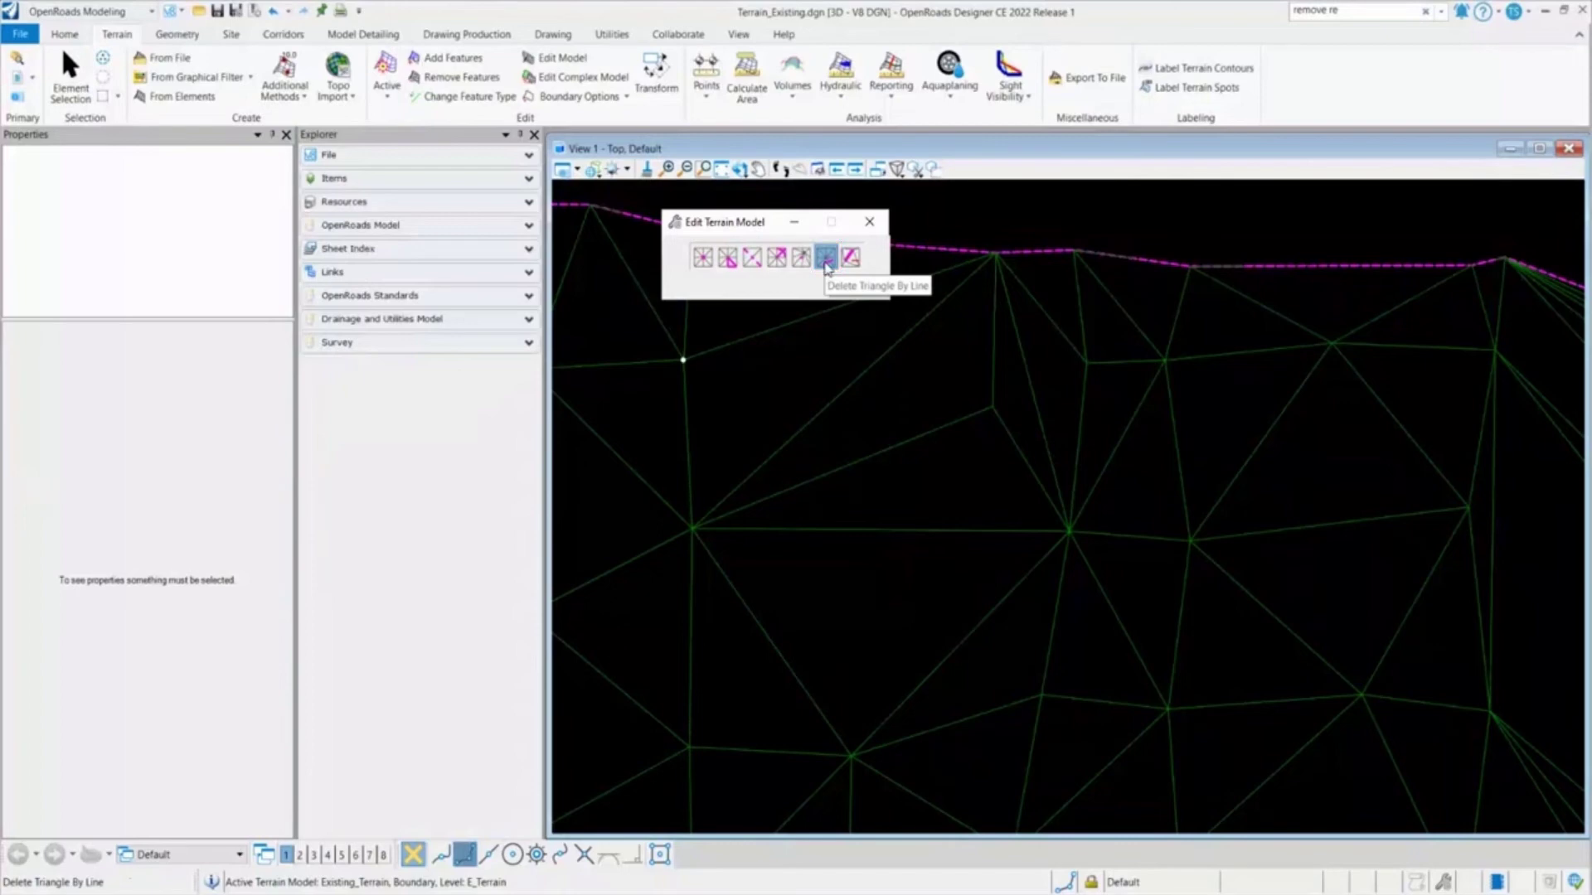
scroll(1057, 390, down, 5)
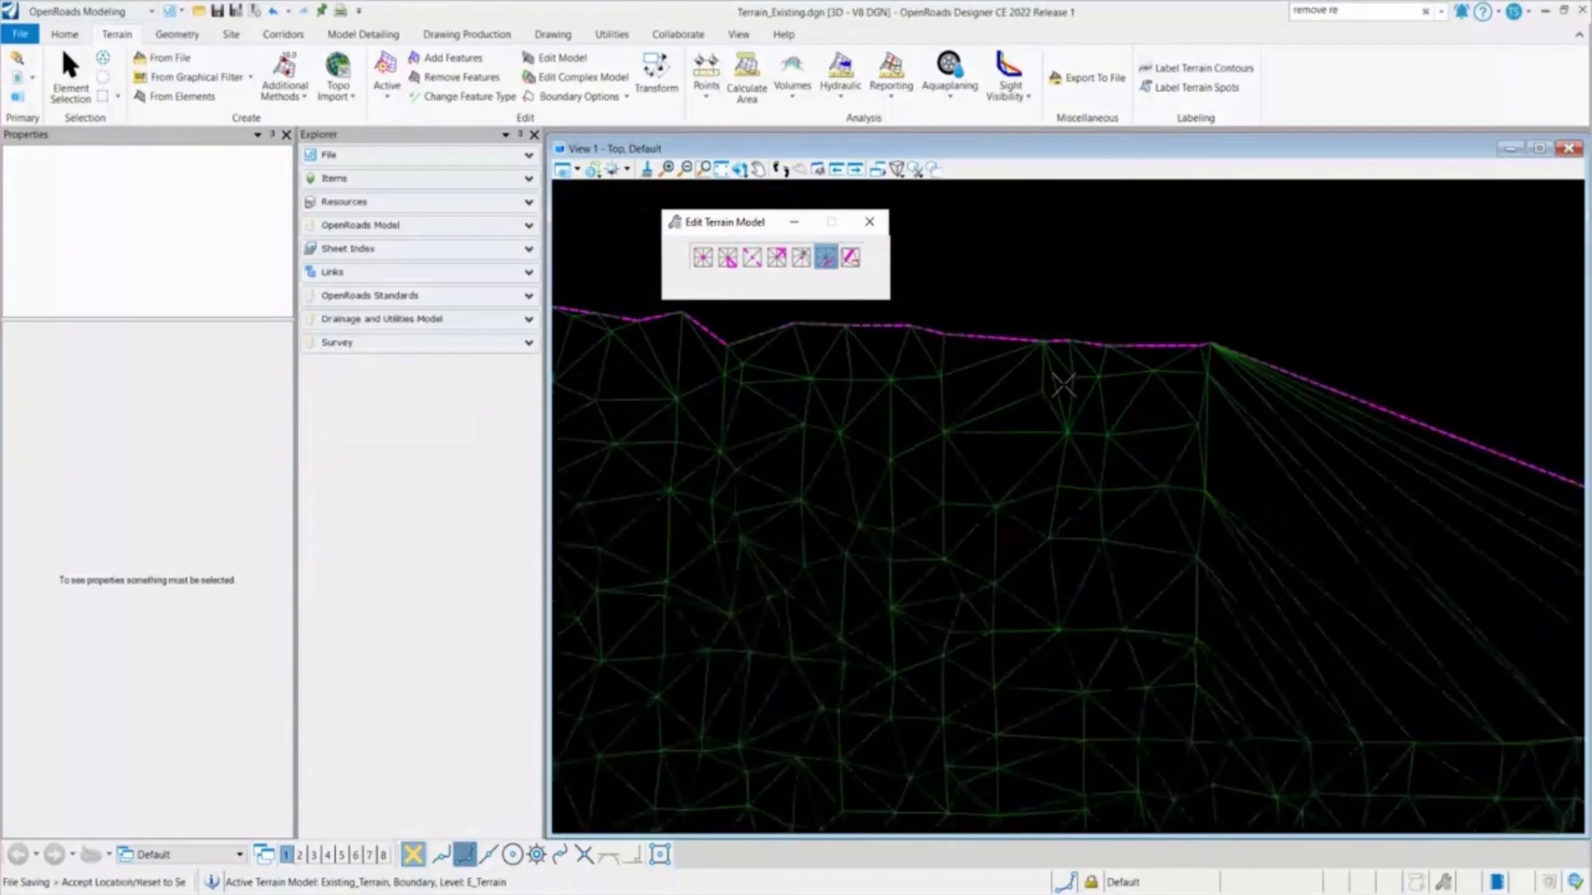
scroll(1143, 390, up, 2)
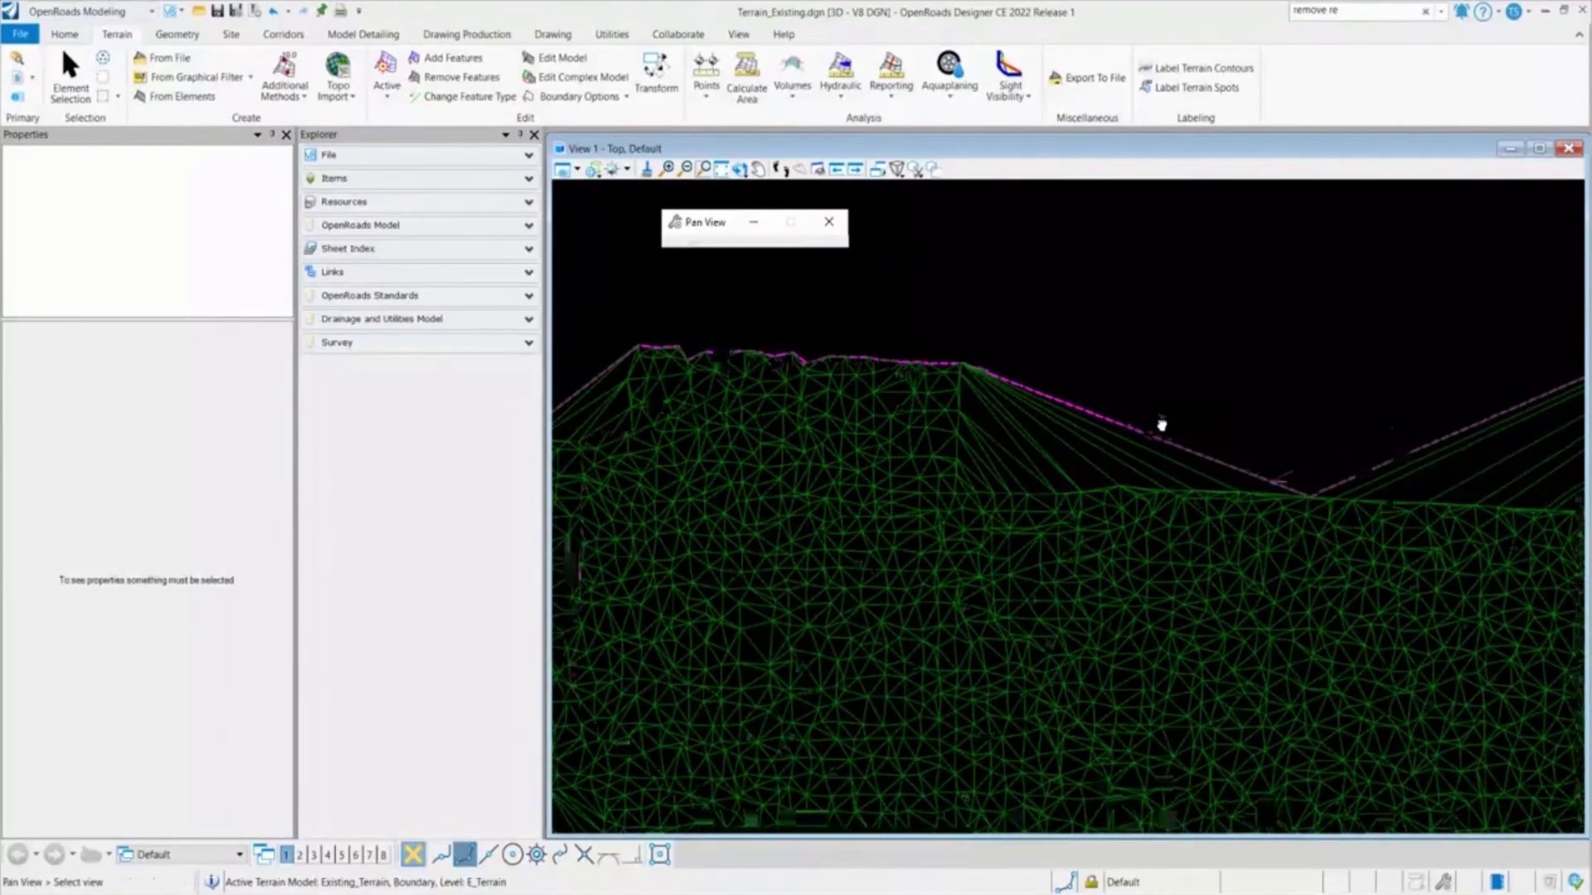
scroll(1012, 408, down, 4)
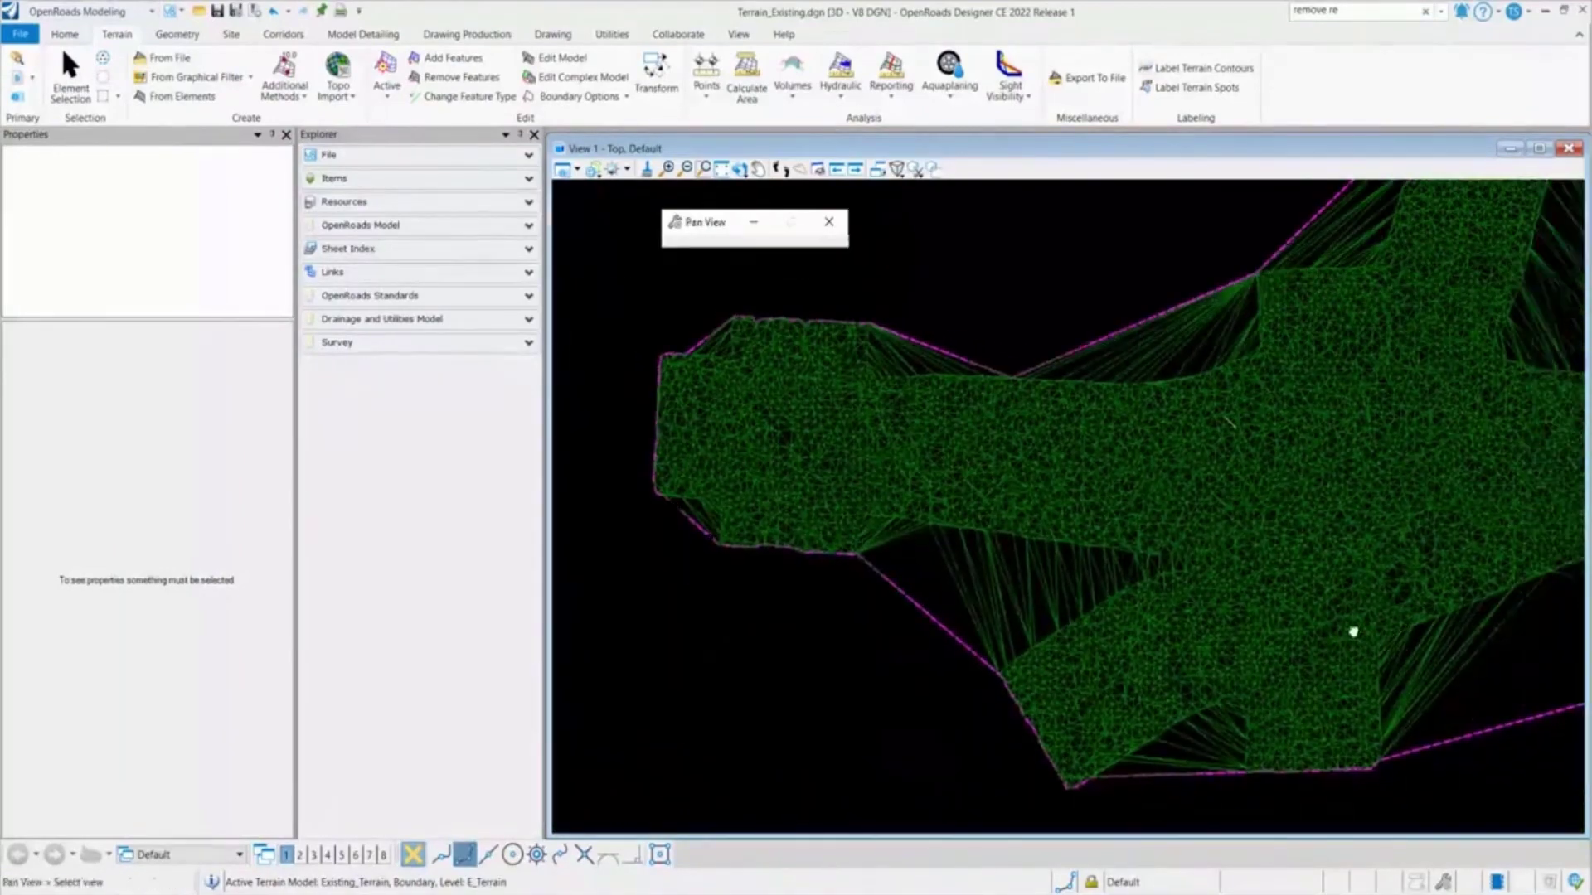
scroll(1128, 616, up, 3)
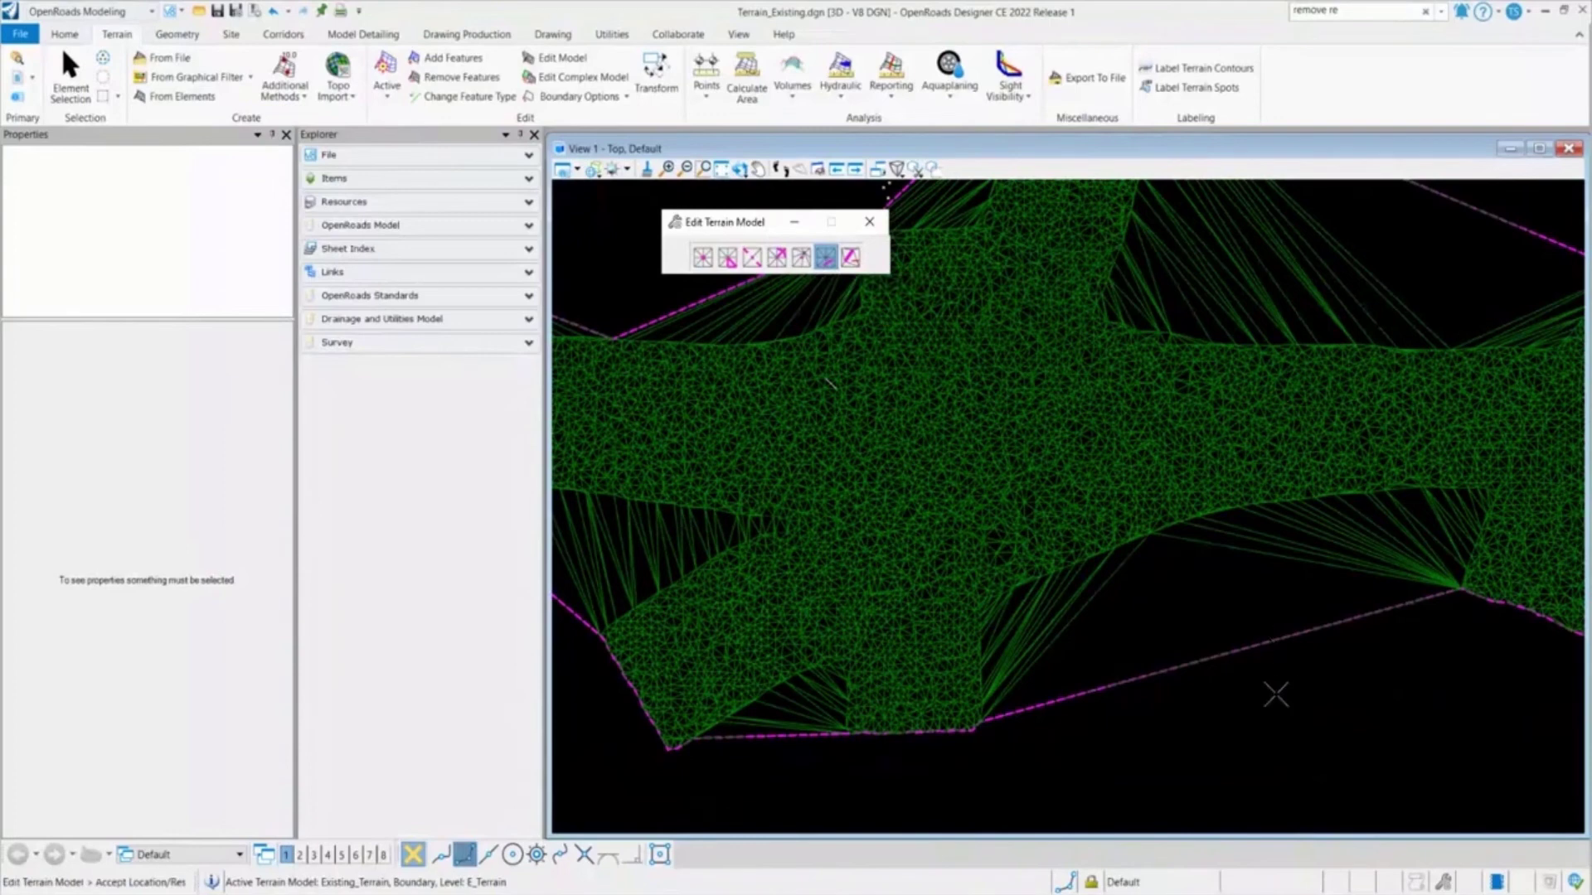
- Draw lines deleting the long triangles in the lower-right and top gaps
click(1289, 671)
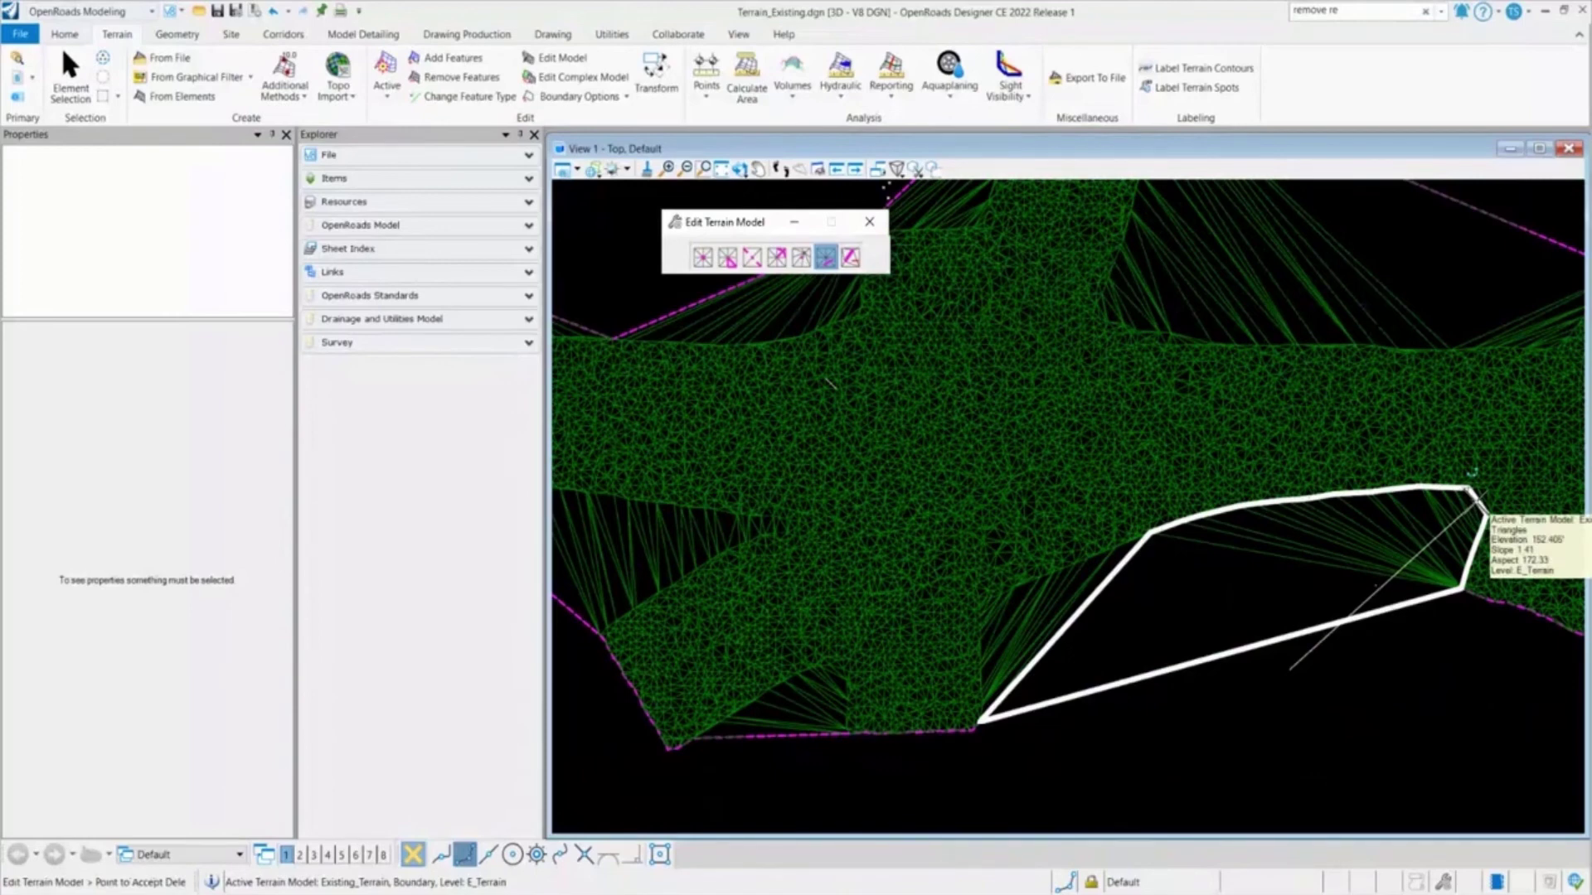
click(1474, 492)
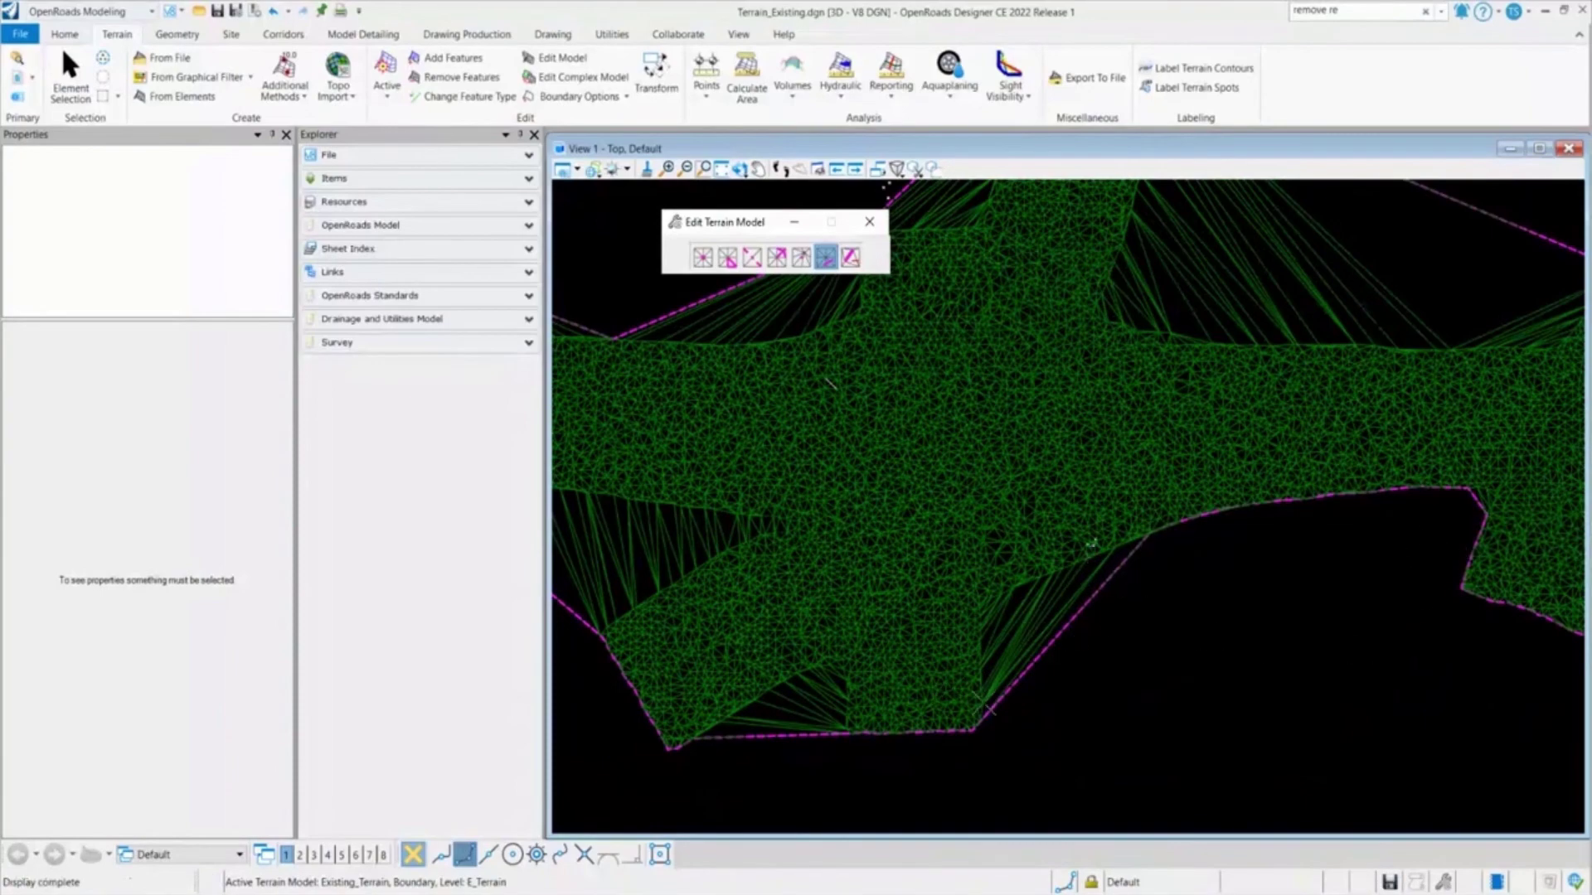
scroll(1106, 648, down, 5)
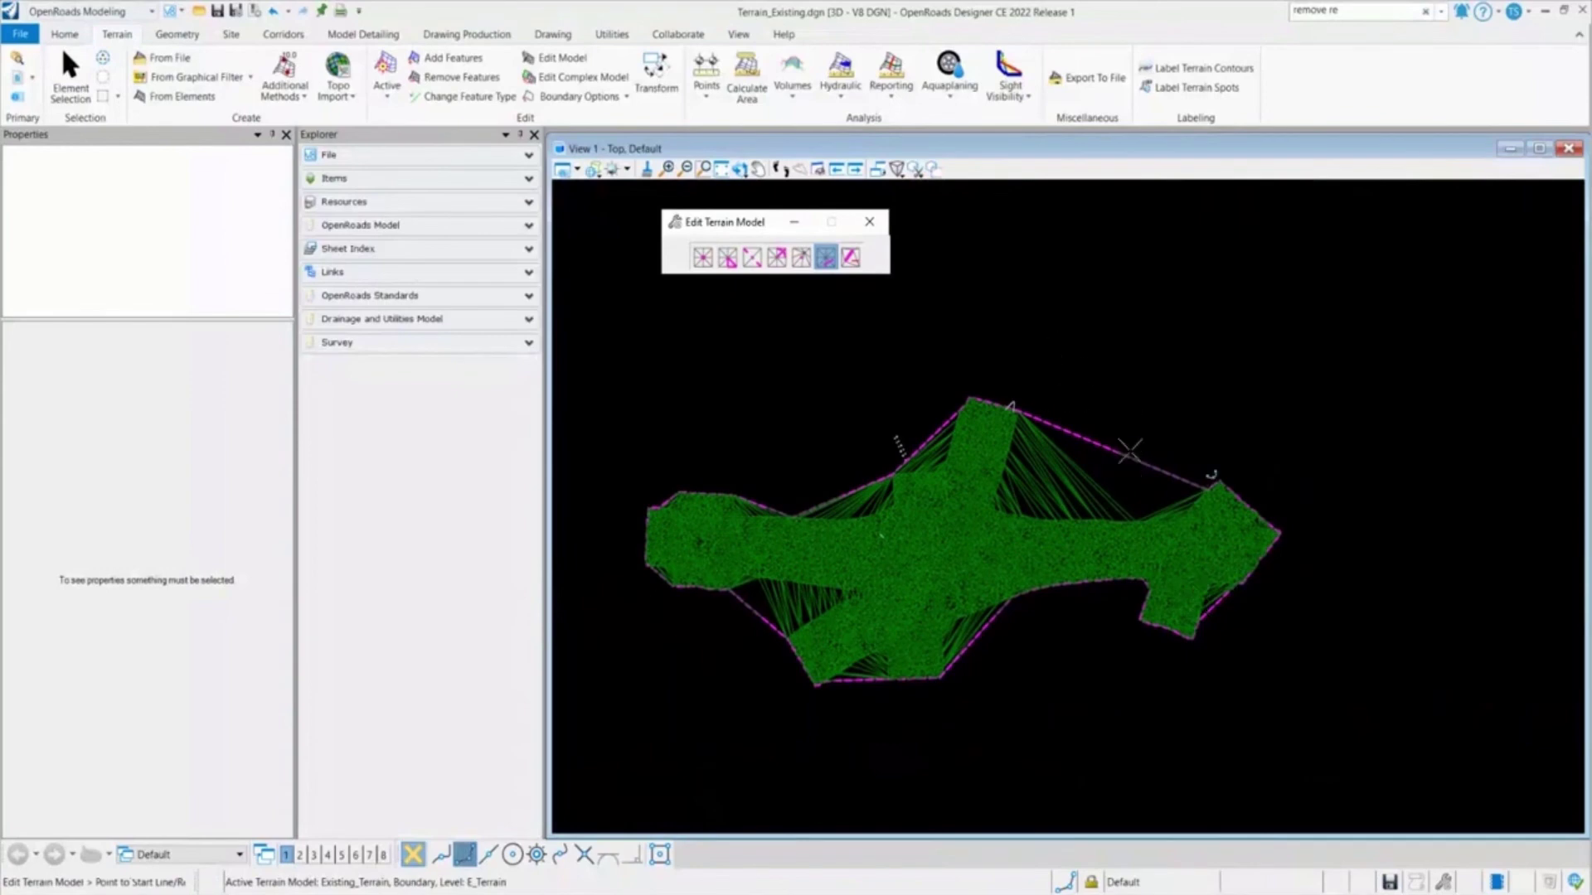
click(1156, 428)
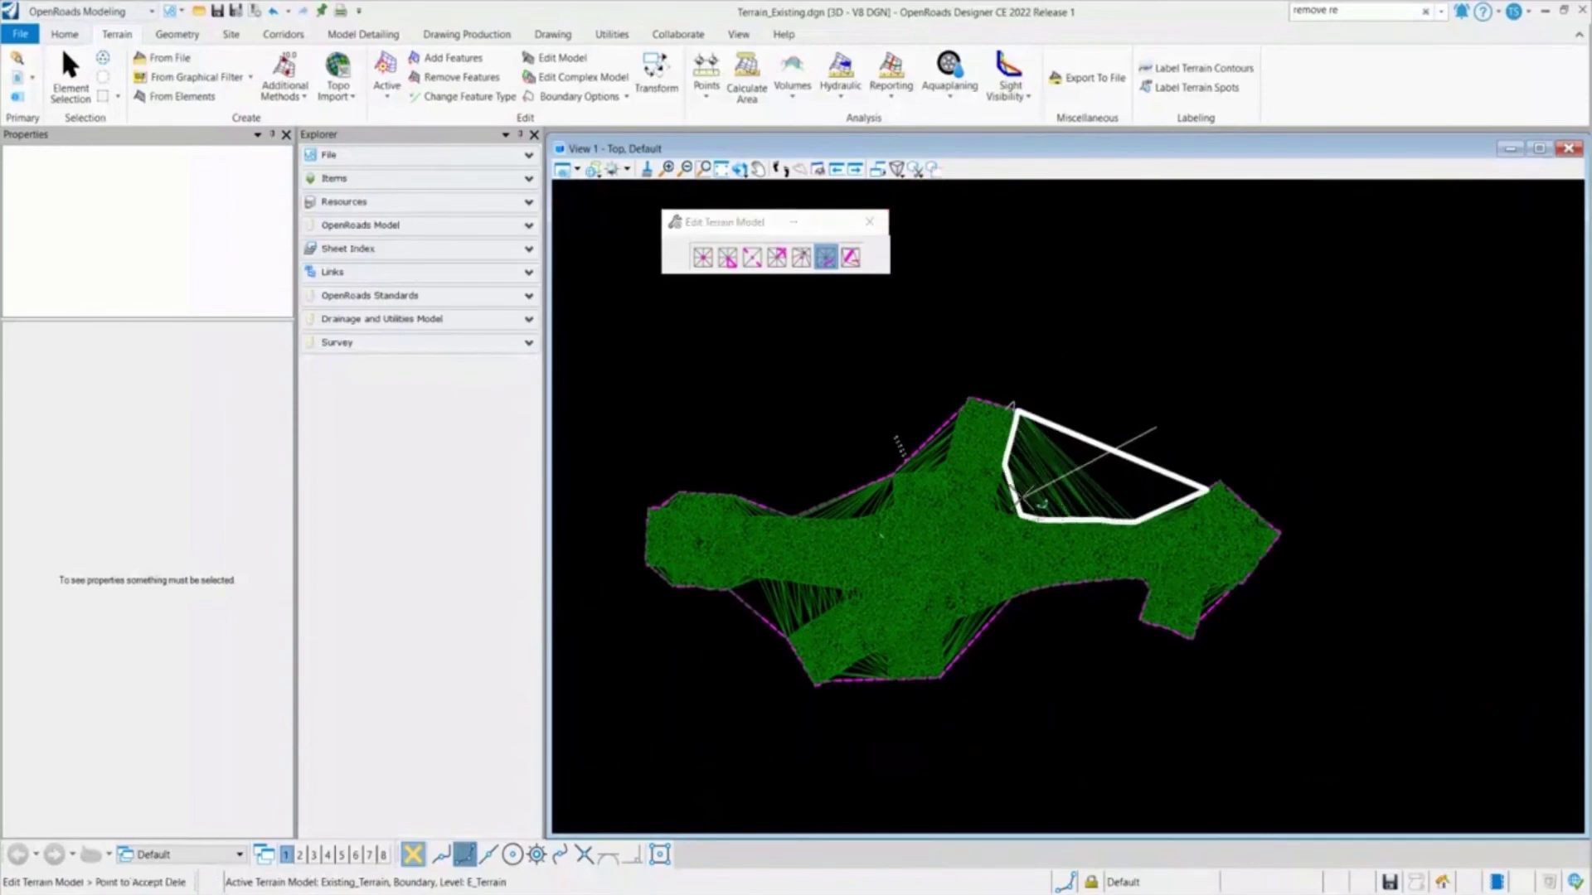
click(1035, 501)
- Draw lines deleting the remaining thin triangles and the lower-left gap triangles
scroll(999, 506, up, 3)
scroll(999, 507, up, 5)
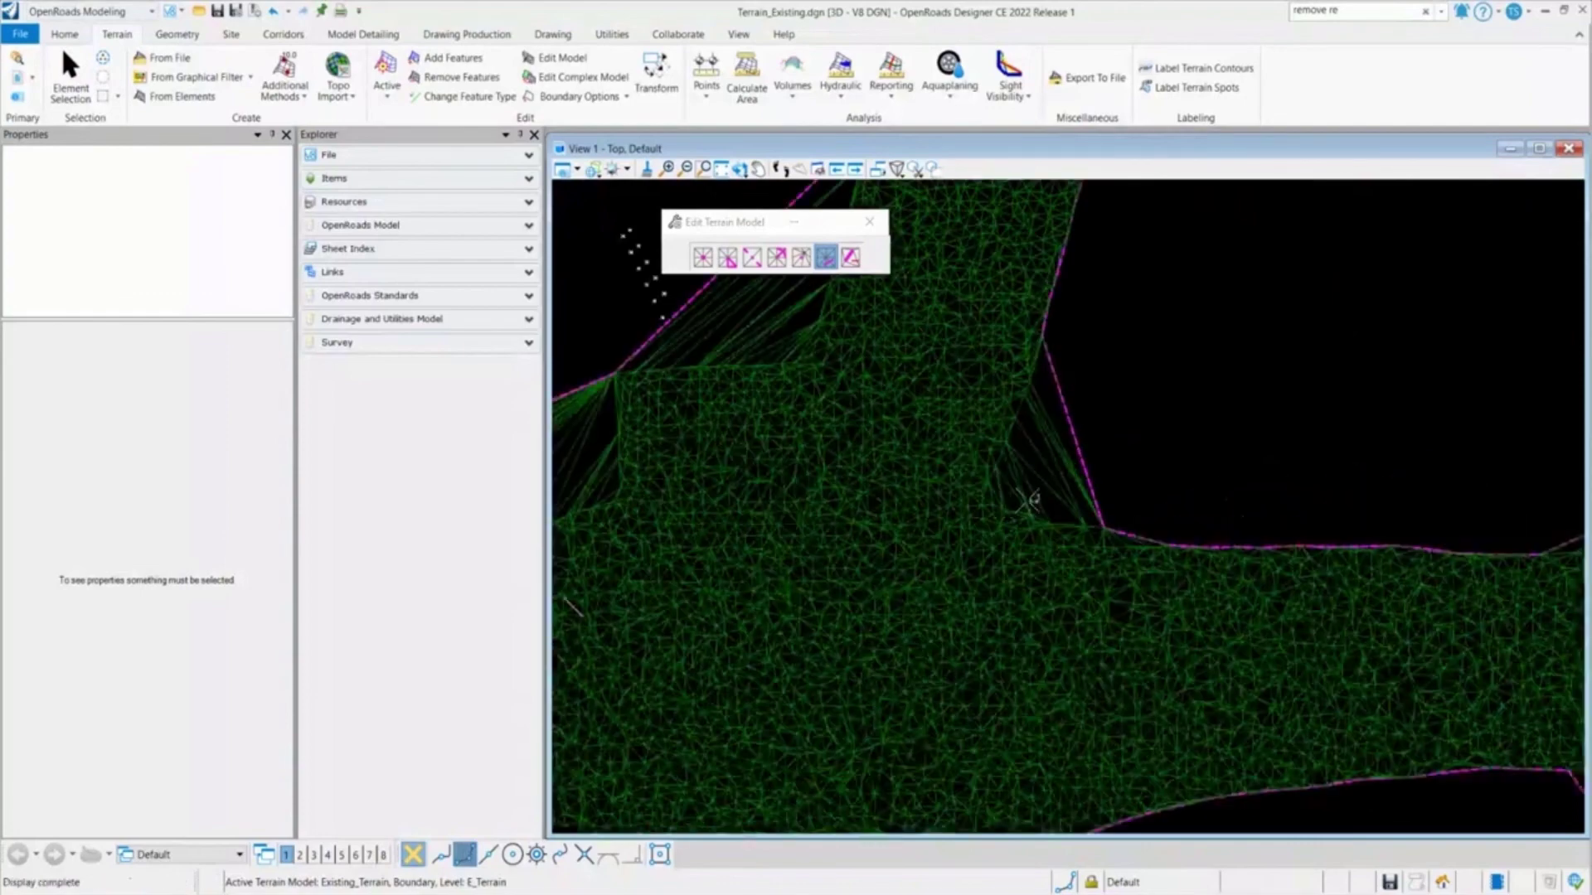
click(987, 462)
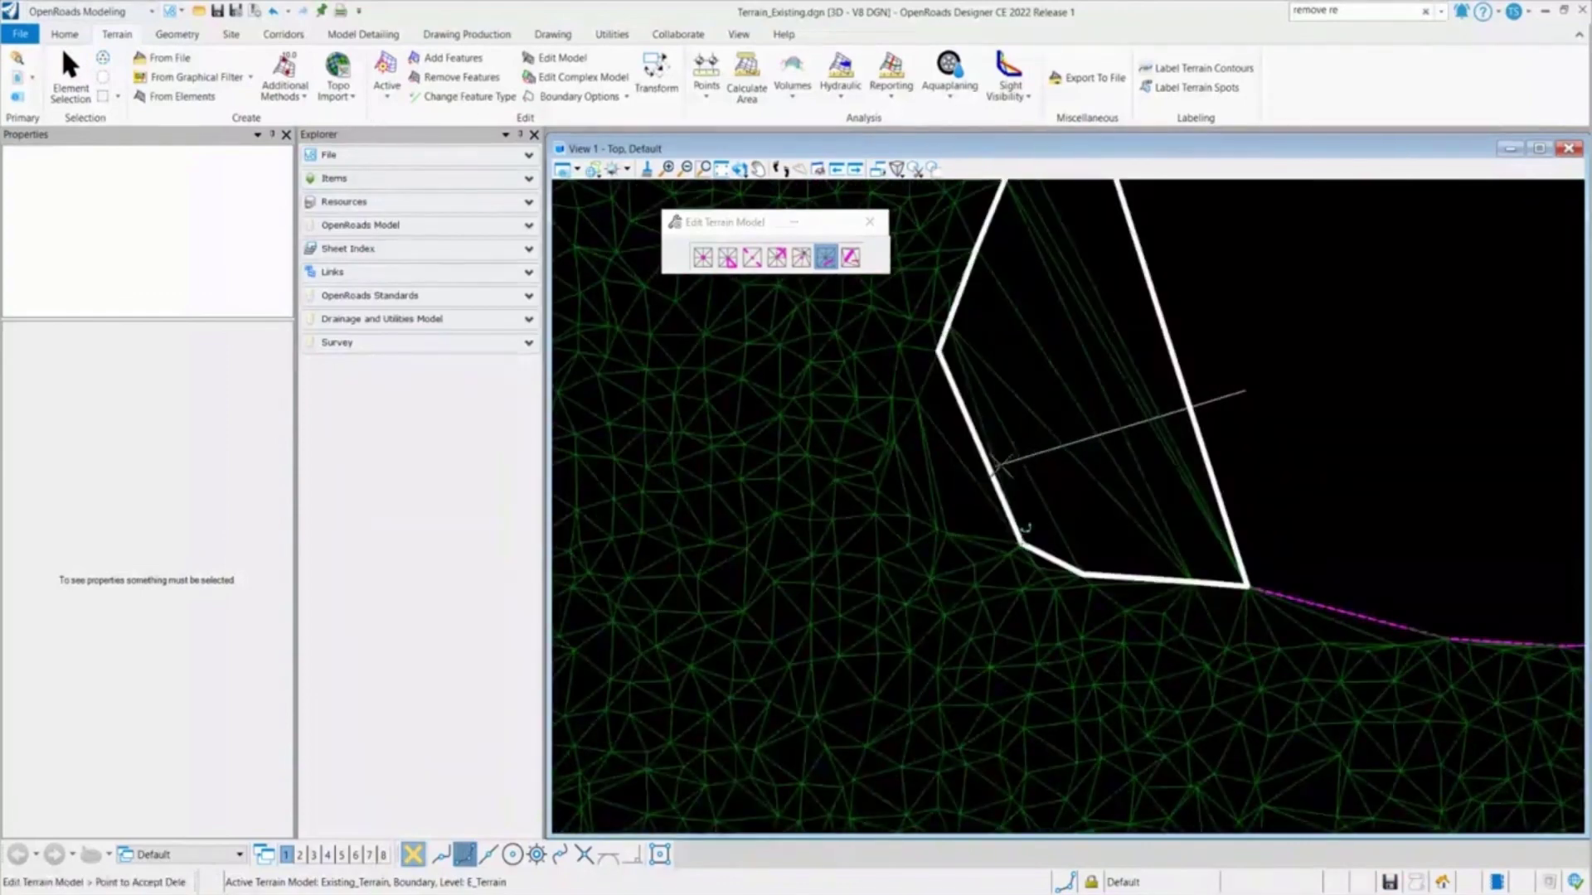
click(1036, 454)
scroll(1036, 454, down, 6)
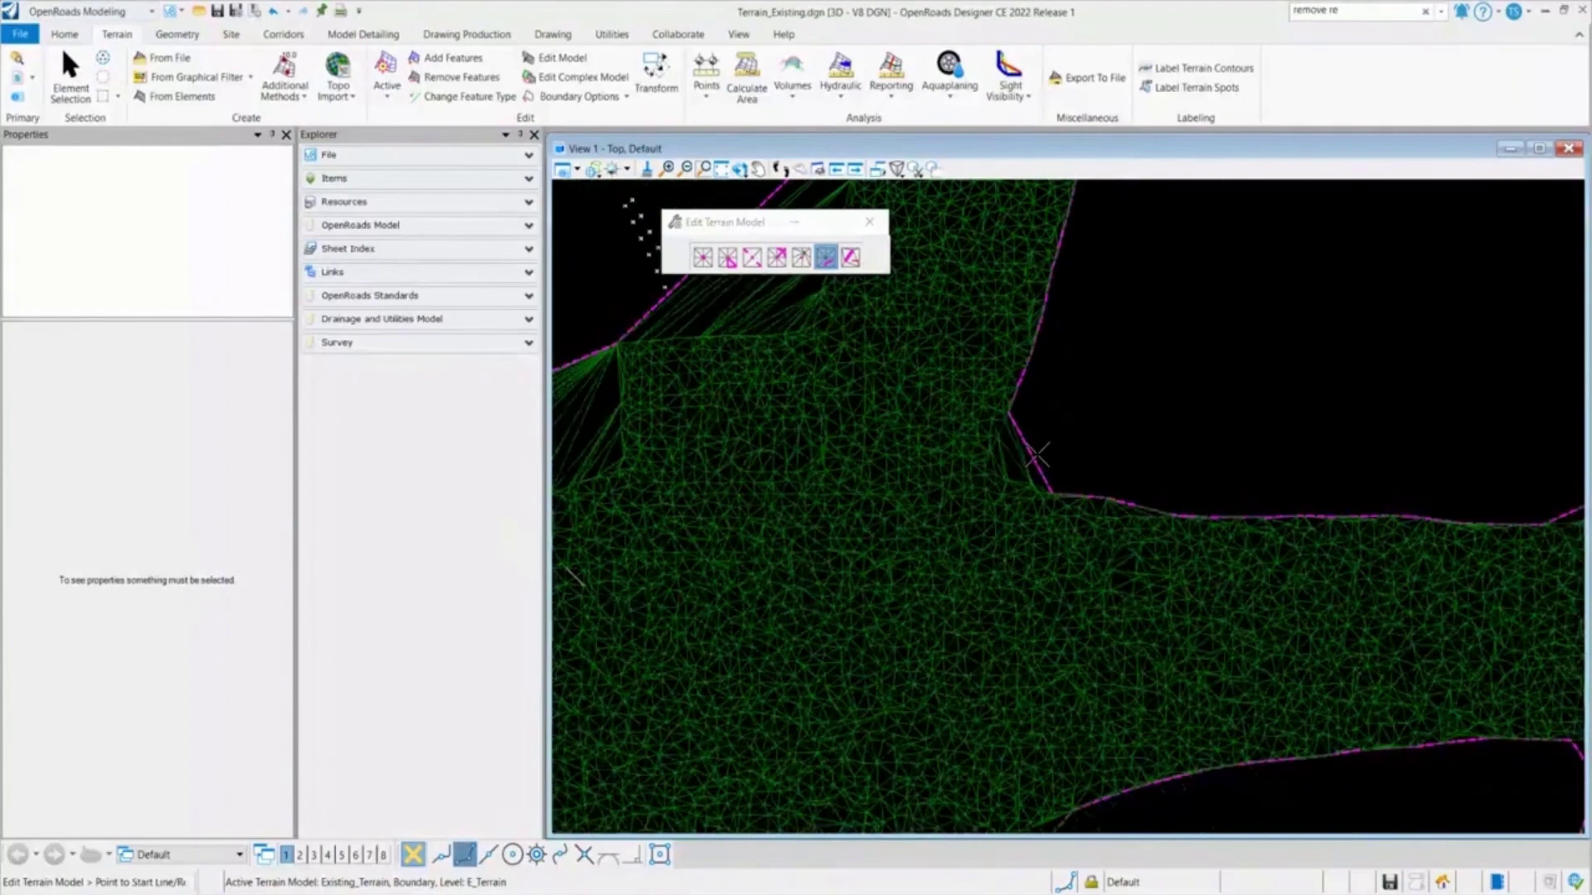
click(946, 531)
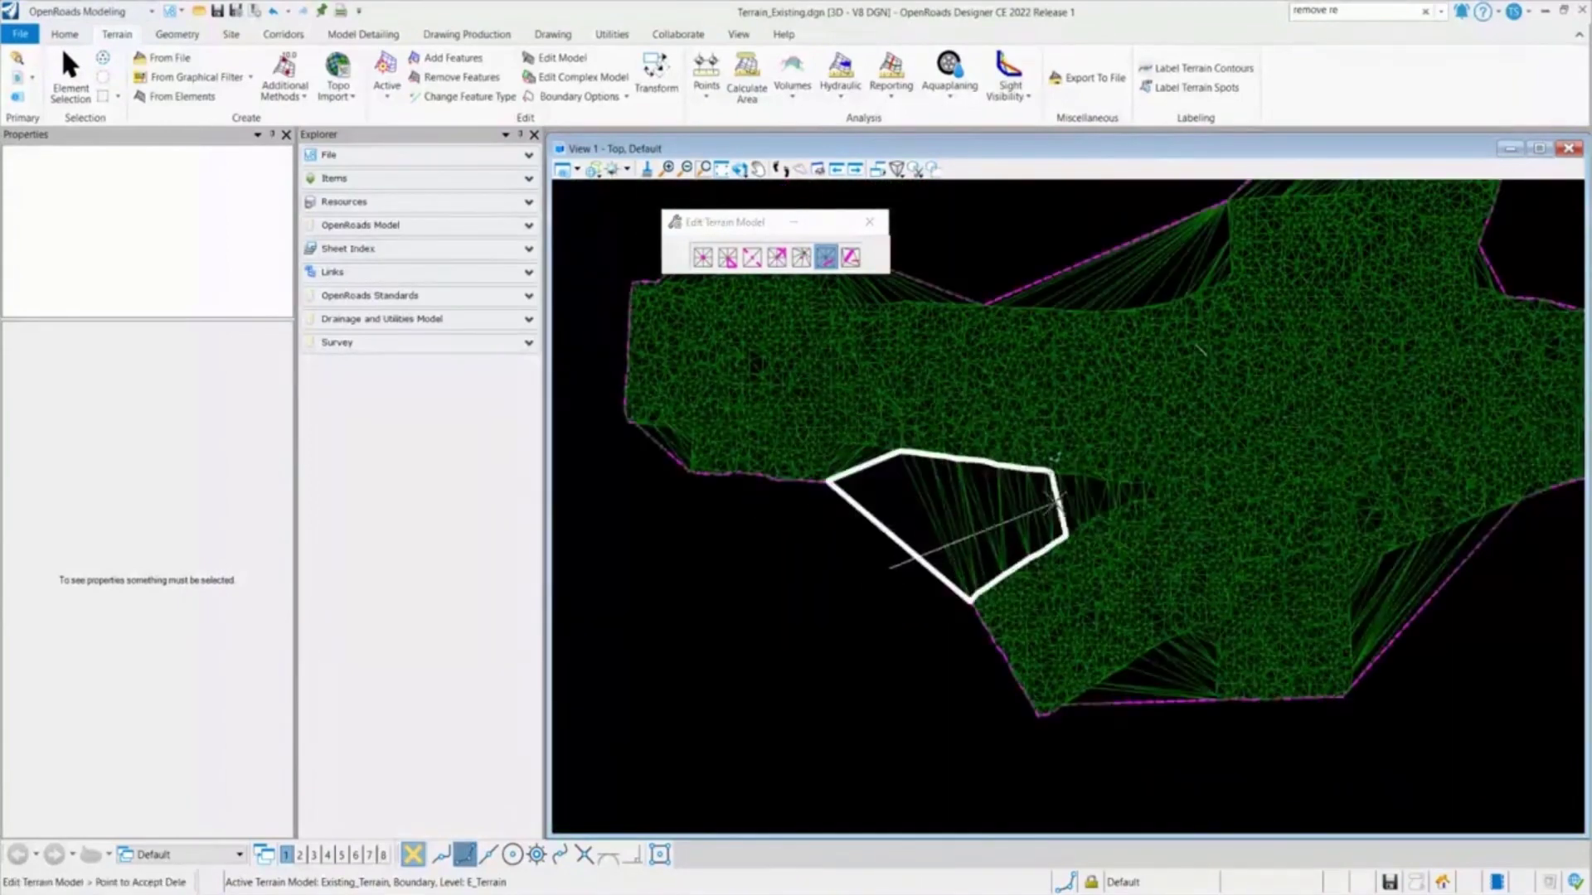
click(1111, 490)
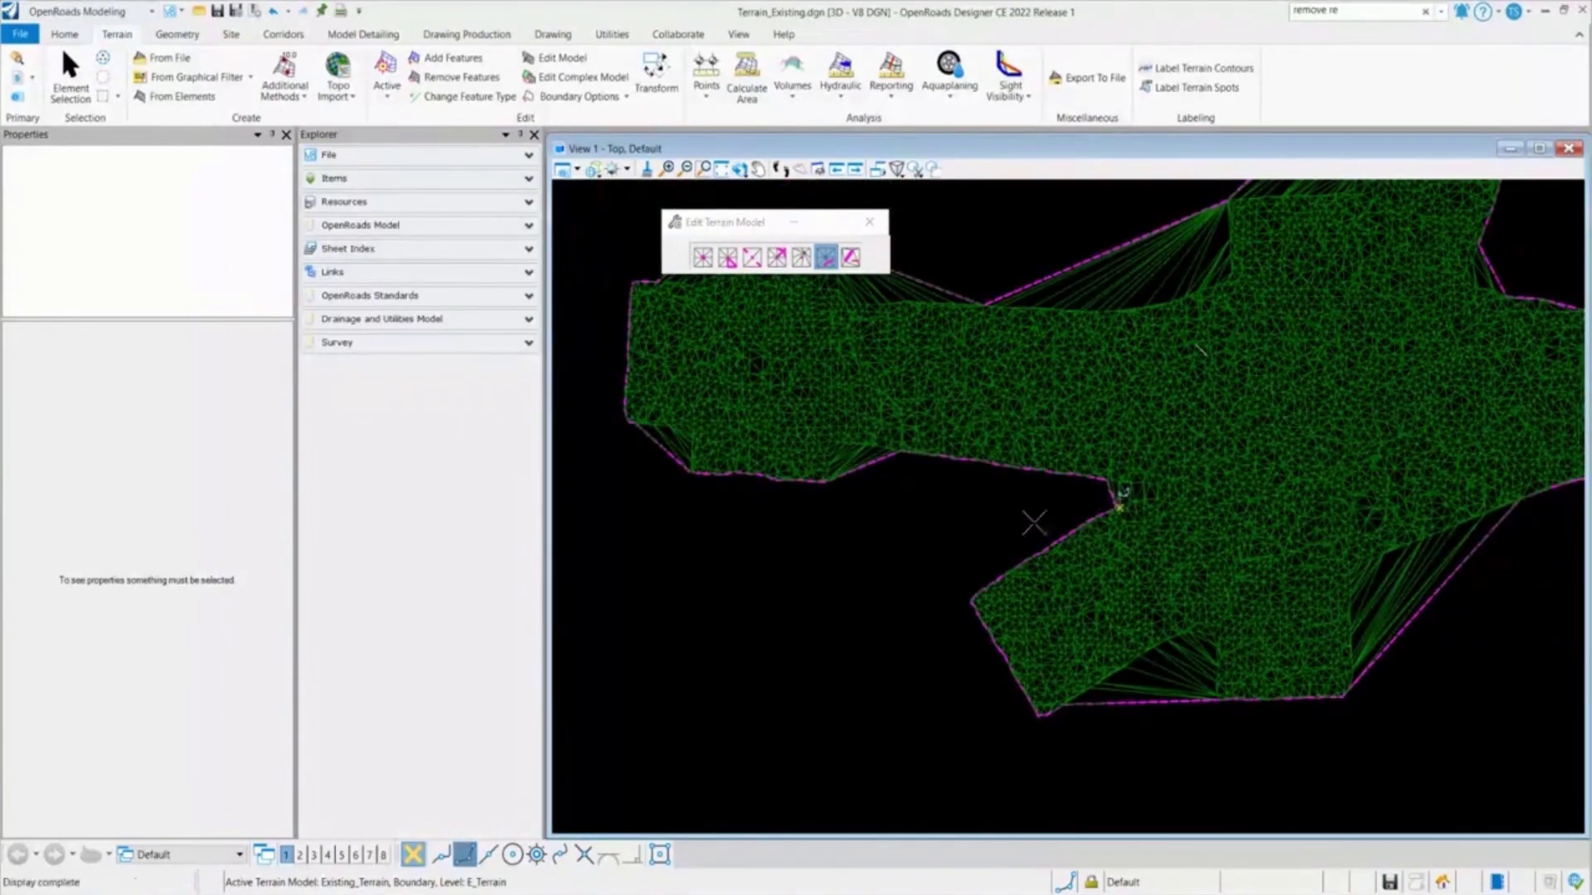